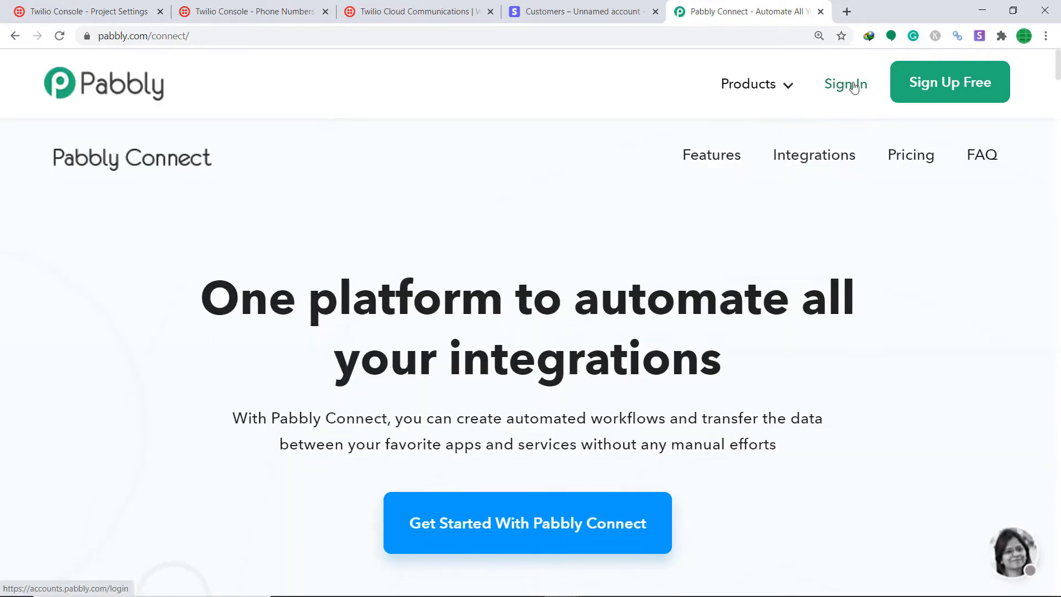
# Go to the Pabbly account sign-in page from the Connect home page.
pyautogui.click(834, 96)
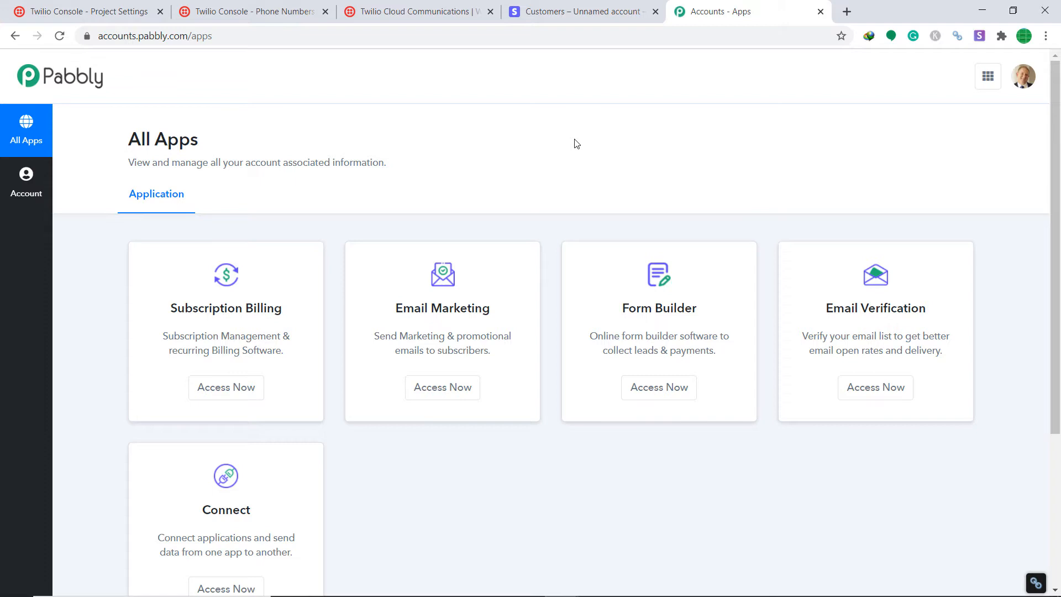
# Open the Connect app from the All Apps page and bring up the Create Workflow dialog.
pyautogui.scroll(-3, 310, 470)
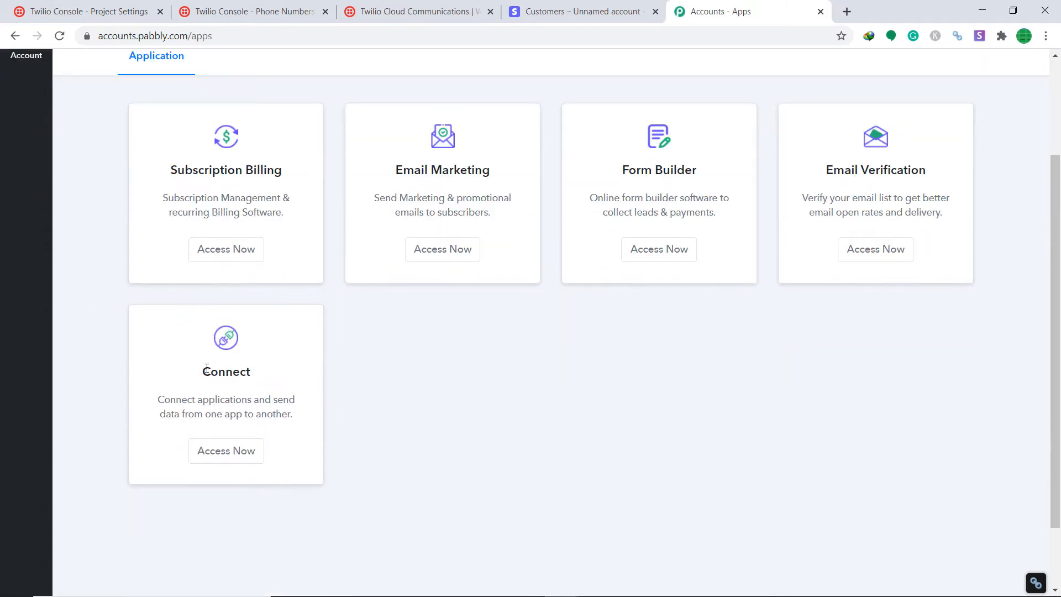
pyautogui.click(210, 458)
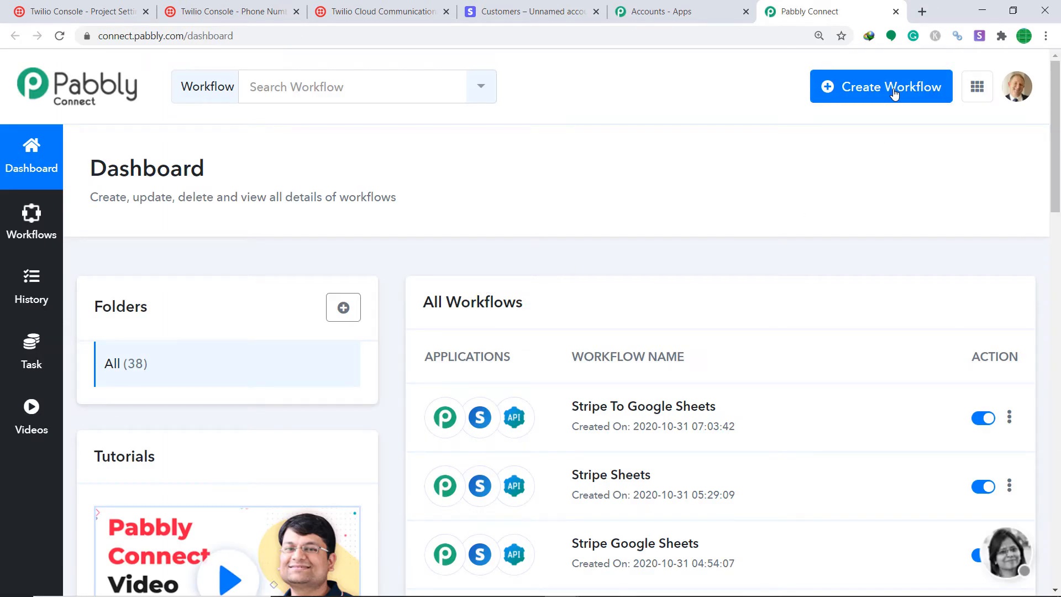
pyautogui.click(894, 94)
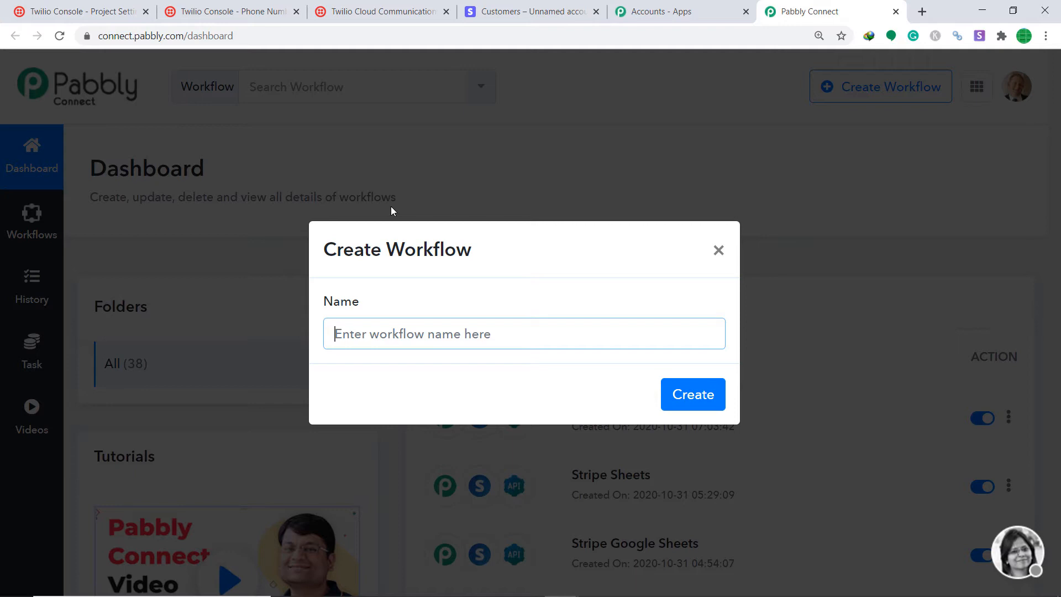
# Name the new workflow 'Stripe To Twilio' and create it.
pyautogui.write('Str')
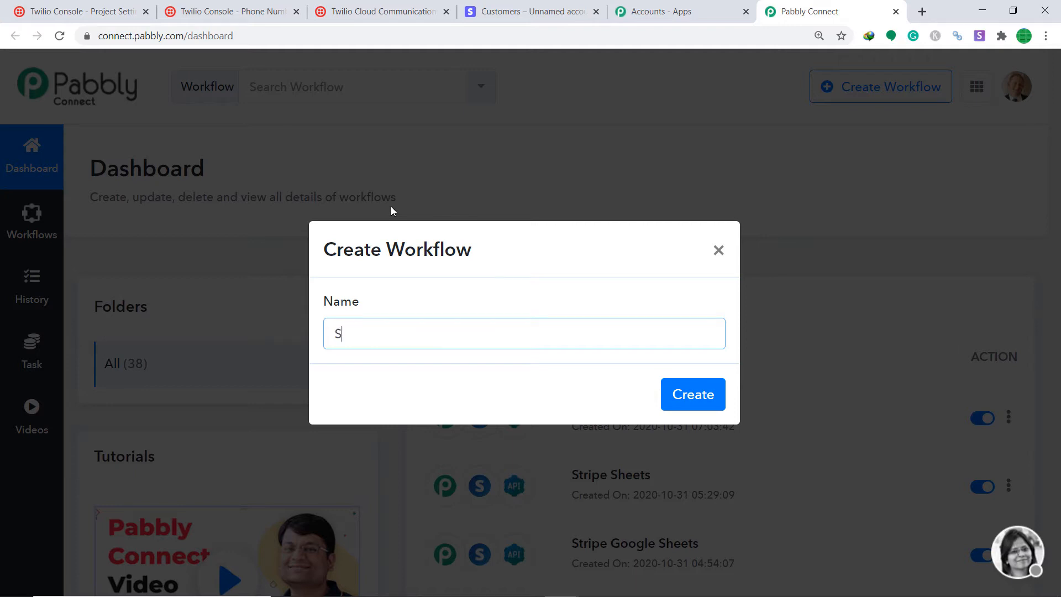
pyautogui.write('ipe To Twilio')
pyautogui.click(688, 402)
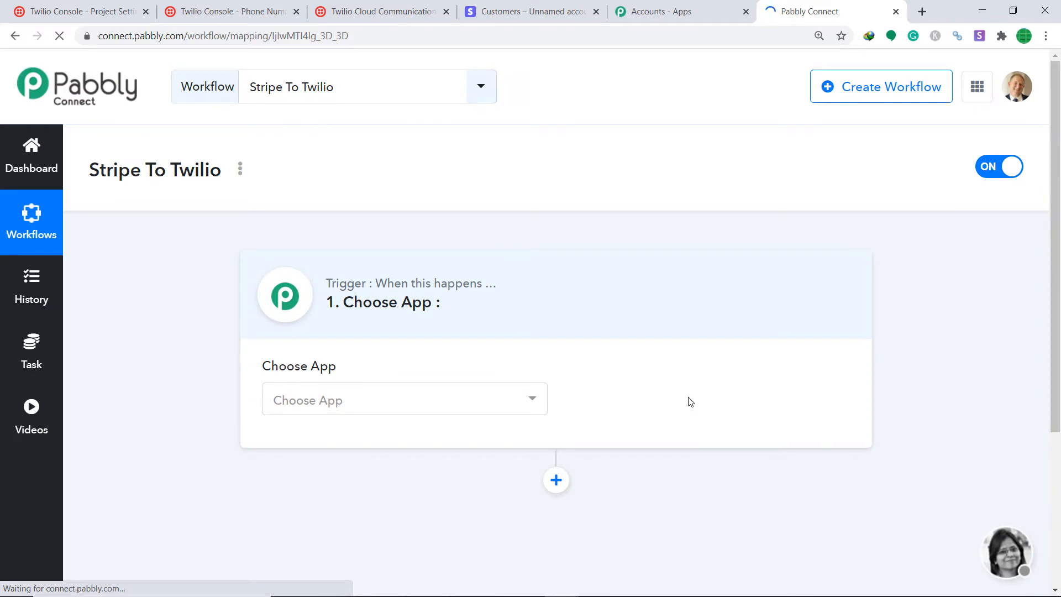
# Choose Stripe as the trigger app by searching 'stripe'.
pyautogui.click(446, 399)
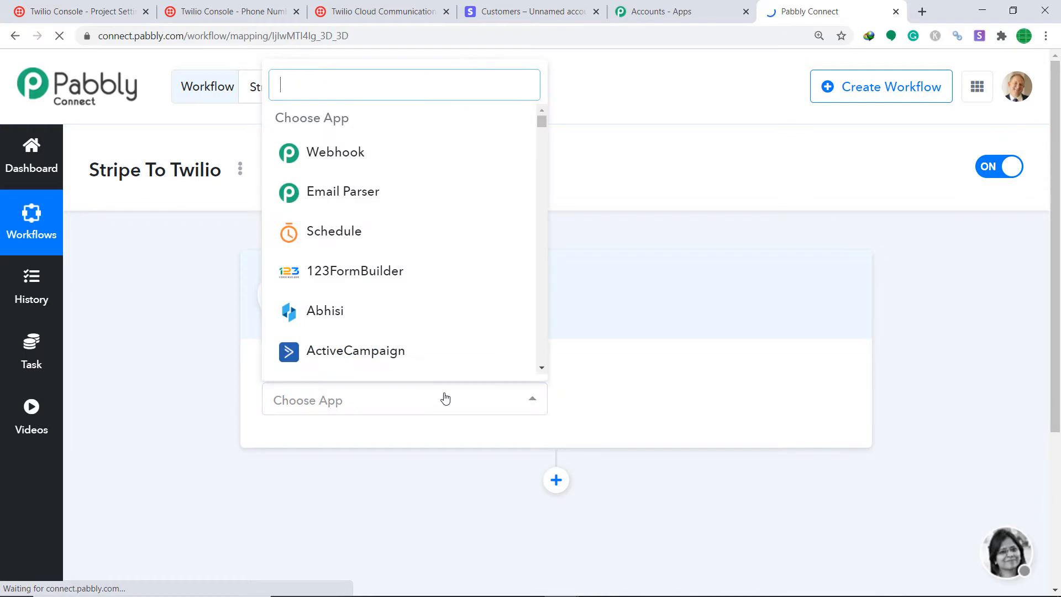
pyautogui.write('stripe')
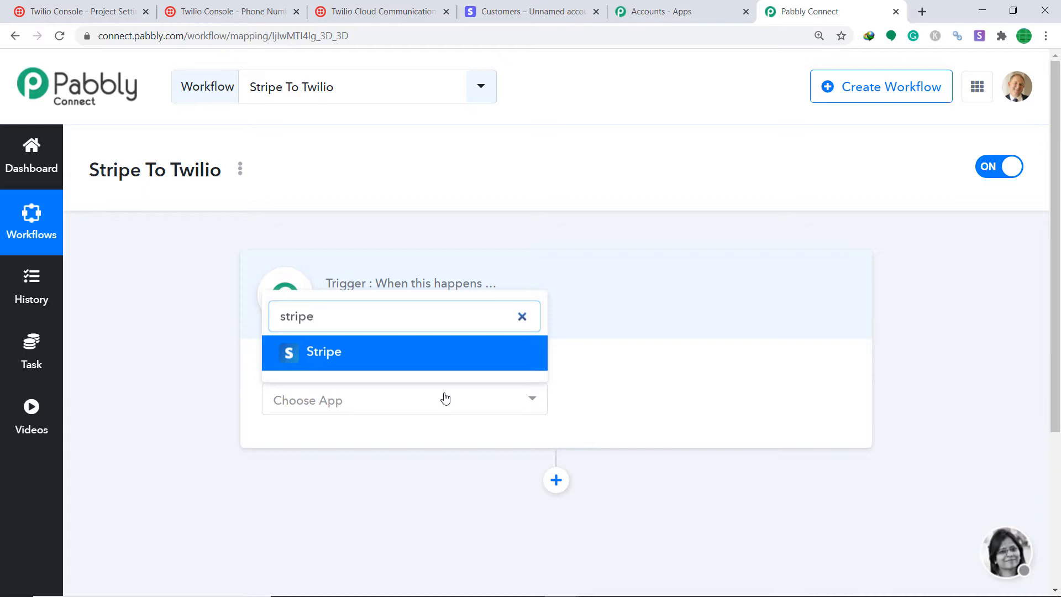
pyautogui.click(438, 360)
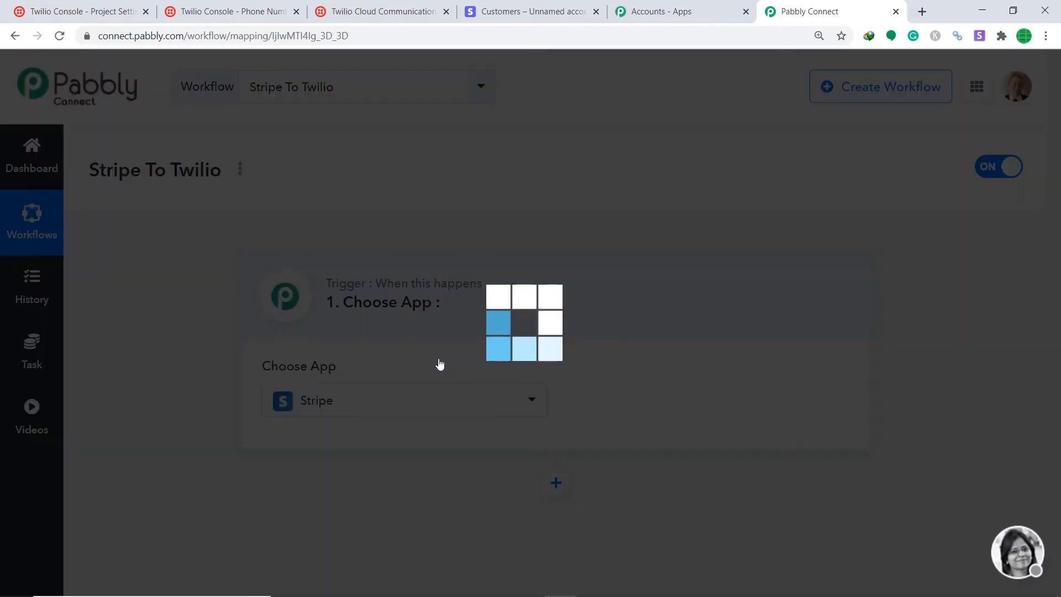
# Set the Stripe trigger method to New Charge.
pyautogui.click(665, 402)
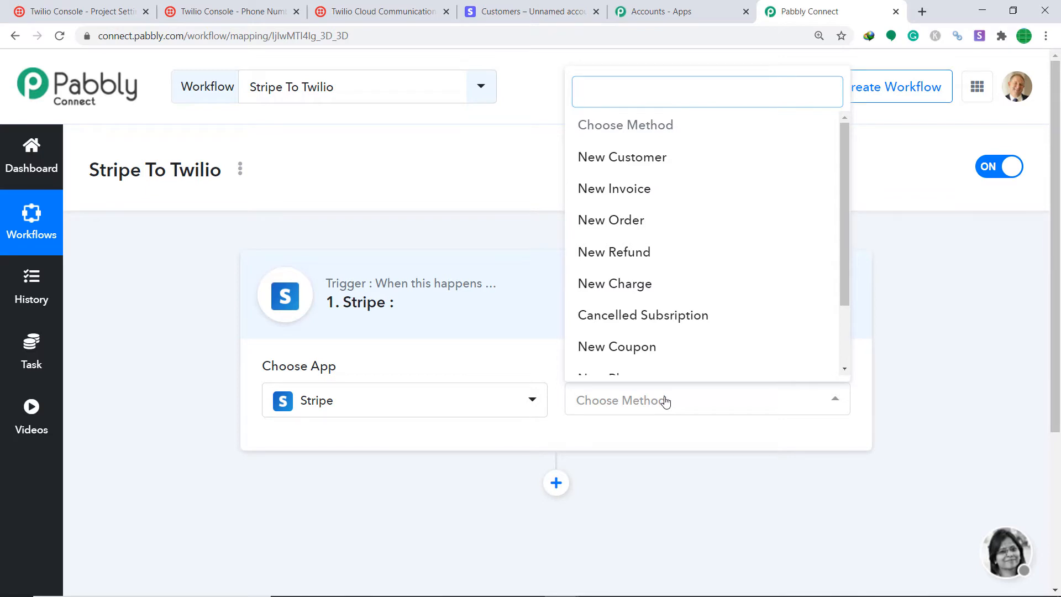
pyautogui.click(640, 283)
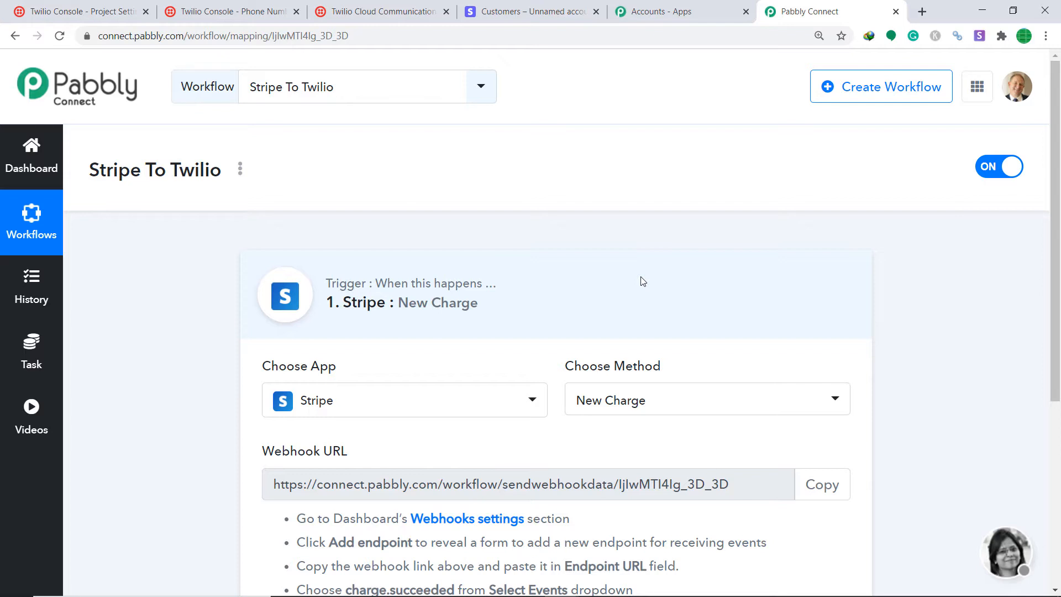
pyautogui.click(695, 419)
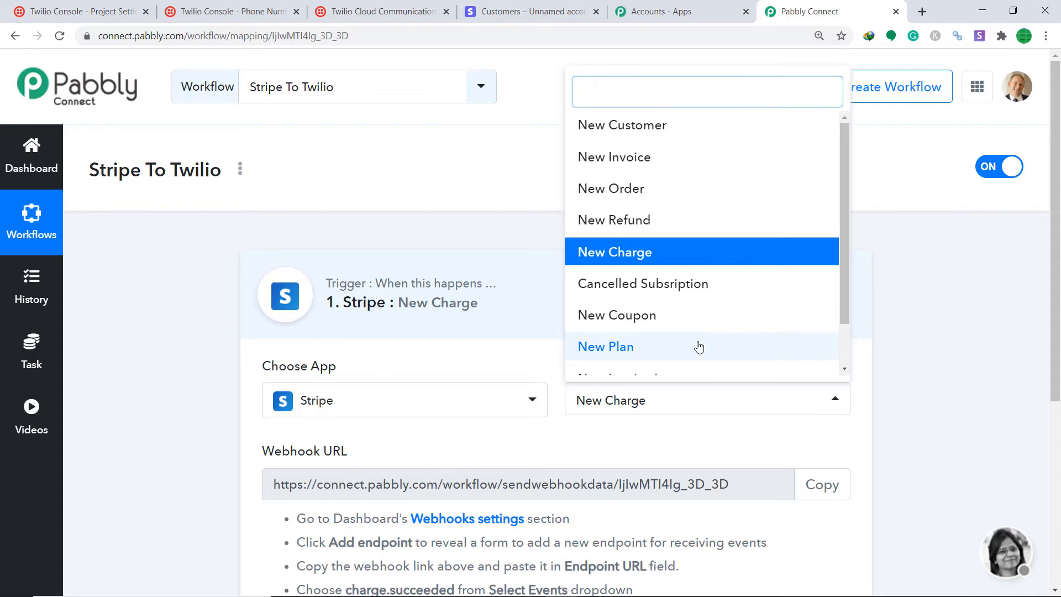
pyautogui.click(697, 439)
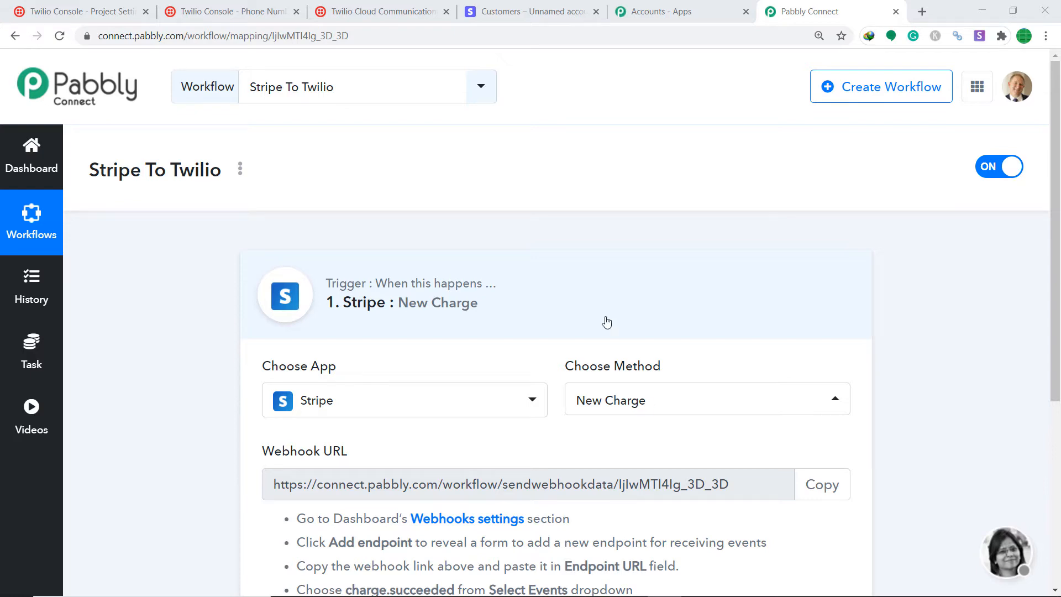
pyautogui.click(526, 11)
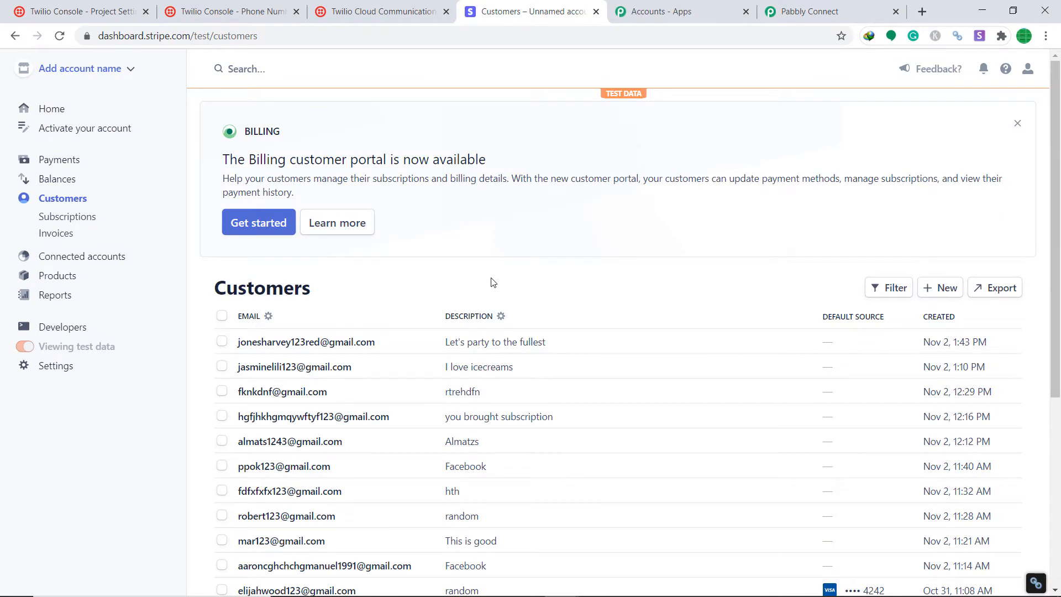
# Go to Developers > Webhooks in Stripe and start adding an endpoint.
pyautogui.click(59, 330)
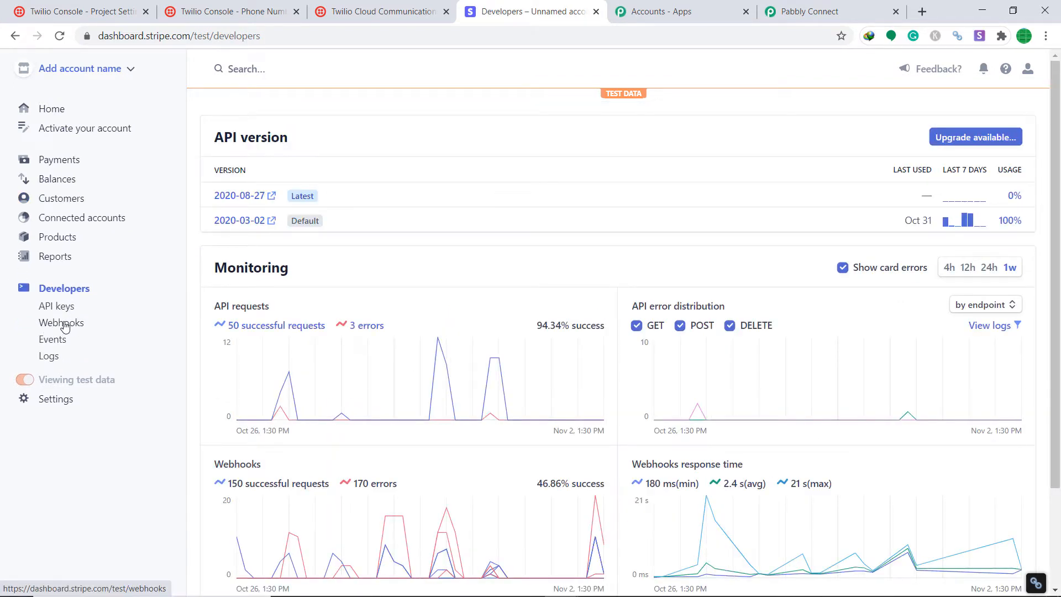
pyautogui.click(63, 324)
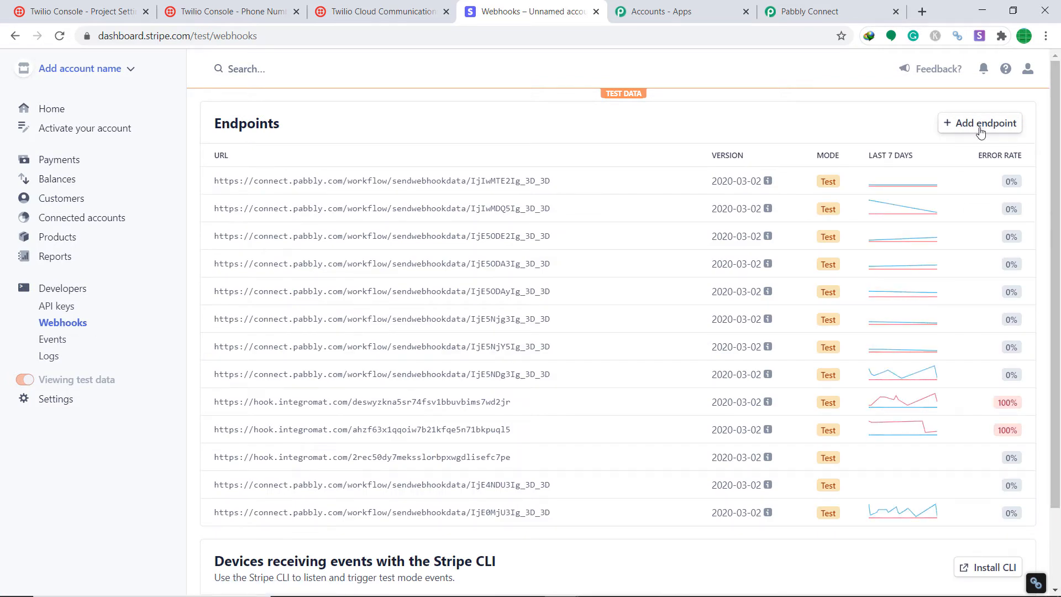
pyautogui.click(992, 127)
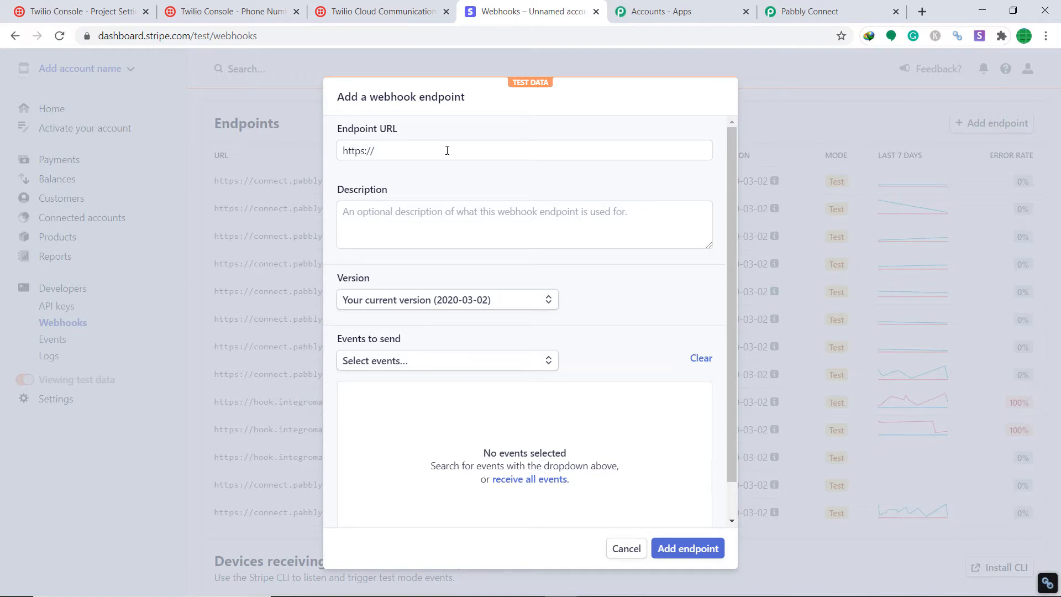
# Copy the workflow's Pabbly webhook URL and paste it as Stripe's endpoint URL.
pyautogui.click(824, 10)
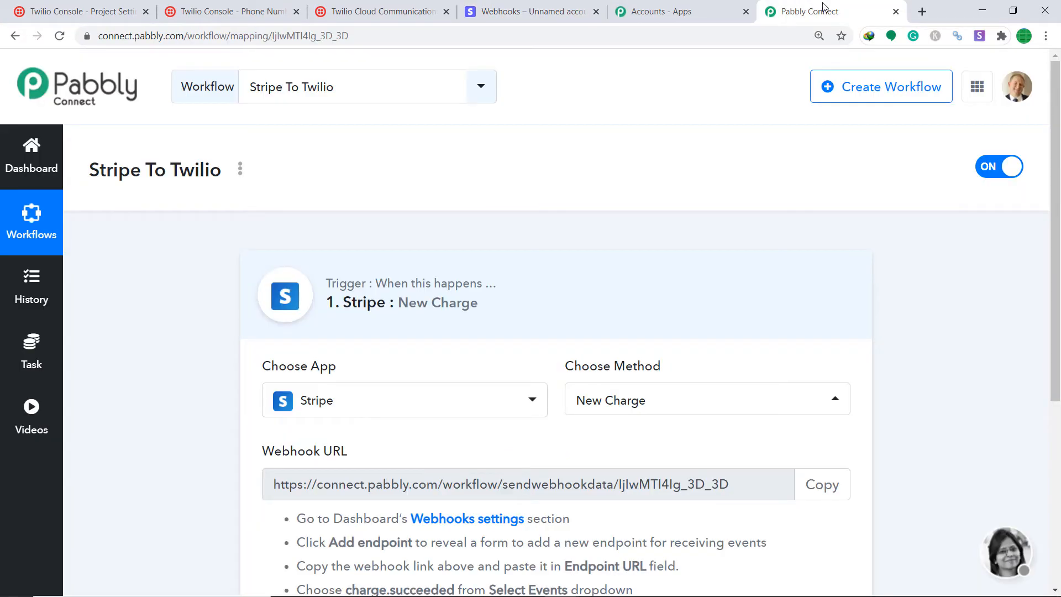
pyautogui.click(826, 484)
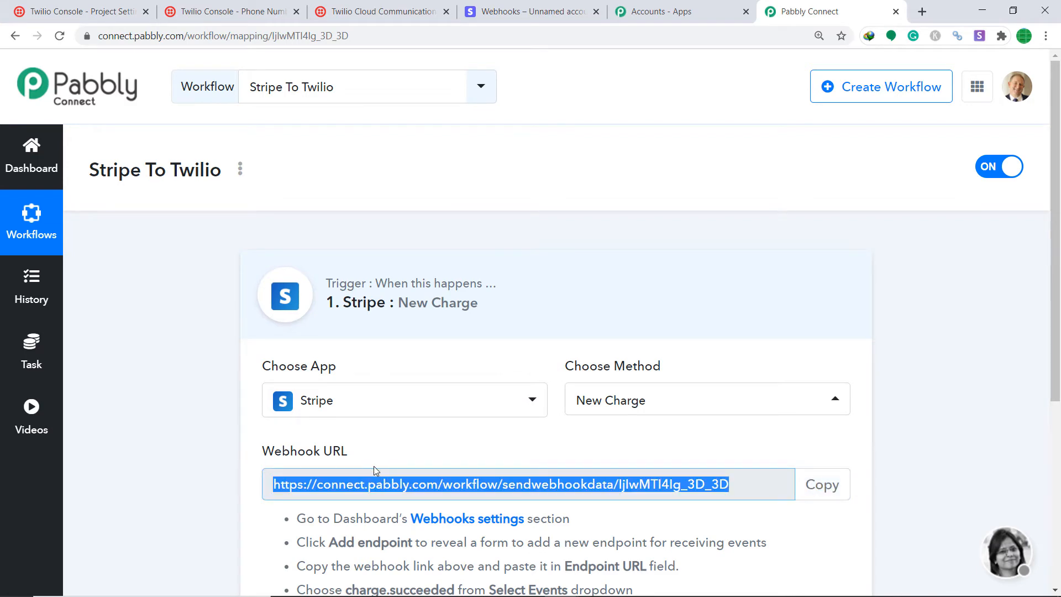
pyautogui.click(523, 8)
pyautogui.click(429, 156)
pyautogui.moveTo(429, 156); pyautogui.dragTo(290, 158)
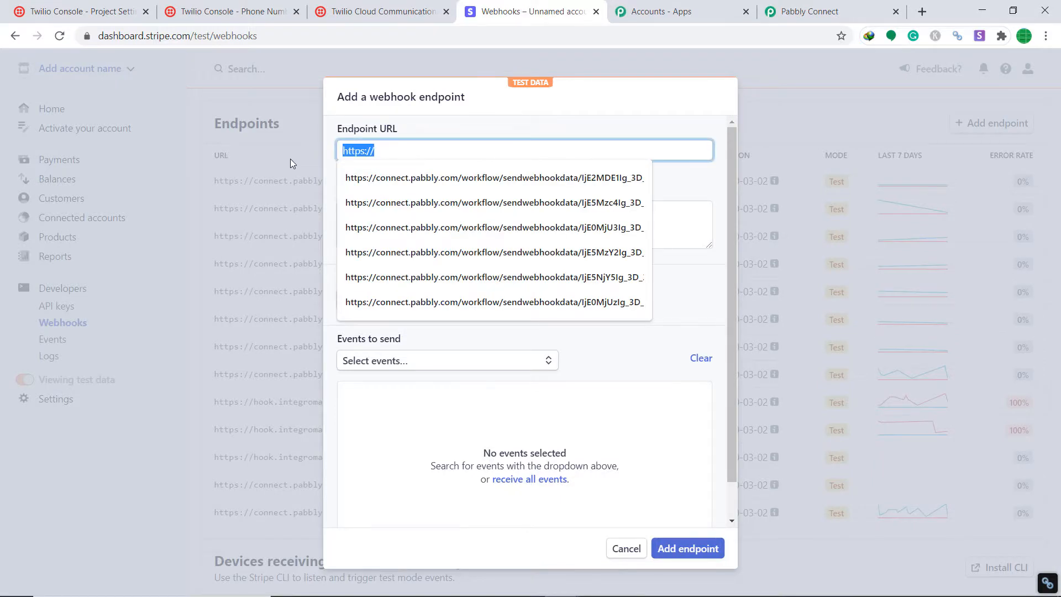
pyautogui.press('BackSpace')
pyautogui.hotkey('ctrl', 'v')
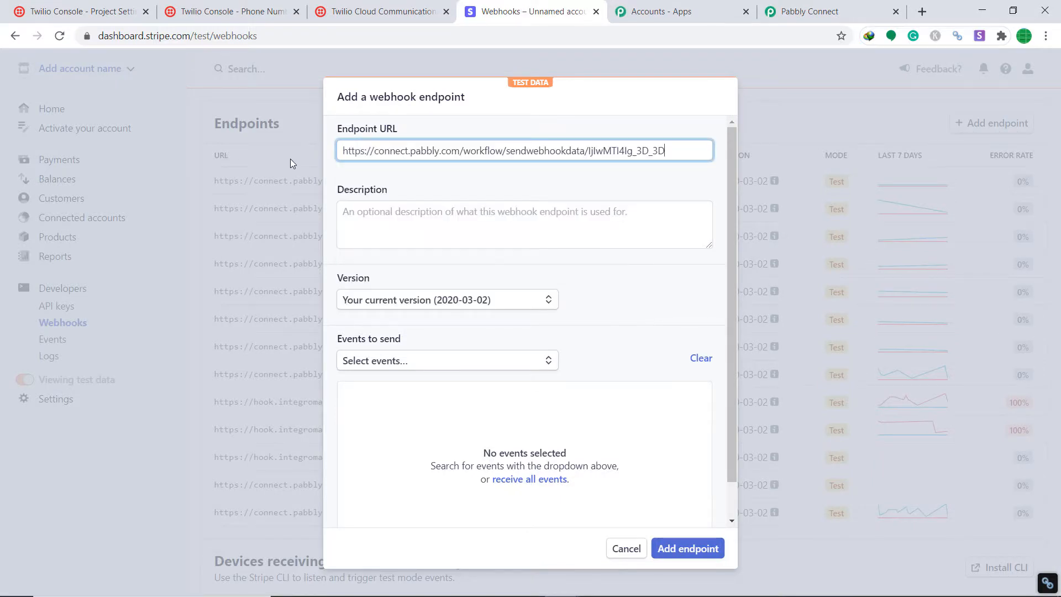
# Select the charge.succeeded event and save the webhook endpoint.
pyautogui.scroll(-1, 368, 238)
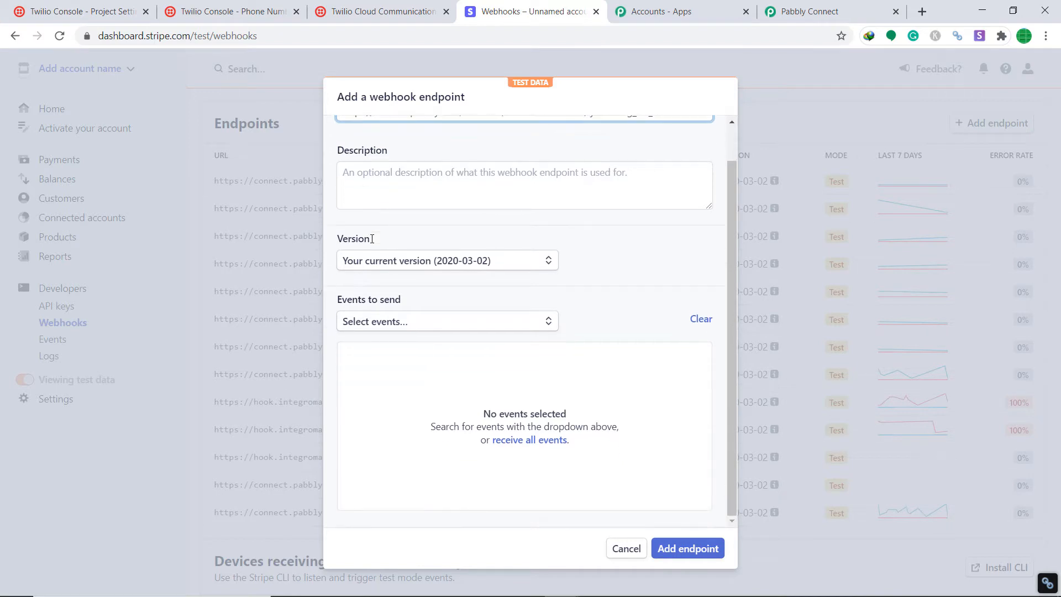
pyautogui.click(390, 322)
pyautogui.write('char')
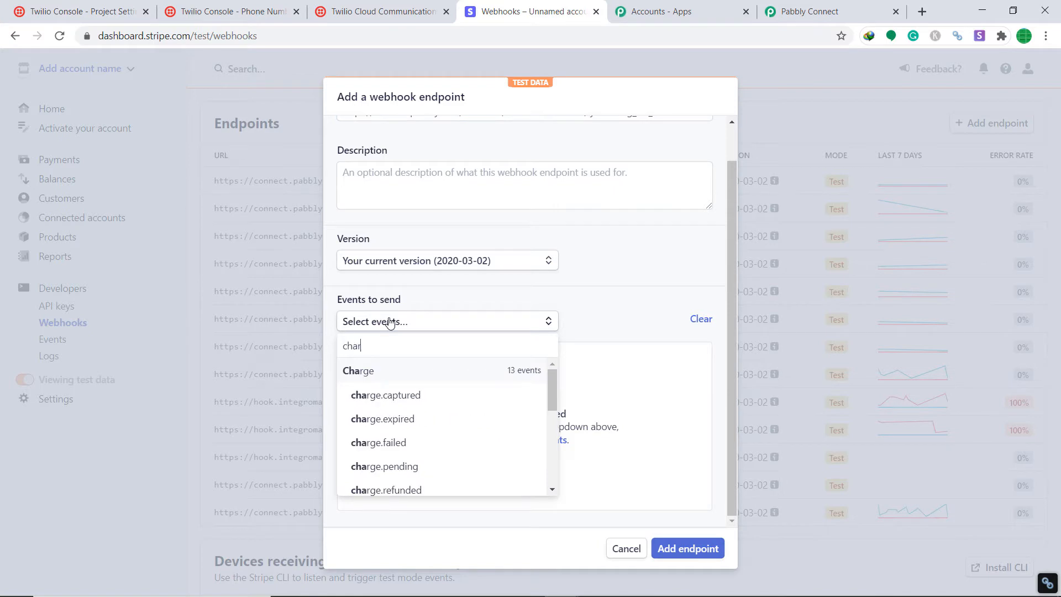
pyautogui.write('ge su')
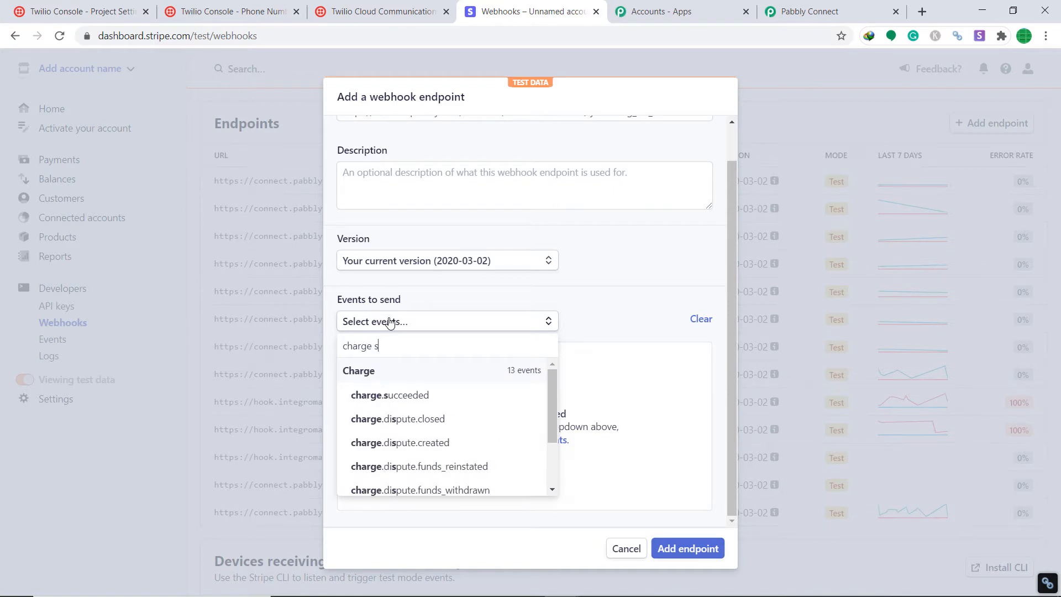
pyautogui.click(390, 396)
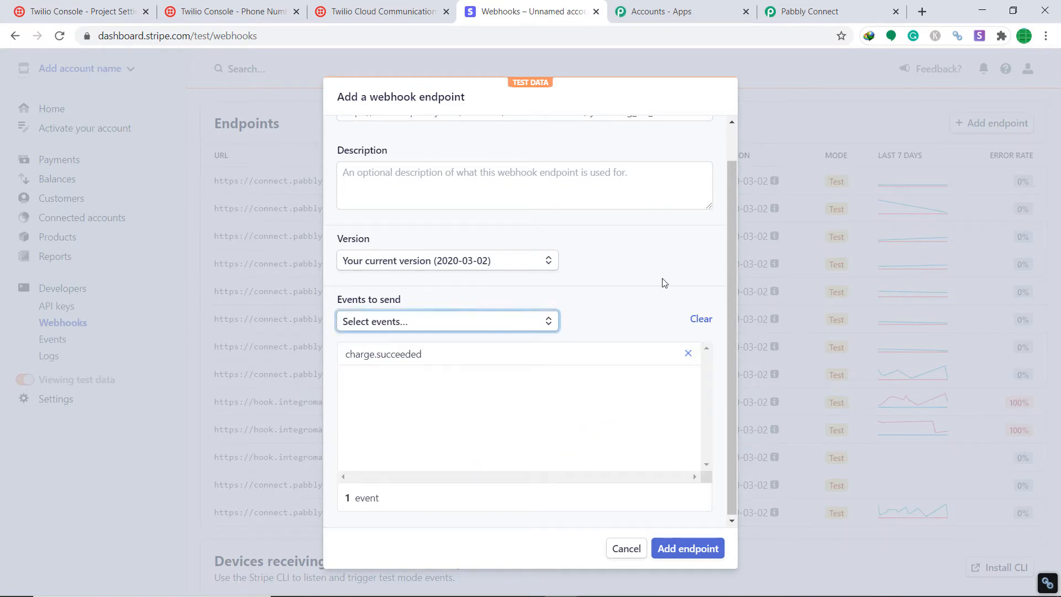
pyautogui.click(692, 549)
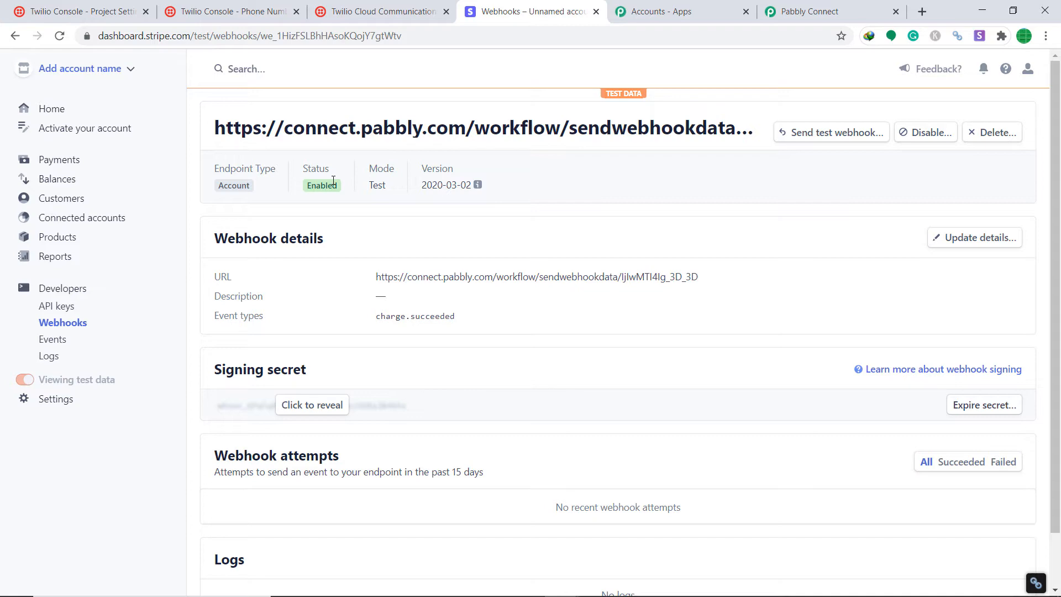
# Leave Pabbly capturing the webhook response and open Stripe's Payments list.
pyautogui.click(796, 16)
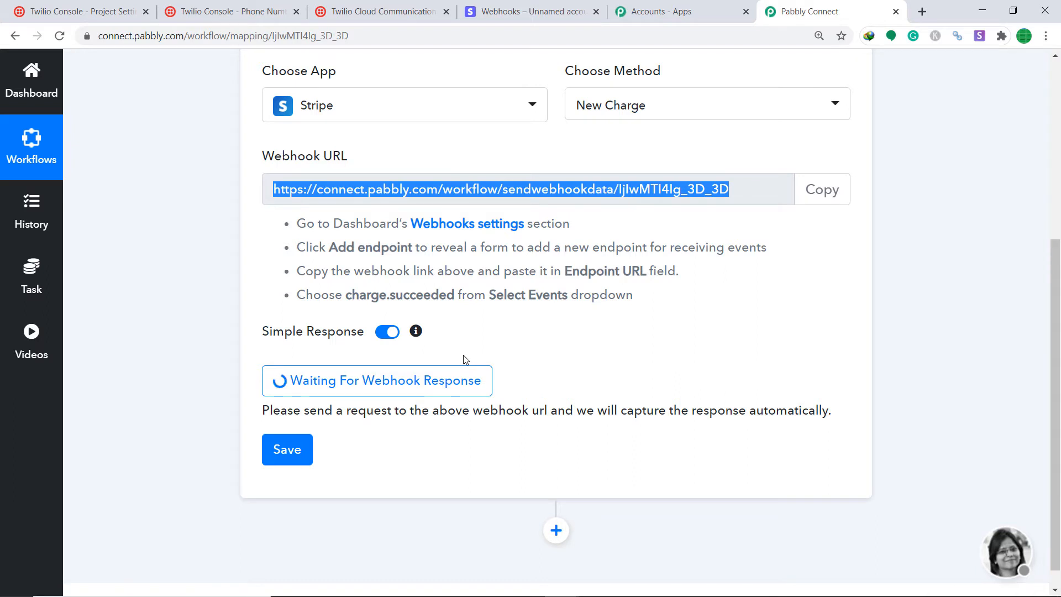
pyautogui.click(525, 11)
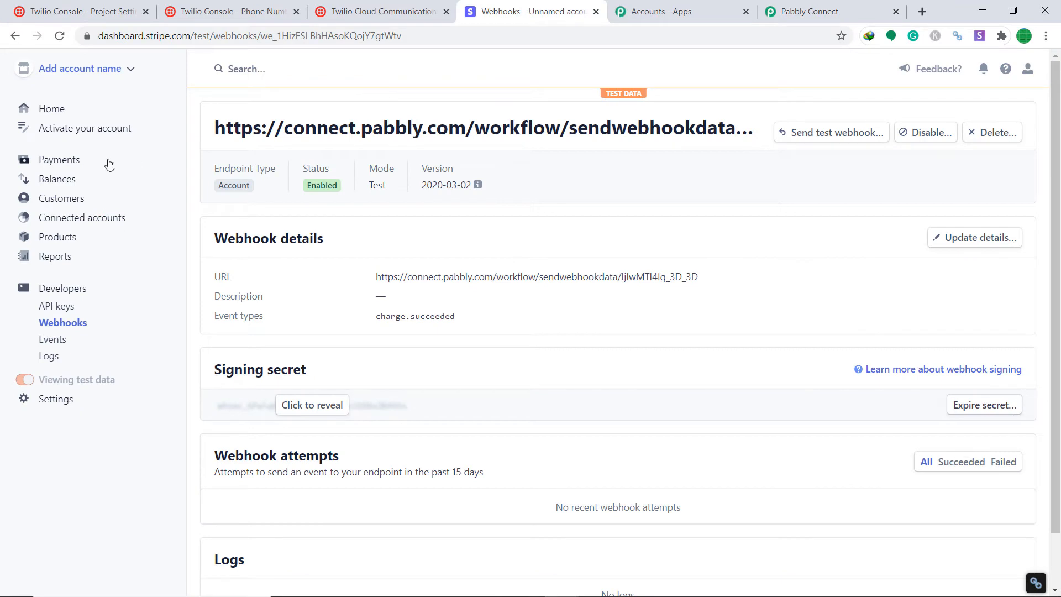
pyautogui.click(74, 159)
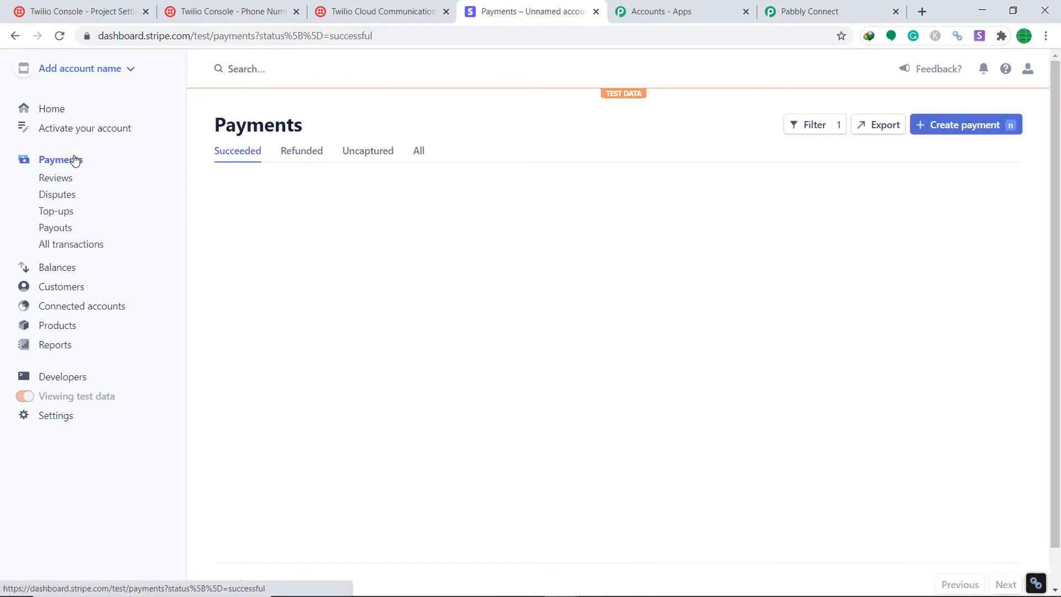
# Start a $200.00 USD payment and choose to add a new customer.
pyautogui.click(980, 134)
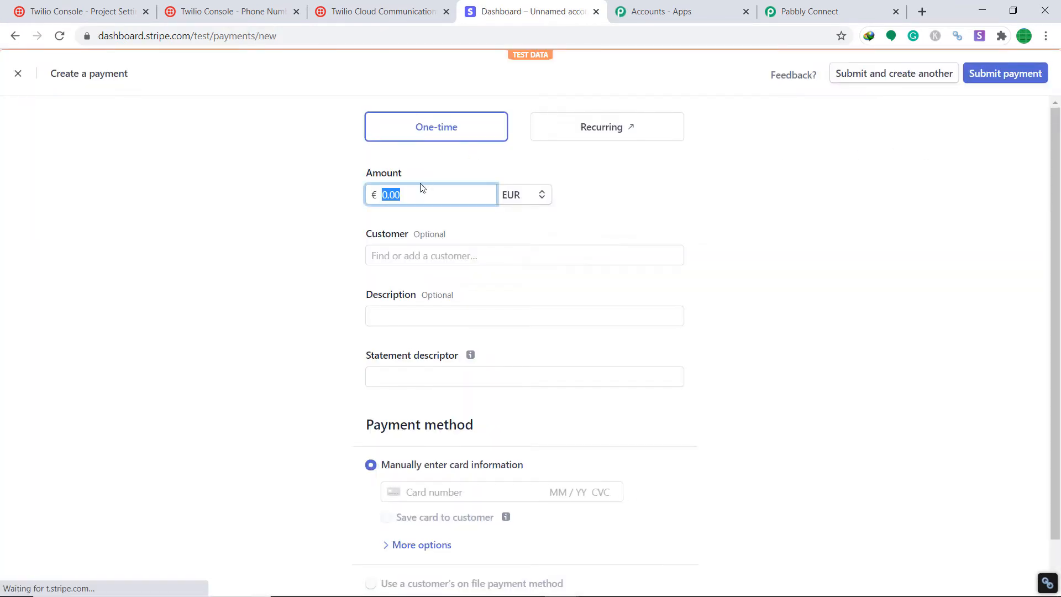
pyautogui.click(407, 197)
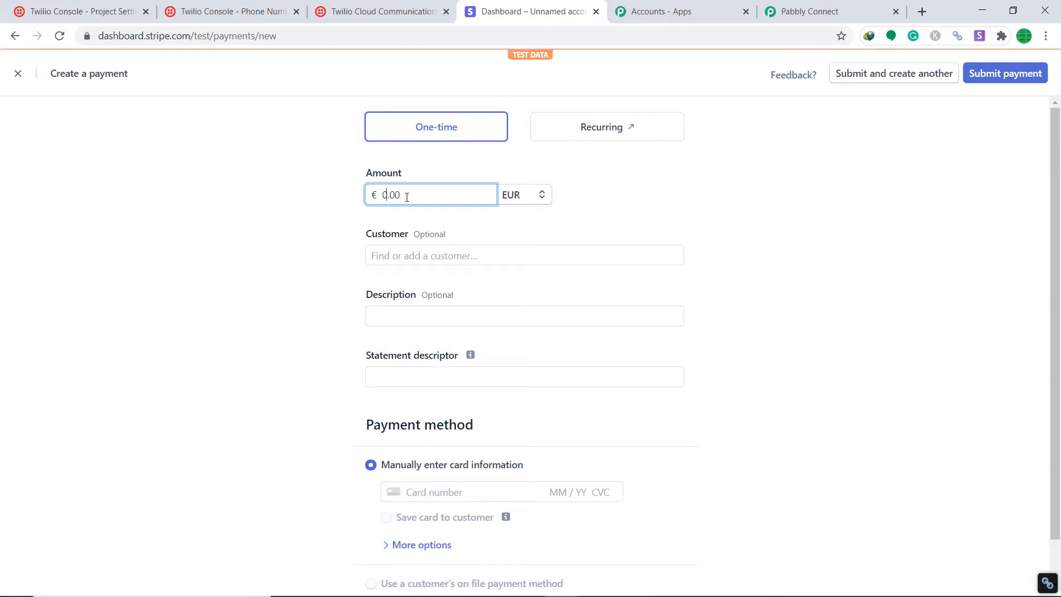
pyautogui.write('2000')
pyautogui.press('BackSpace')
pyautogui.click(528, 200)
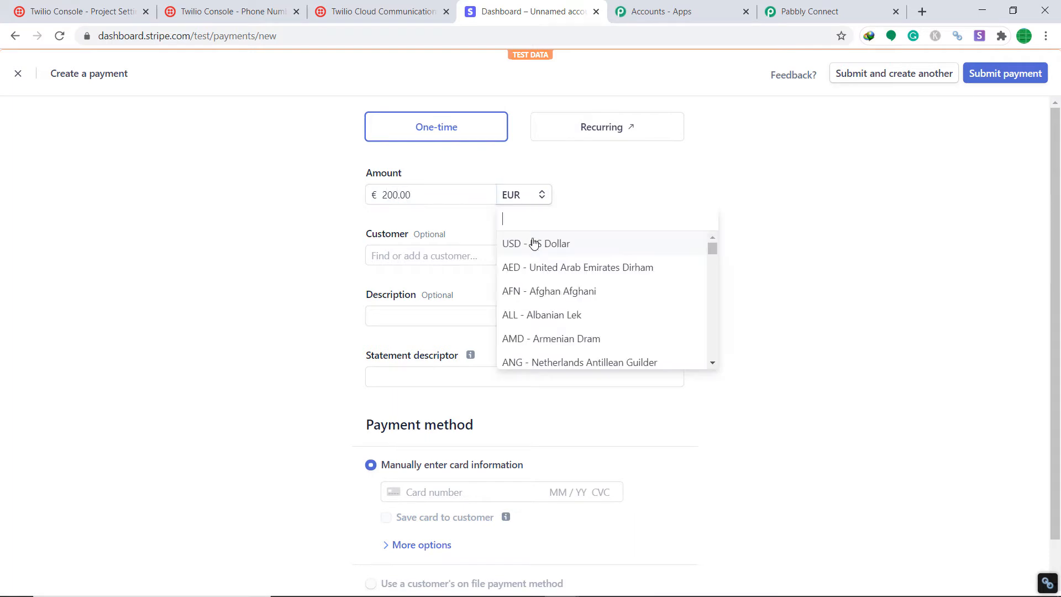
pyautogui.click(533, 243)
pyautogui.click(424, 255)
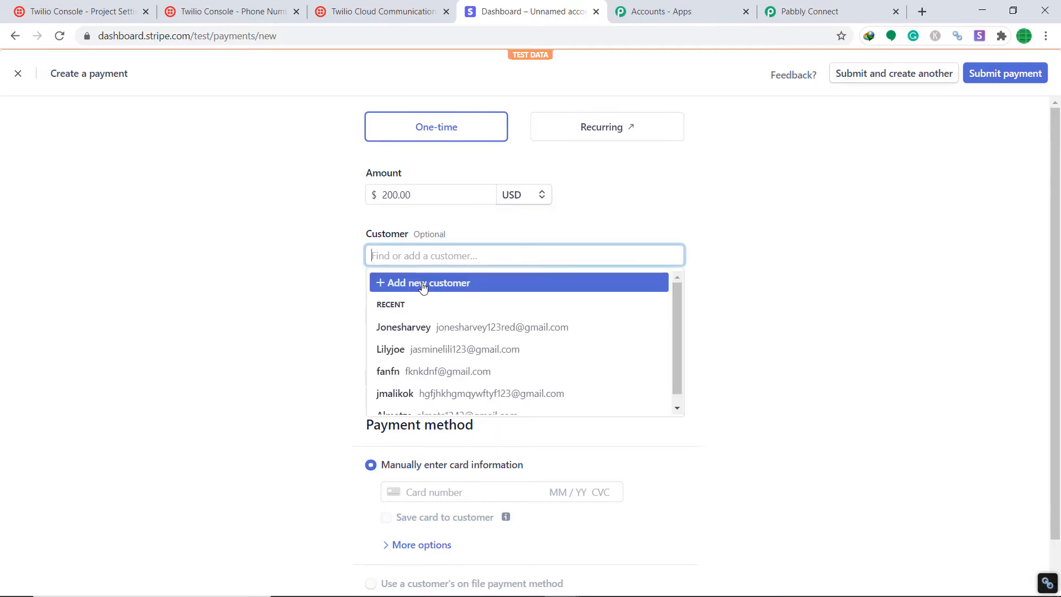
pyautogui.click(423, 285)
# Enter the new customer's name and e-mail, with description 'random'.
pyautogui.click(444, 189)
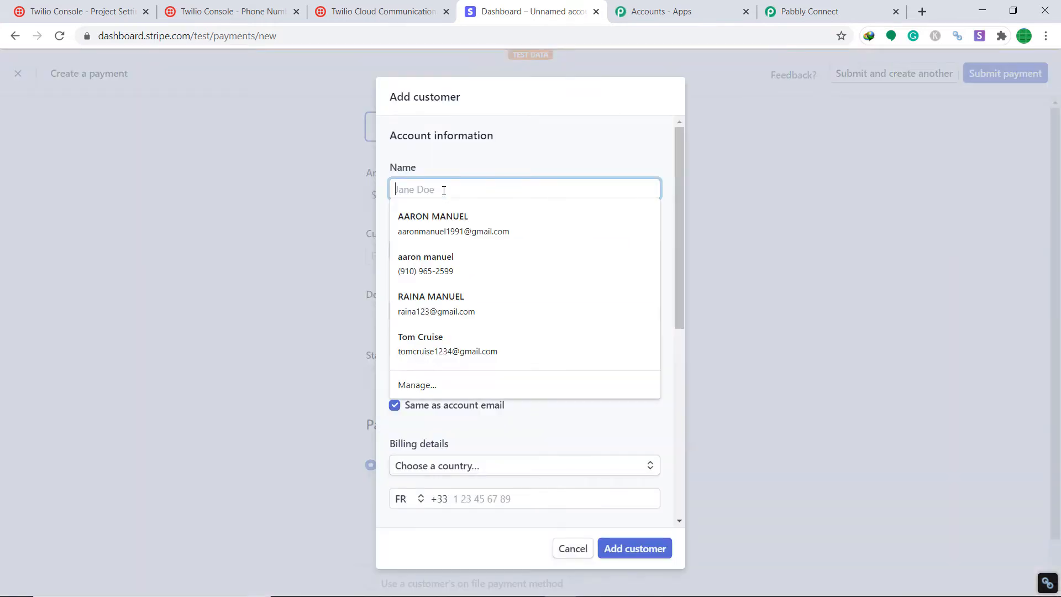
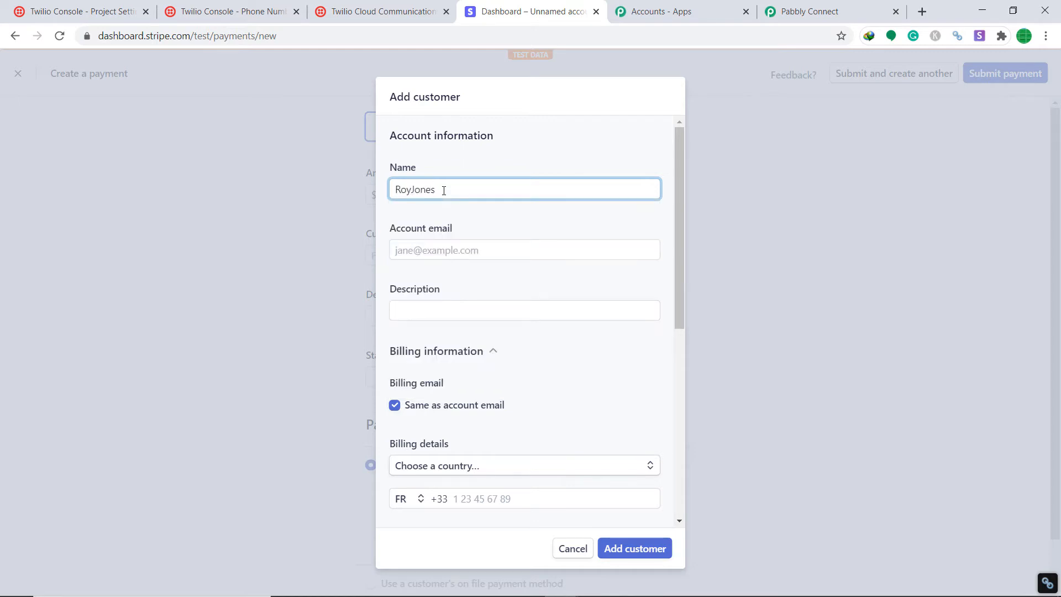
pyautogui.click(420, 250)
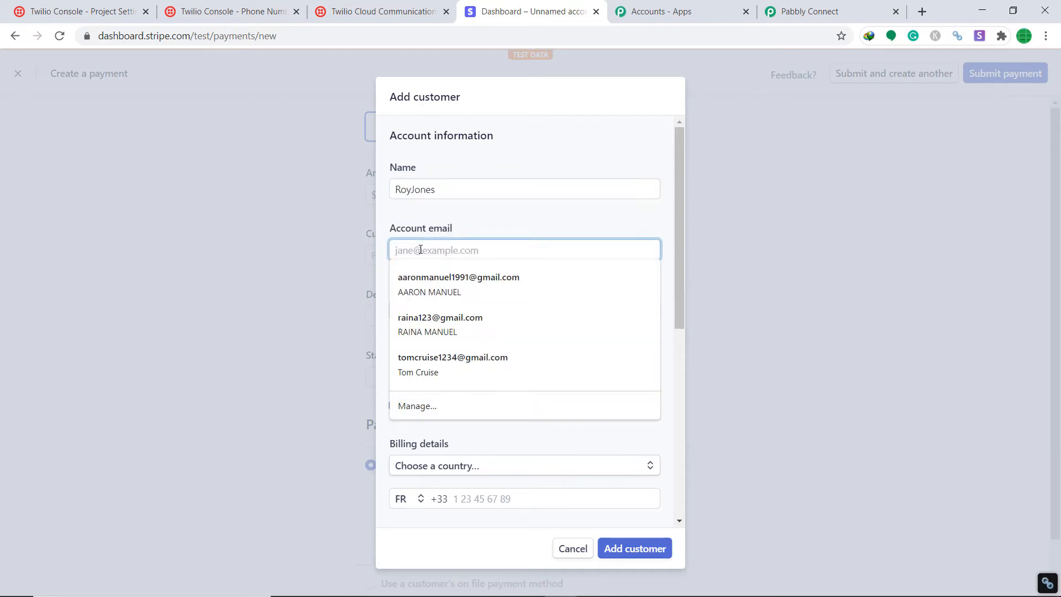
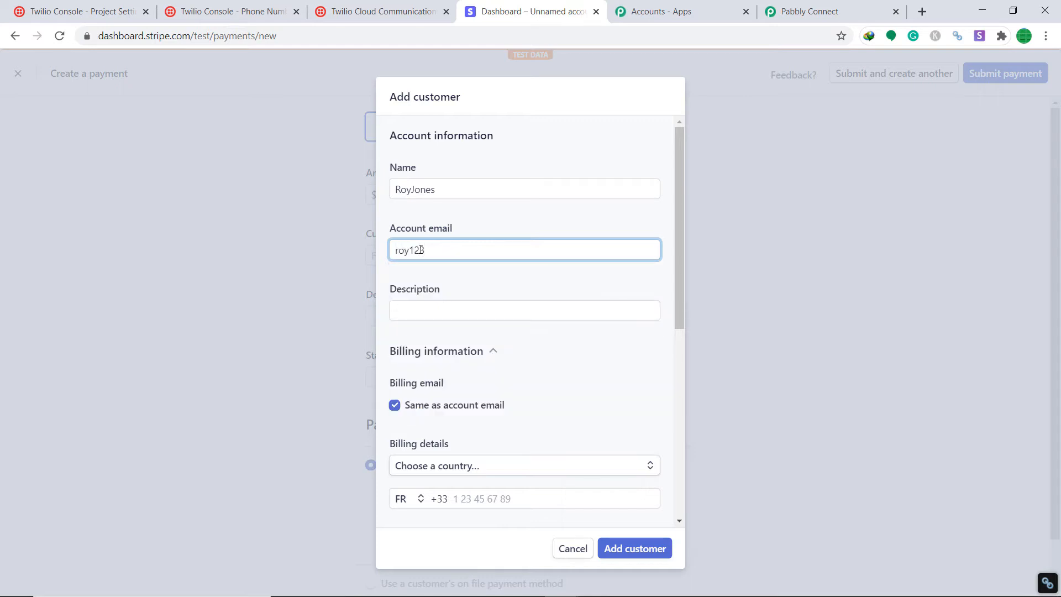
pyautogui.scroll(-1, 420, 262)
pyautogui.click(442, 242)
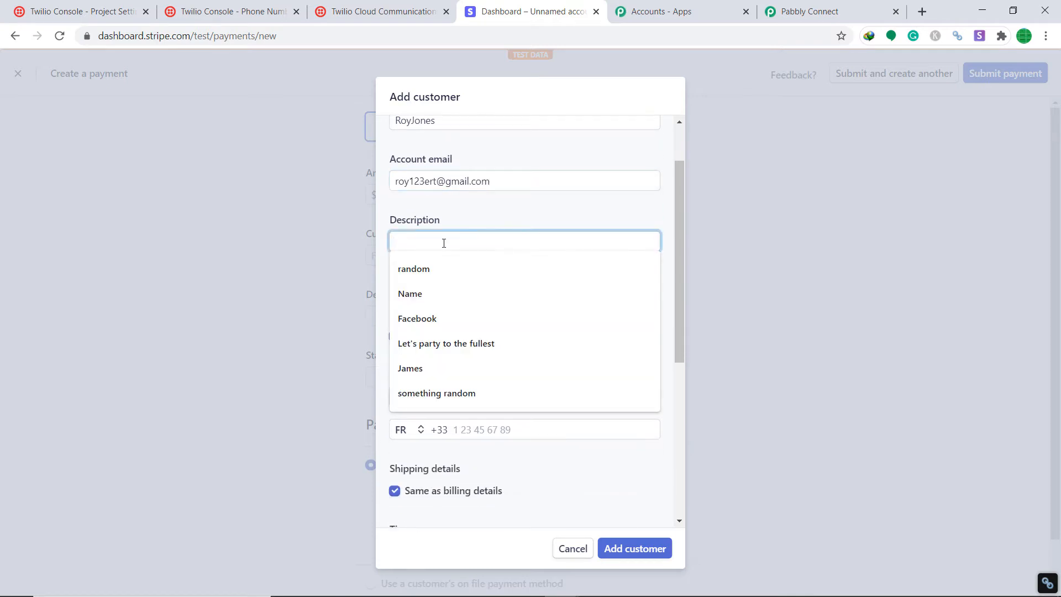
pyautogui.click(454, 271)
# Set the billing country to India and fill in the street address, city and postal code.
pyautogui.scroll(-1, 453, 310)
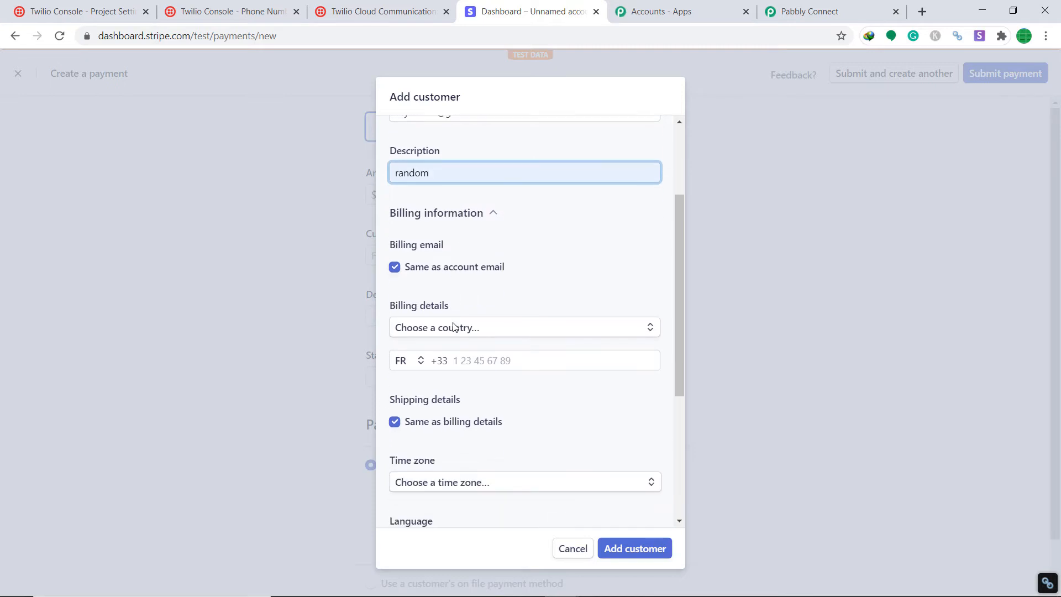
pyautogui.click(461, 327)
pyautogui.write('India')
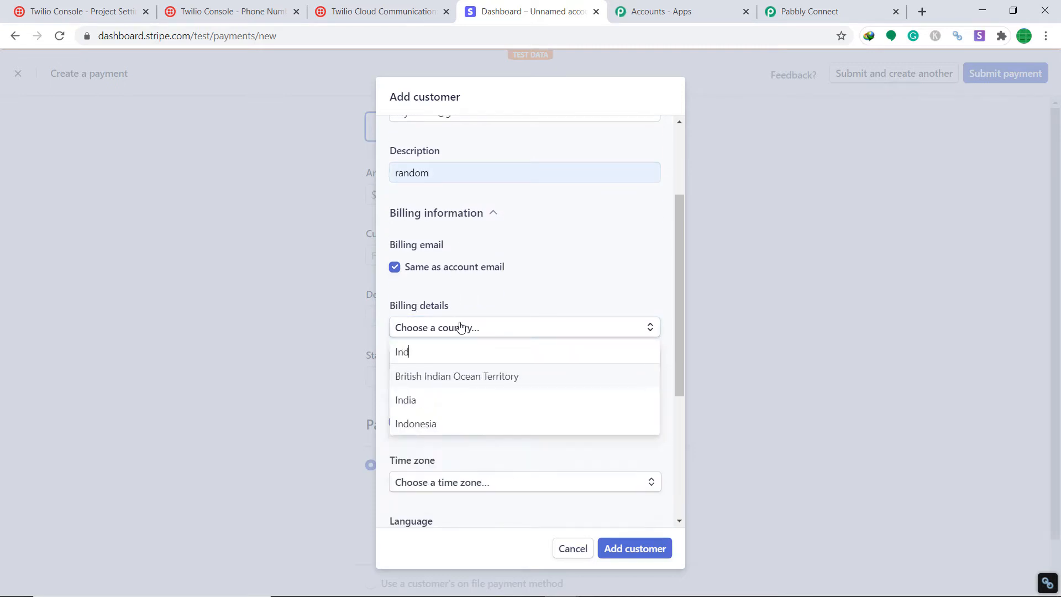
pyautogui.click(423, 402)
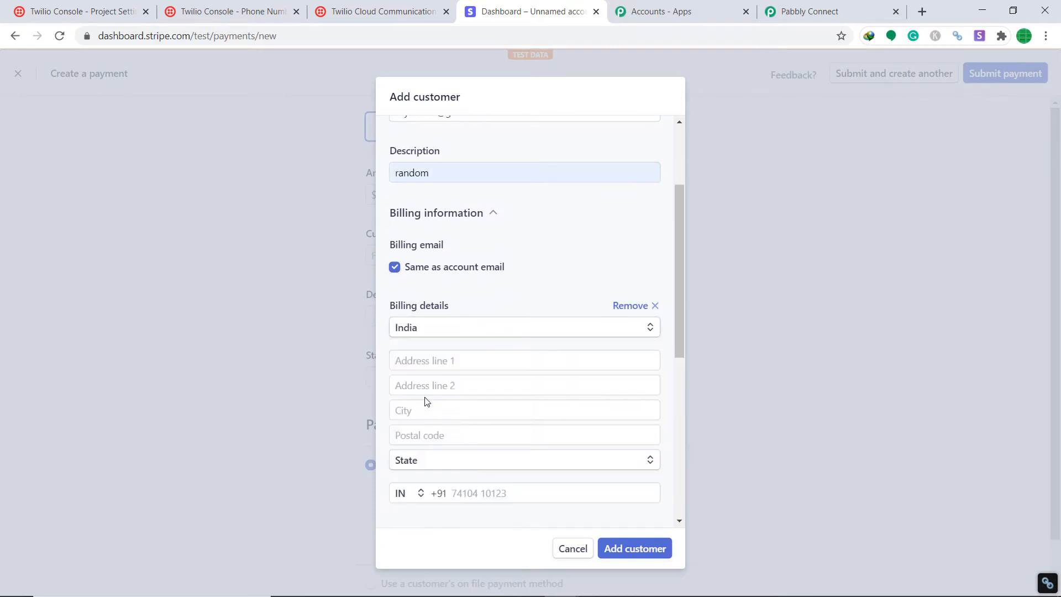
pyautogui.scroll(-2, 530, 339)
pyautogui.click(495, 228)
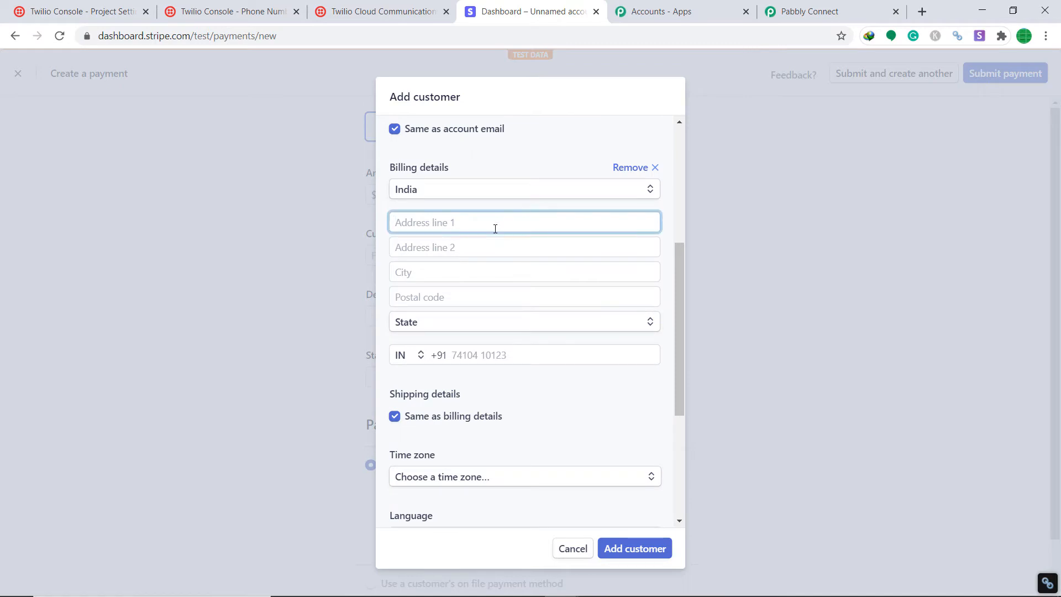
pyautogui.click(499, 245)
pyautogui.write('Bhel')
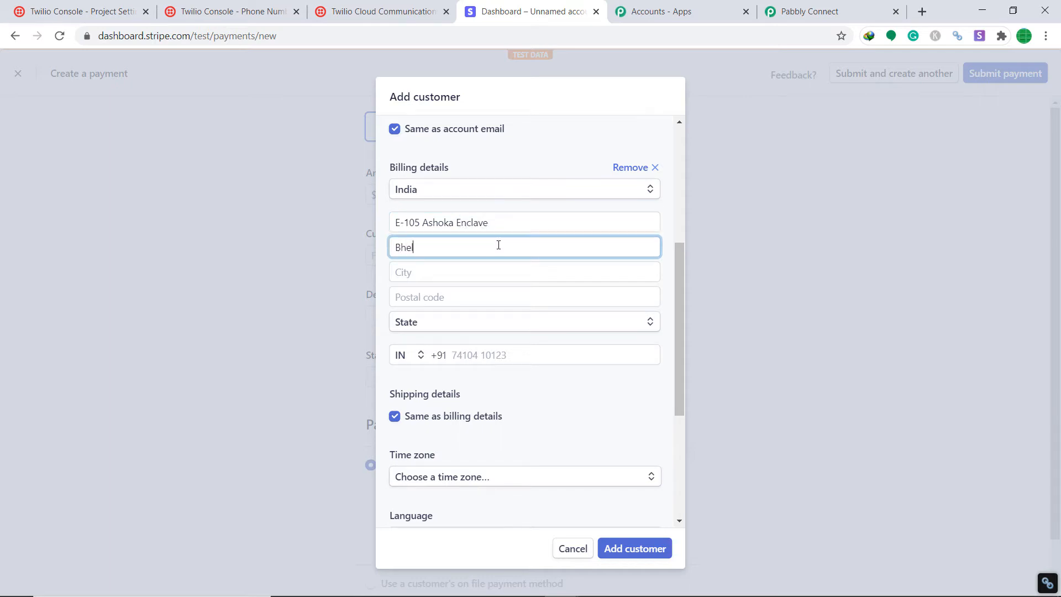
pyautogui.click(488, 269)
pyautogui.write('Bh')
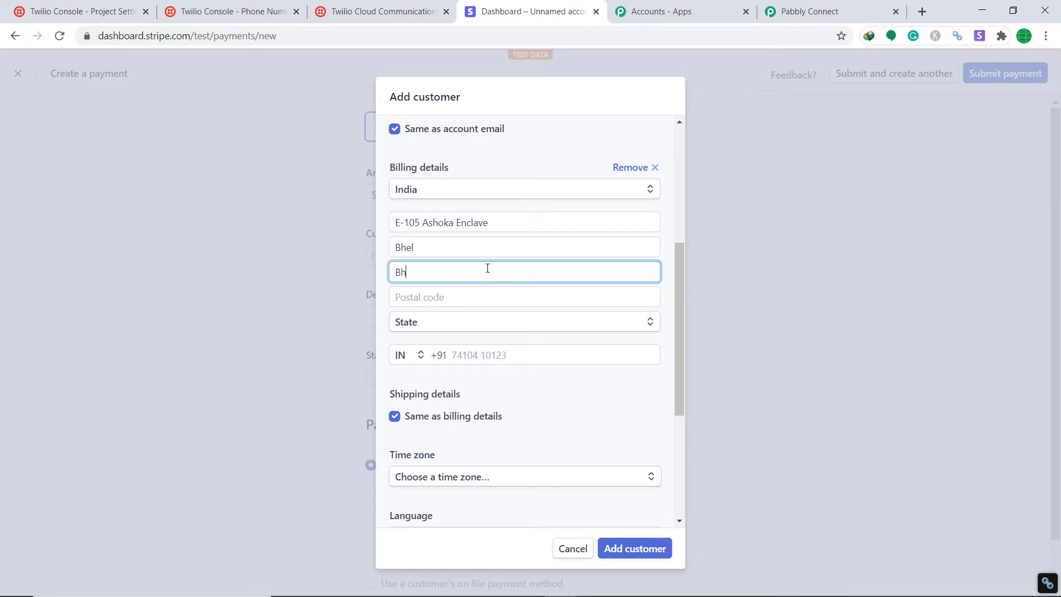
pyautogui.write('opal')
pyautogui.click(506, 297)
pyautogui.write('462023')
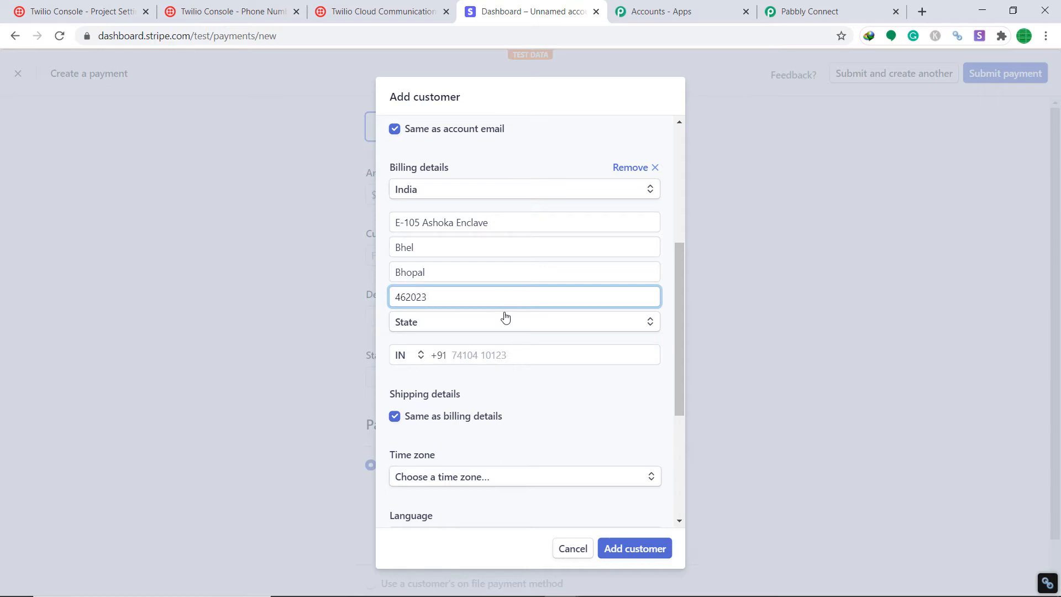
# Pick the billing state and enter the customer's phone number.
pyautogui.click(507, 325)
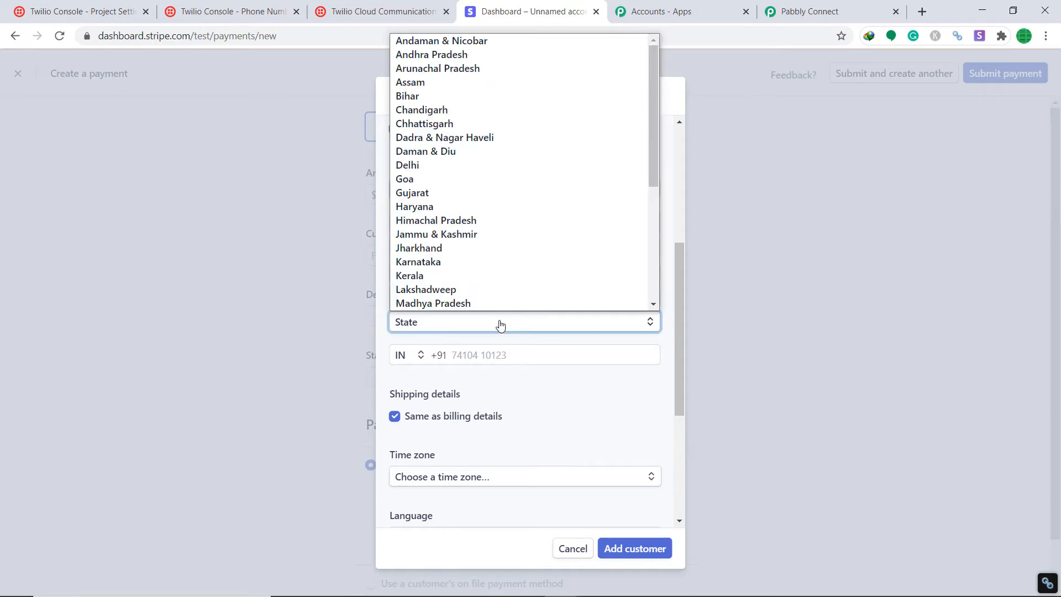
pyautogui.scroll(-1, 500, 304)
pyautogui.click(507, 269)
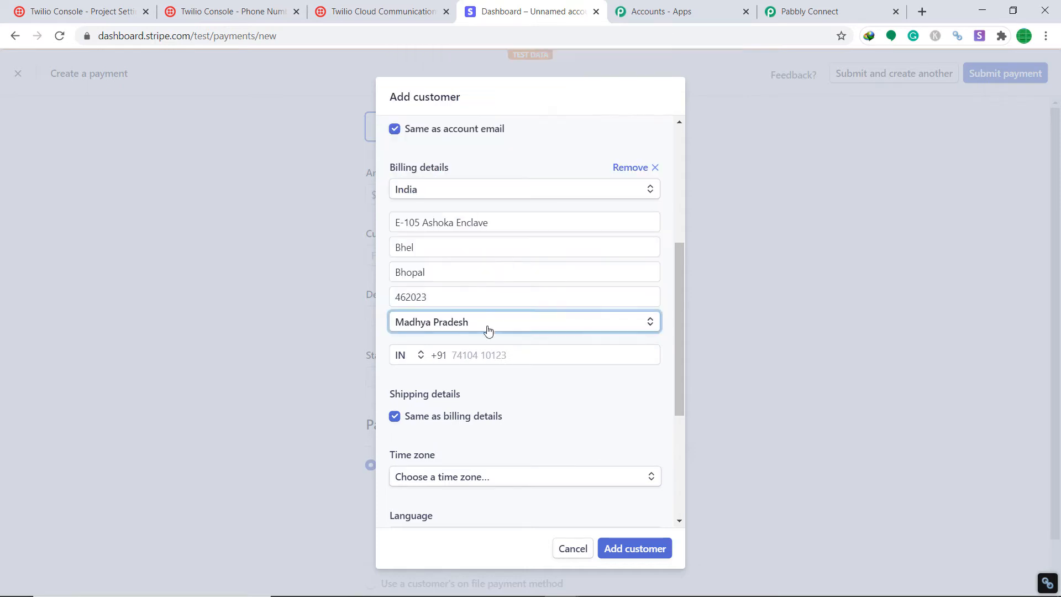
pyautogui.scroll(-1, 486, 332)
pyautogui.click(485, 281)
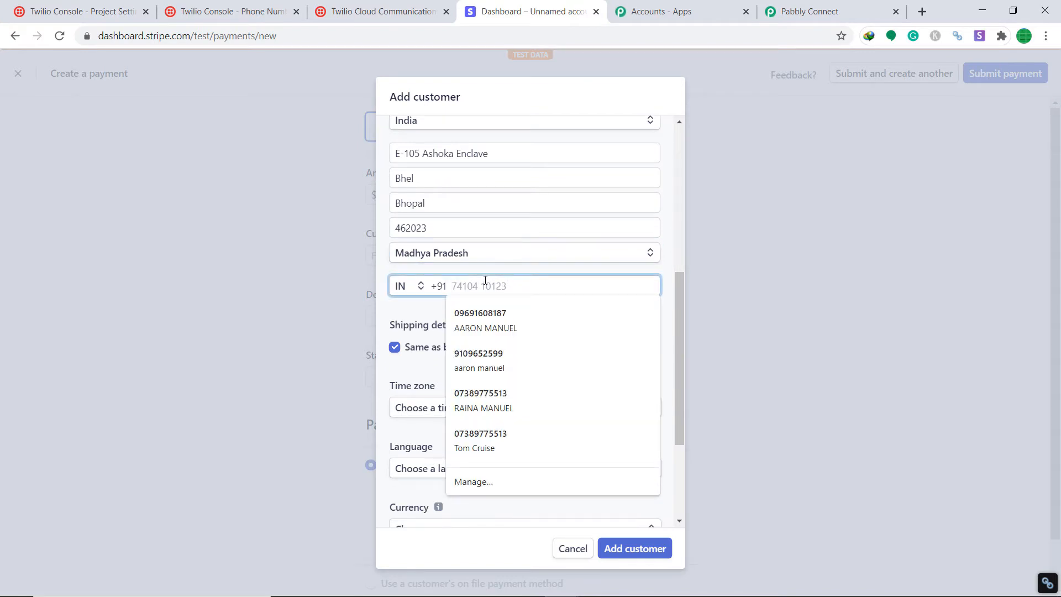
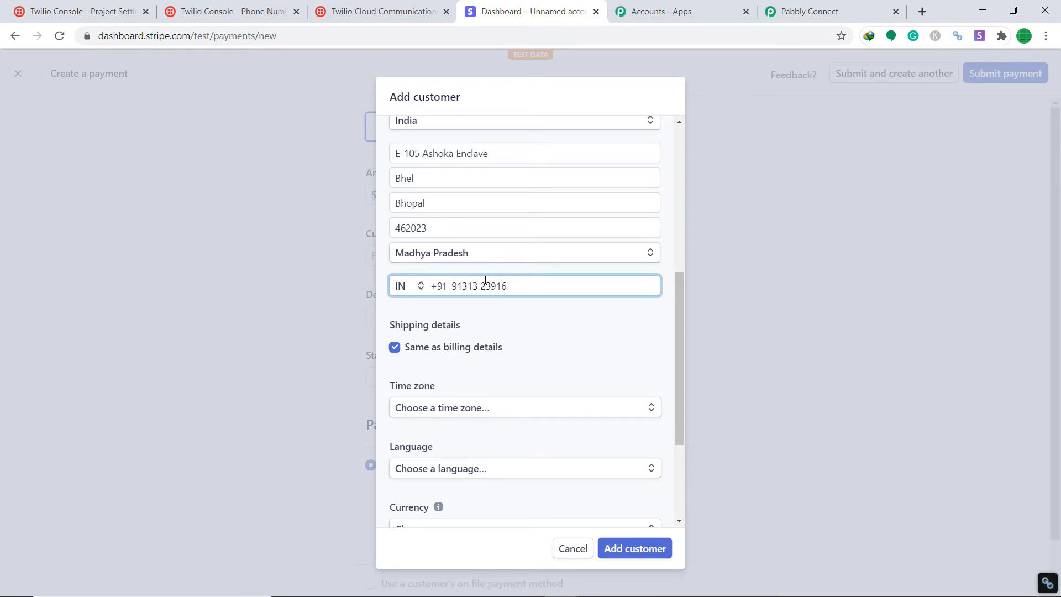
# Set the customer's language to English and currency to US Dollar.
pyautogui.scroll(-3, 485, 277)
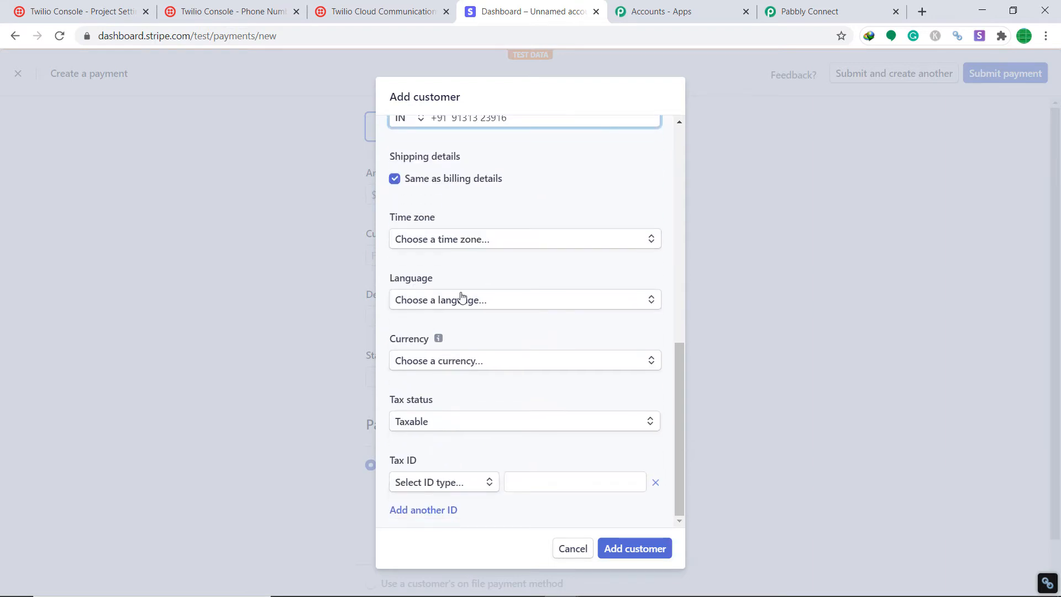
pyautogui.click(461, 300)
pyautogui.write('ENGLISH')
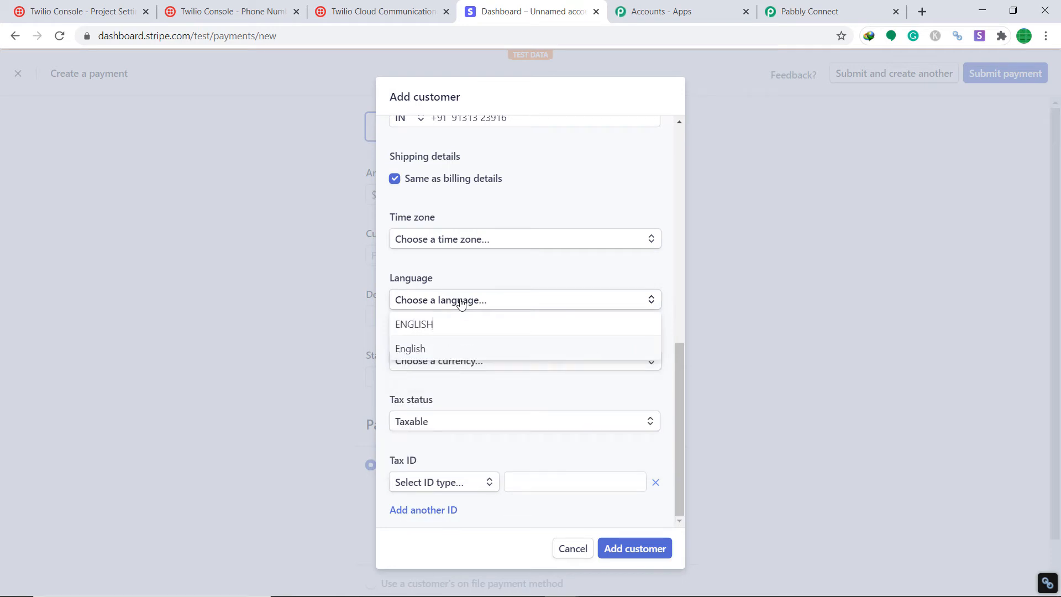
pyautogui.click(446, 349)
pyautogui.click(452, 361)
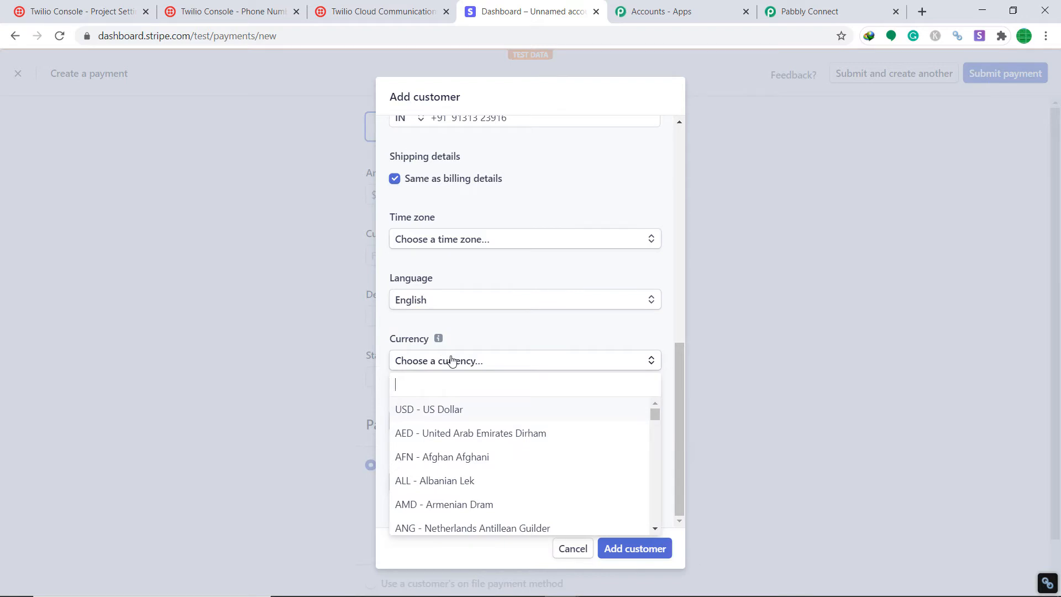
pyautogui.write('USD')
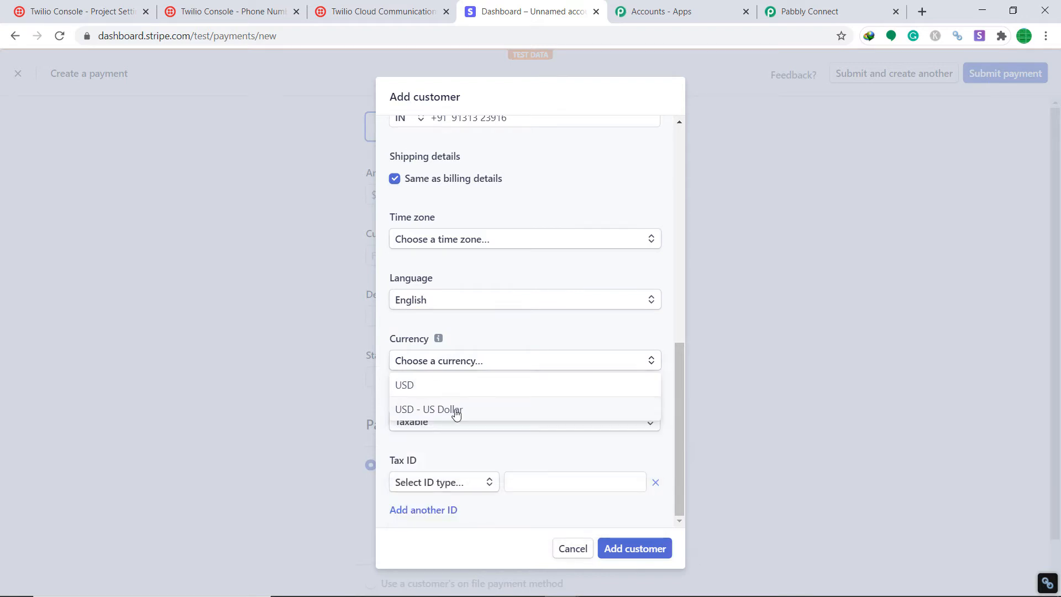
pyautogui.click(456, 409)
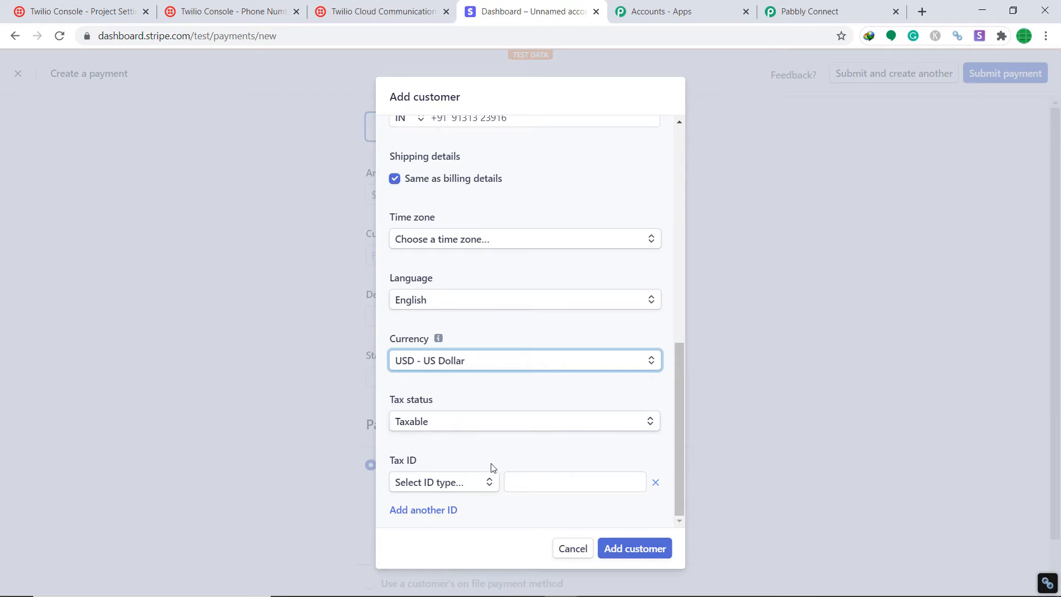
# Save the new customer and set description 'random' and statement descriptor 'pabbly'.
pyautogui.click(639, 548)
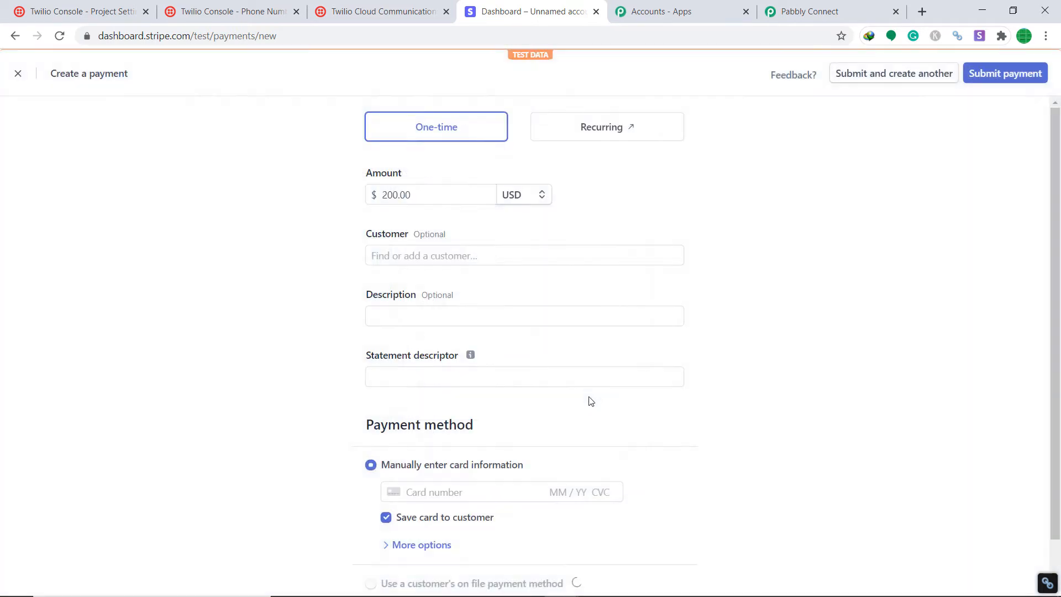
pyautogui.click(417, 322)
pyautogui.click(408, 350)
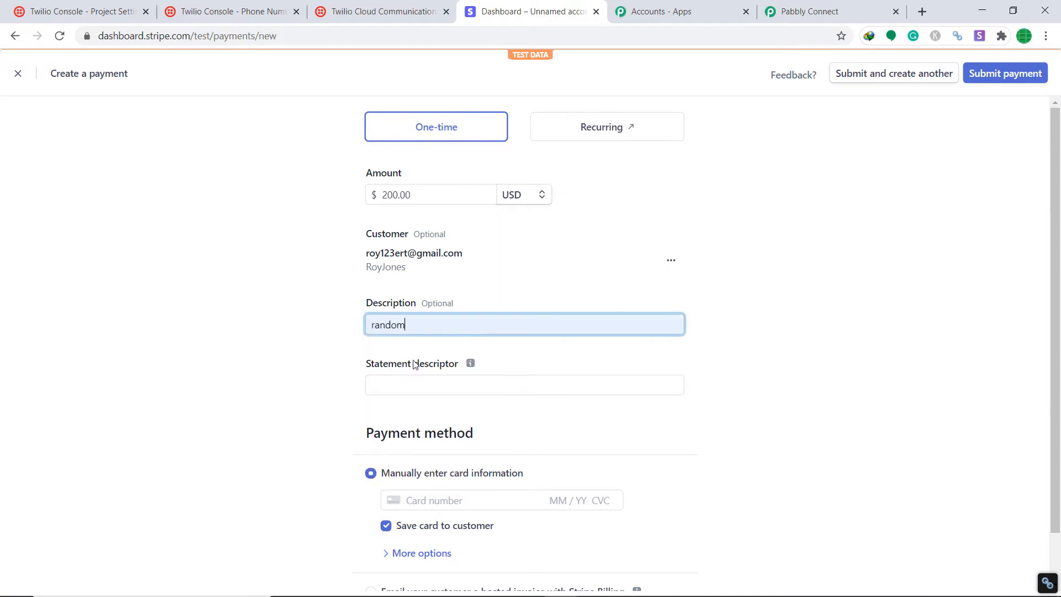
pyautogui.click(424, 388)
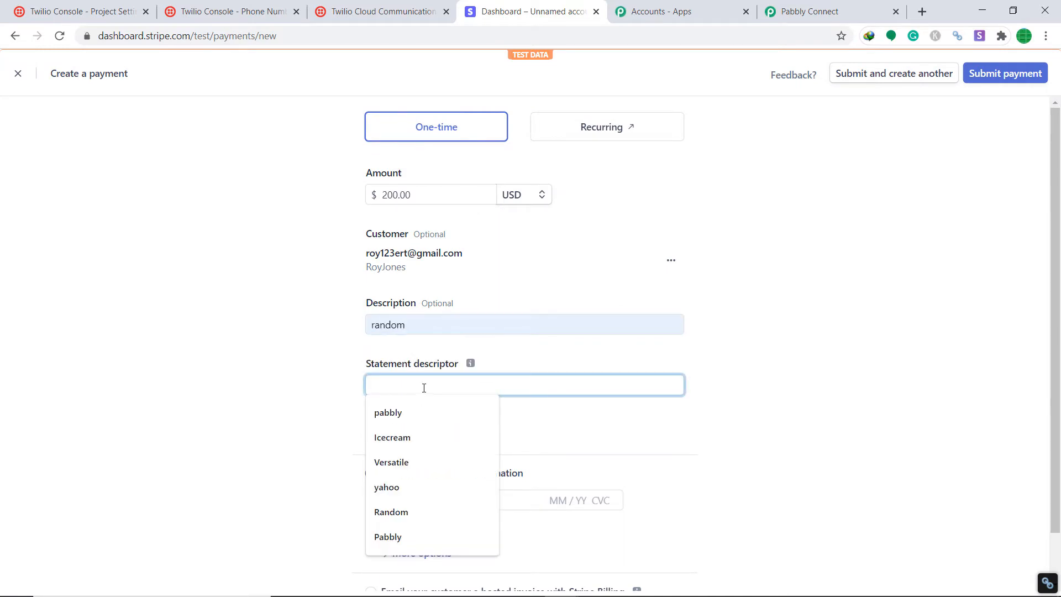
pyautogui.click(416, 416)
# Enter the test card number, expiry and CVC, then submit the $200.00 payment.
pyautogui.moveTo(1055, 343); pyautogui.dragTo(1056, 391)
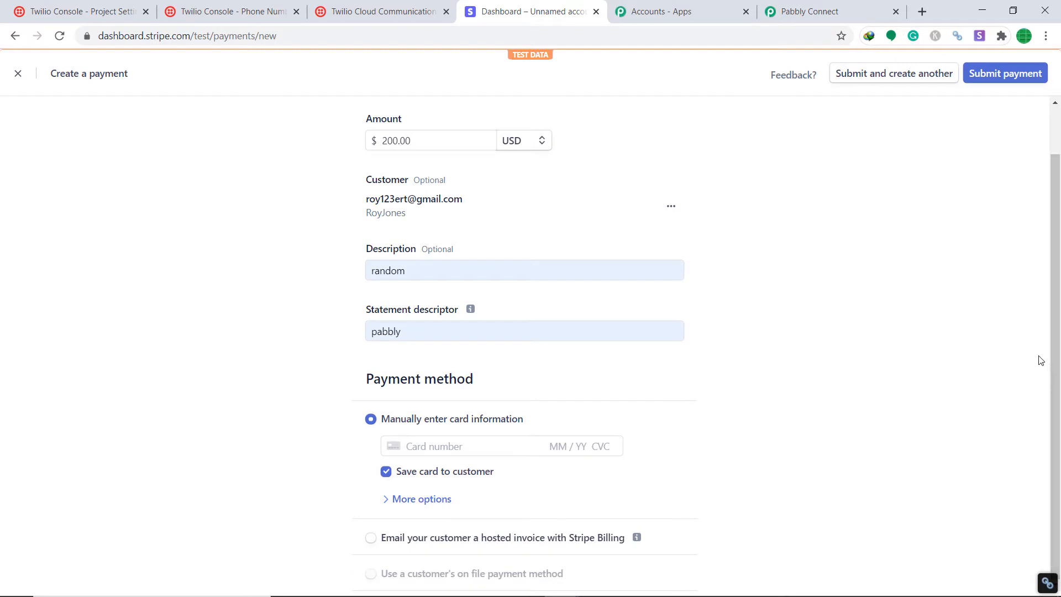
pyautogui.click(436, 443)
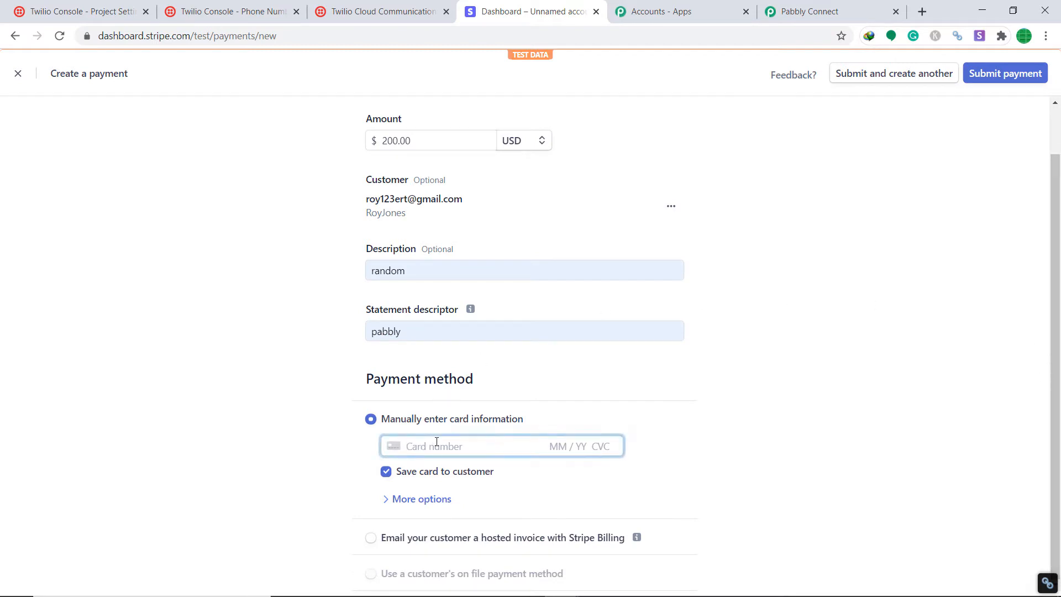
pyautogui.write('4242424244242424')
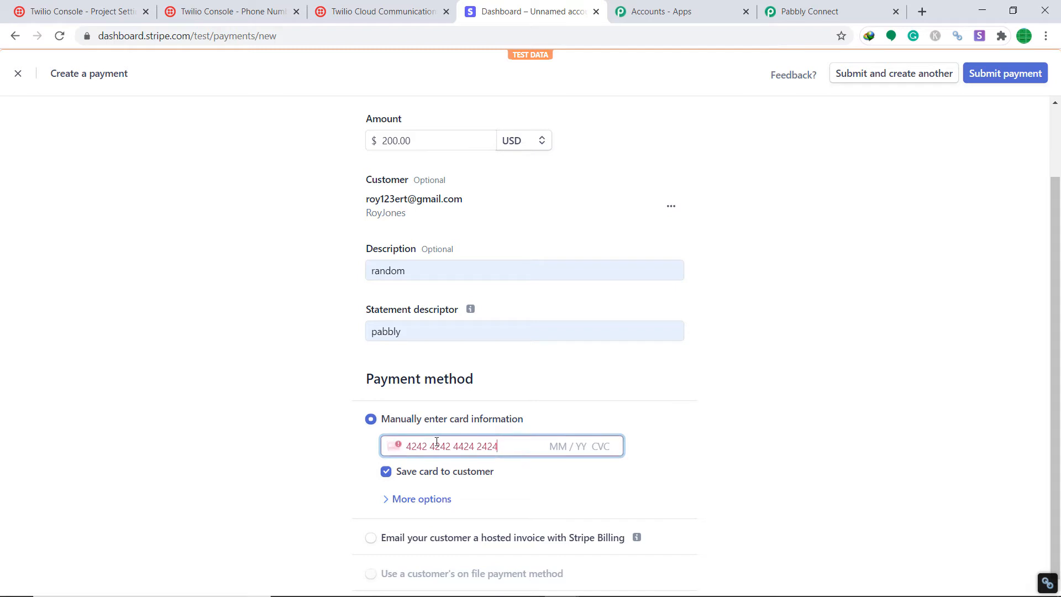
pyautogui.press('BackSpace')
pyautogui.press('BackSpace')
pyautogui.press('BackSpace')
pyautogui.press('BackSpace')
pyautogui.press('BackSpace')
pyautogui.press('BackSpace')
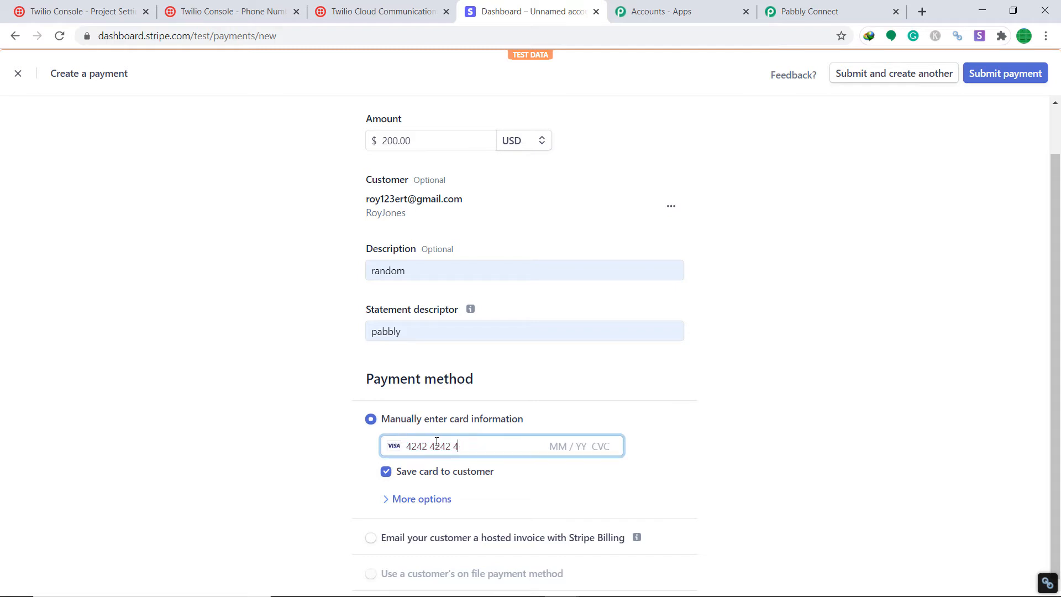
pyautogui.write('2 4242 4242 04 / 24 242')
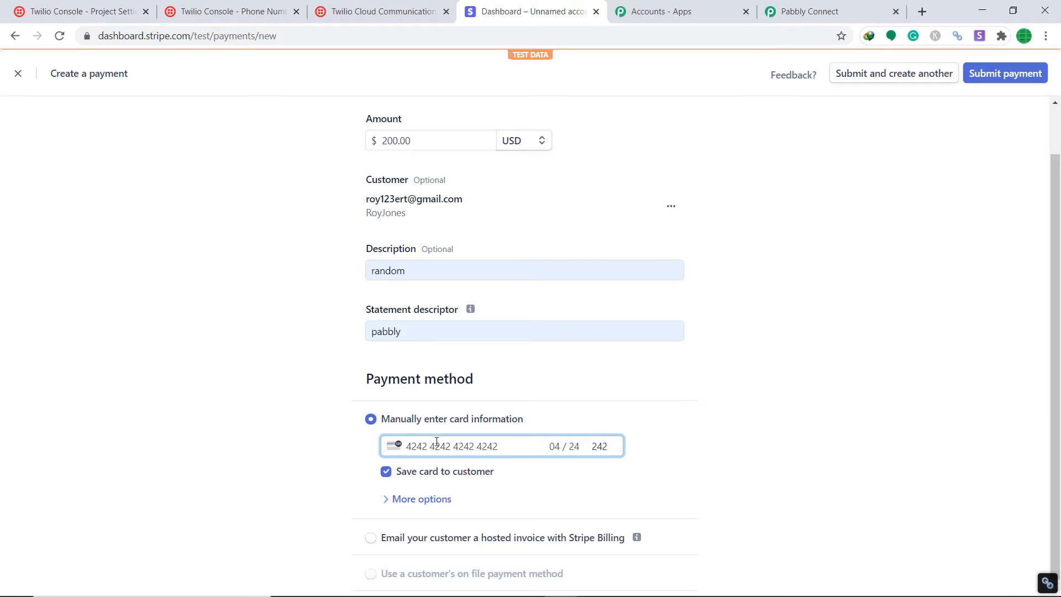
pyautogui.click(1003, 76)
pyautogui.click(1003, 77)
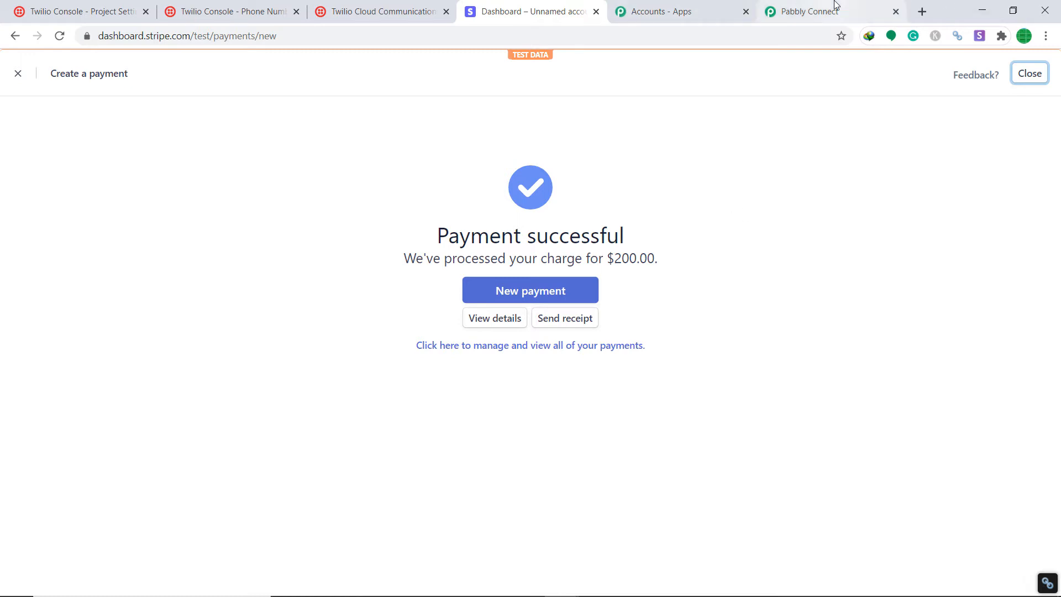
# Scroll through the captured webhook response to verify the 20000 charge, description random and descriptor PABBLY.
pyautogui.click(818, 11)
pyautogui.moveTo(1057, 310); pyautogui.dragTo(1057, 453)
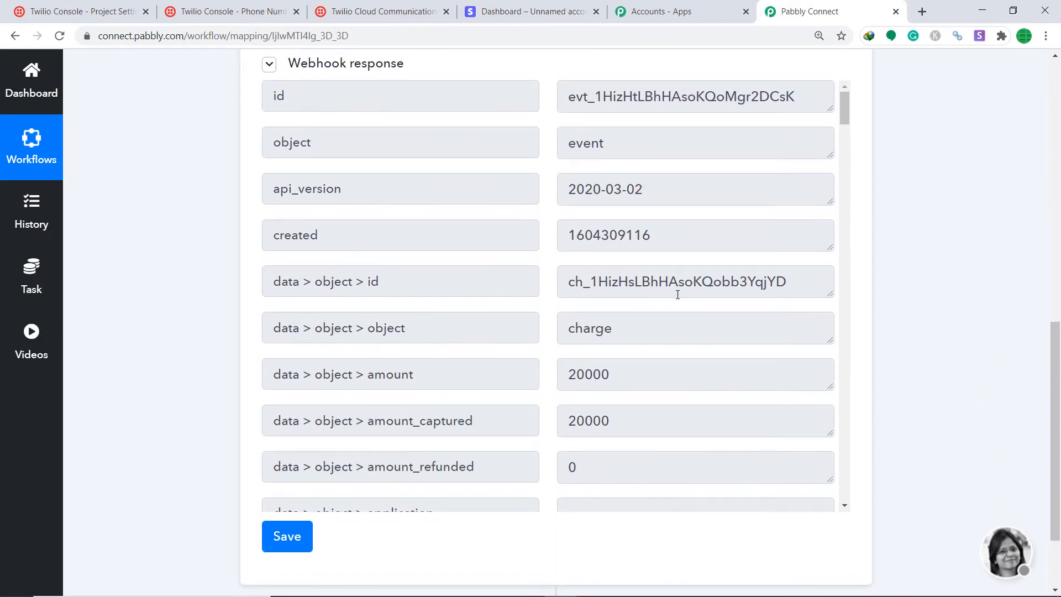
pyautogui.scroll(-2, 677, 290)
pyautogui.scroll(-1, 564, 261)
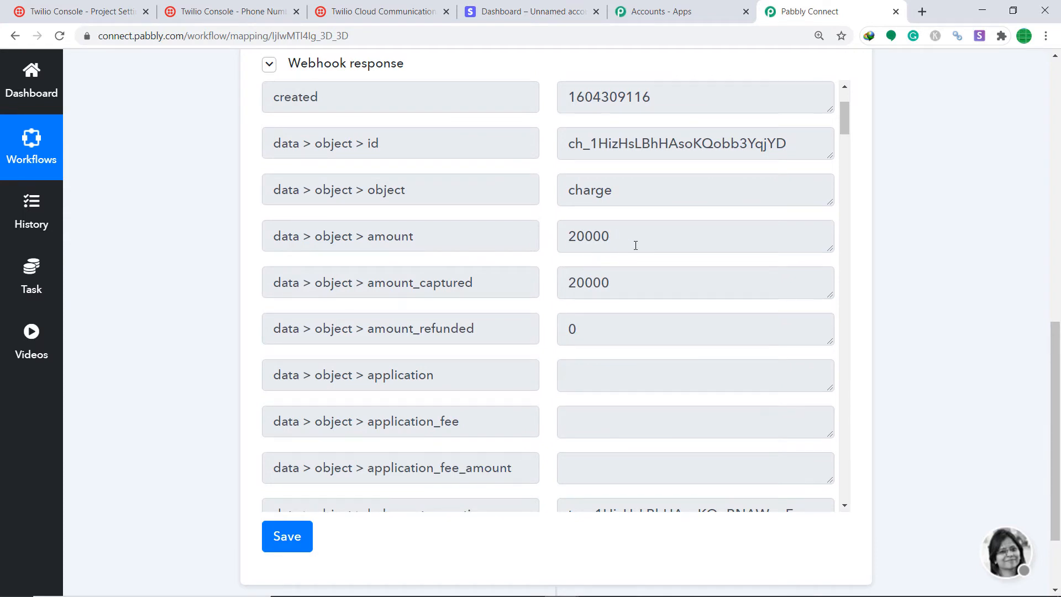
pyautogui.scroll(-14, 635, 247)
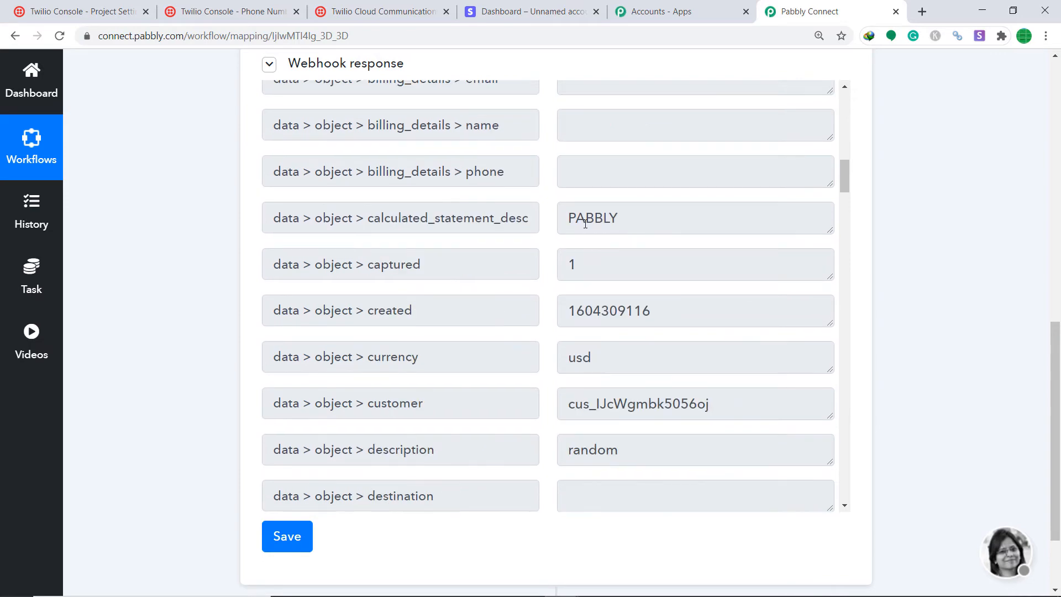
pyautogui.scroll(-10, 585, 224)
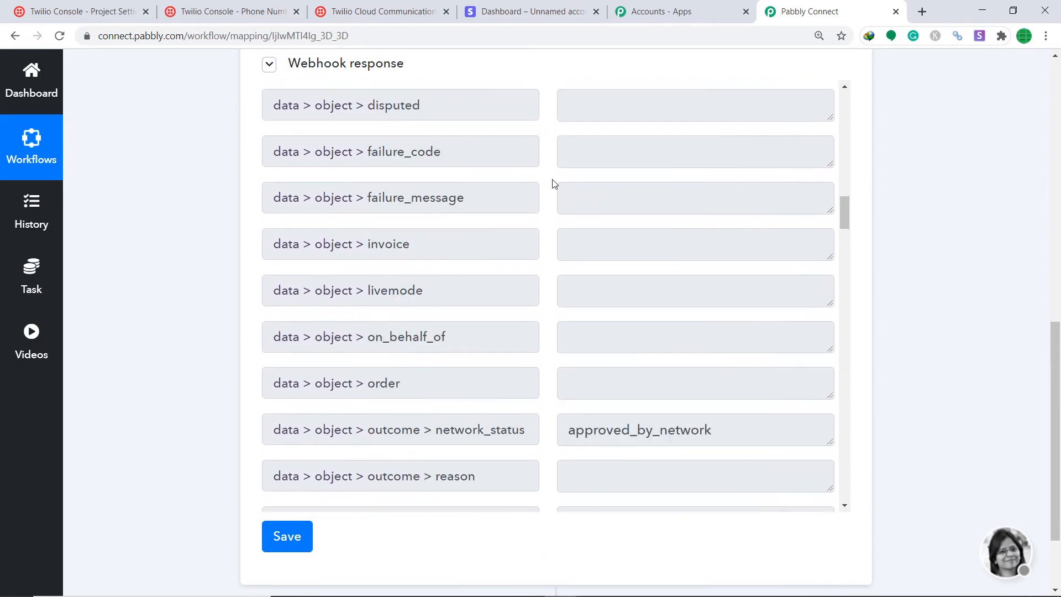
pyautogui.scroll(-15, 554, 184)
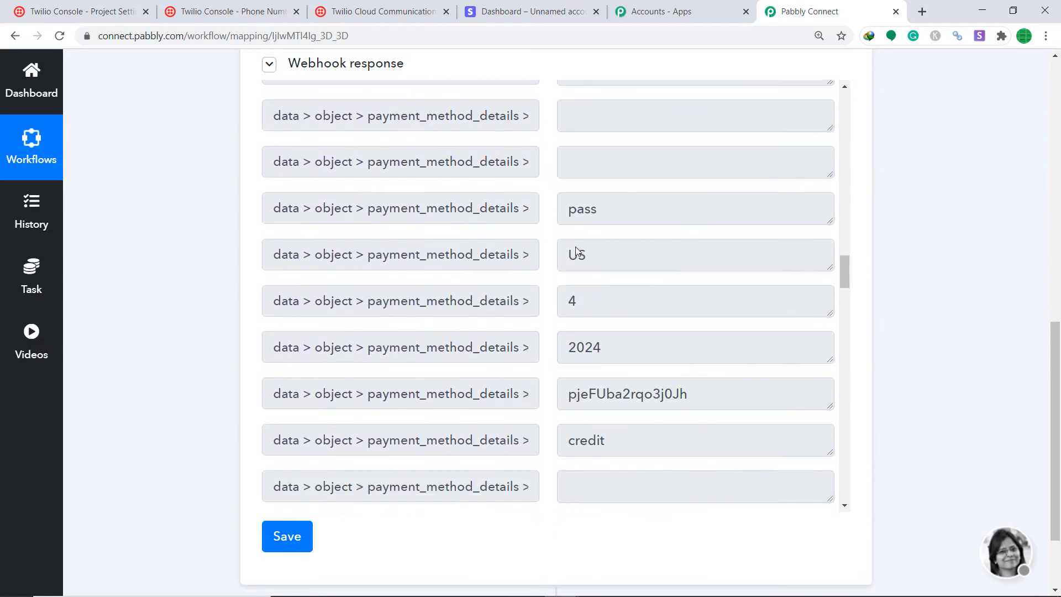
pyautogui.scroll(-16, 576, 251)
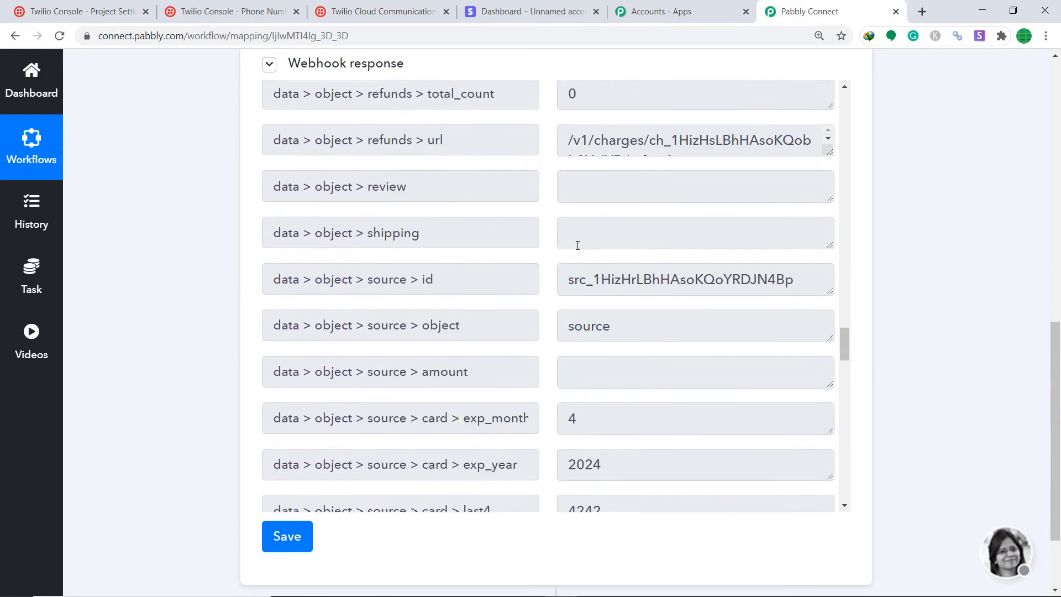
pyautogui.scroll(-15, 577, 246)
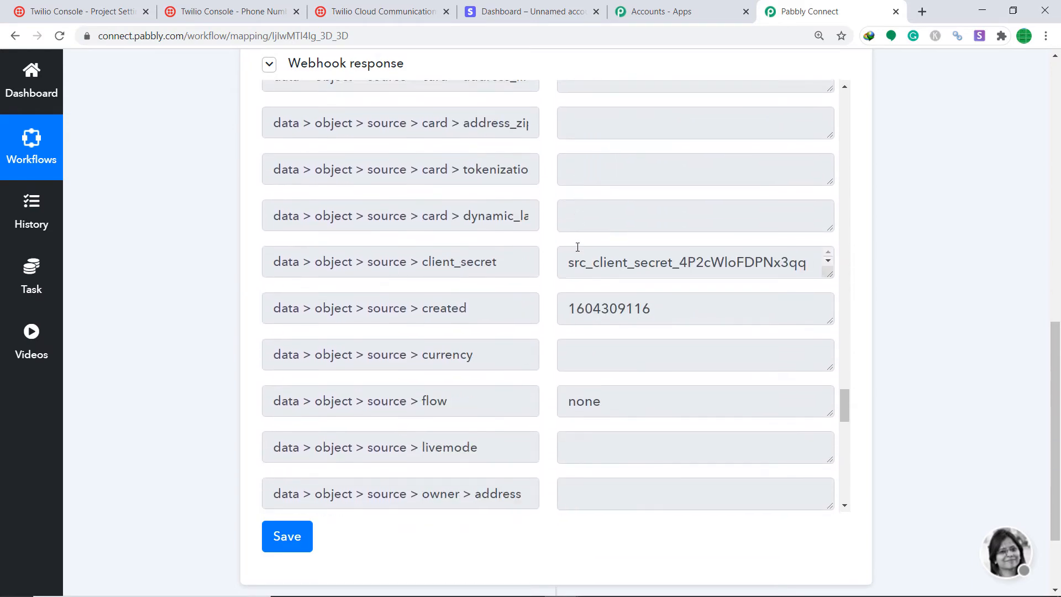
pyautogui.scroll(-10, 578, 247)
pyautogui.scroll(3, 575, 246)
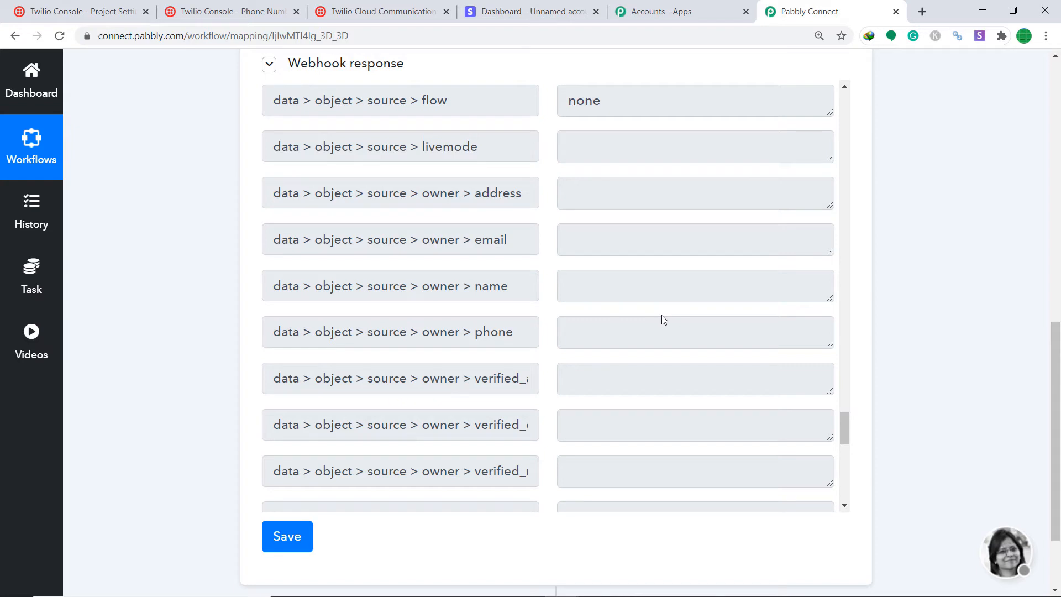
pyautogui.scroll(-2, 923, 320)
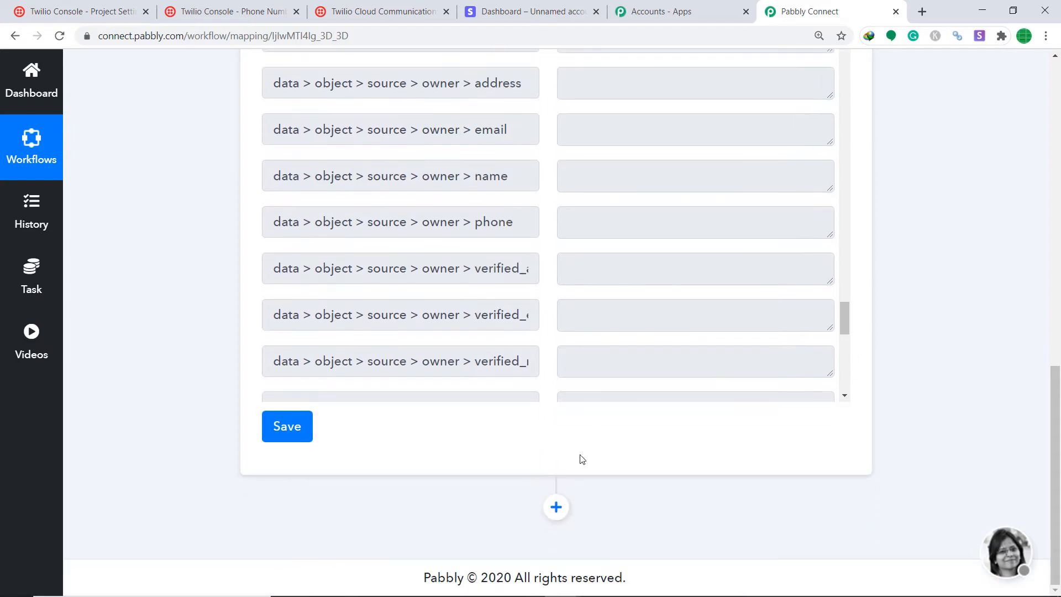
# Add a Stripe action step after the trigger using Retrieve a Customer, and start a new Stripe connection.
pyautogui.click(557, 508)
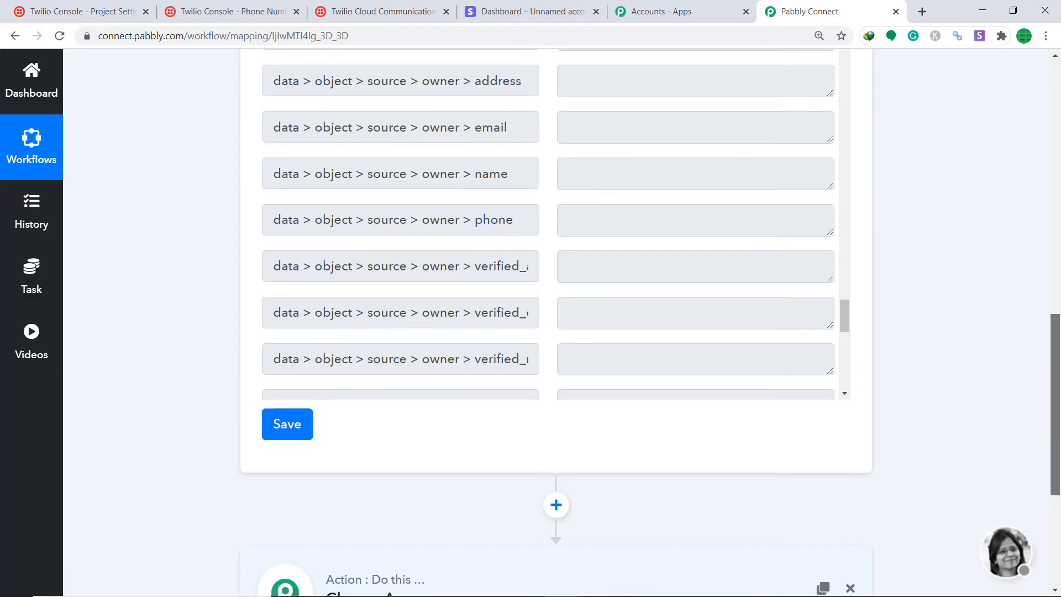
pyautogui.moveTo(1057, 451); pyautogui.dragTo(1058, 538)
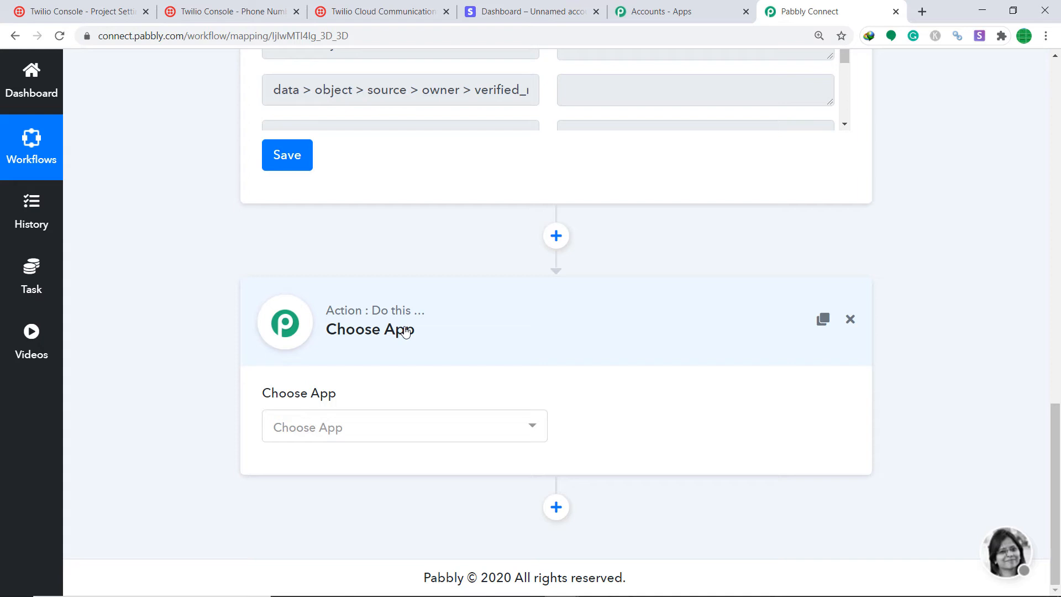
pyautogui.click(412, 426)
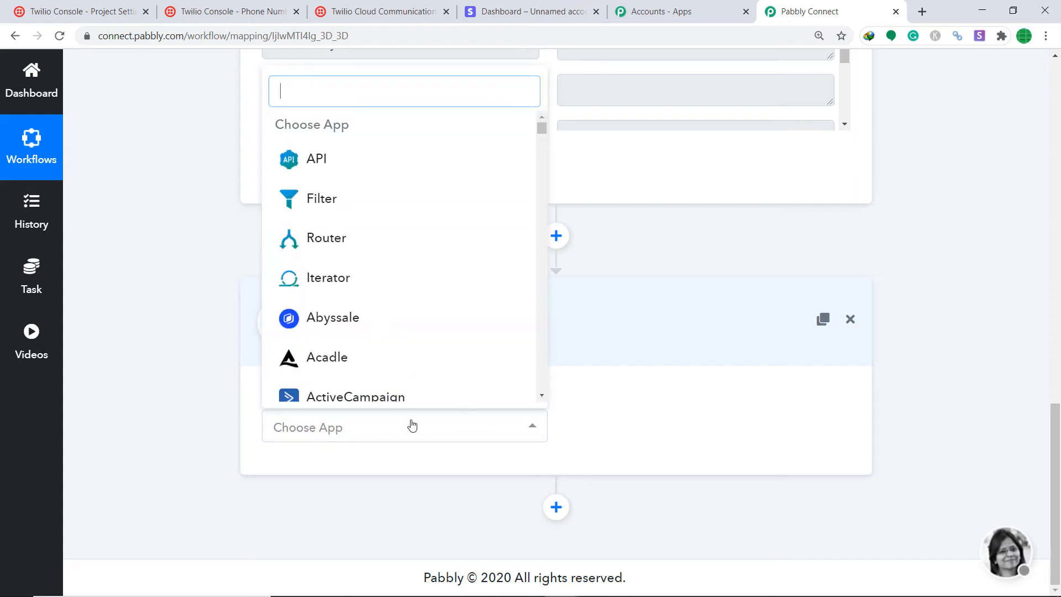
pyautogui.write('str')
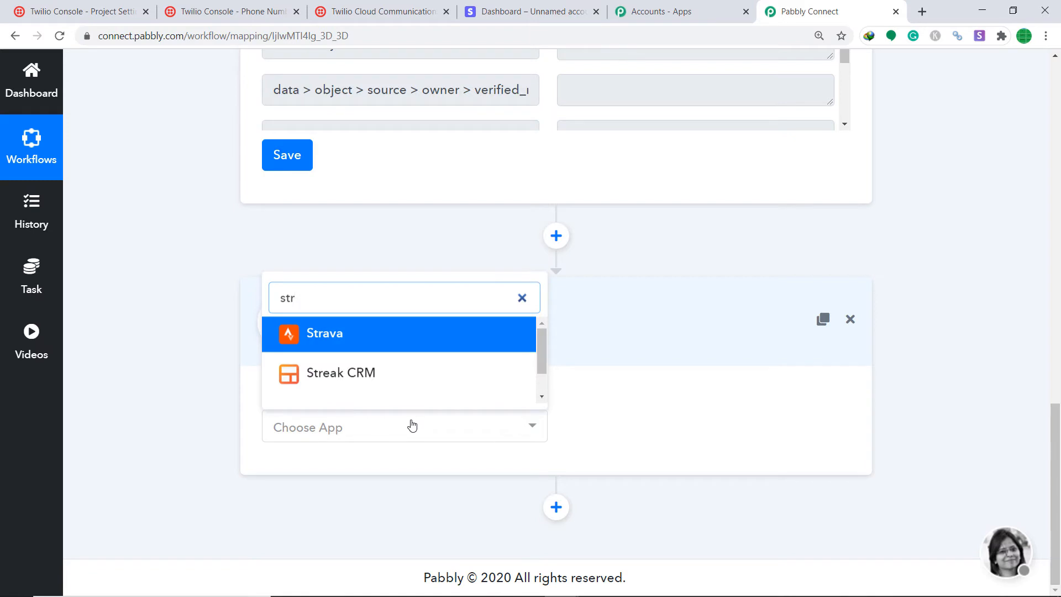
pyautogui.write('ip')
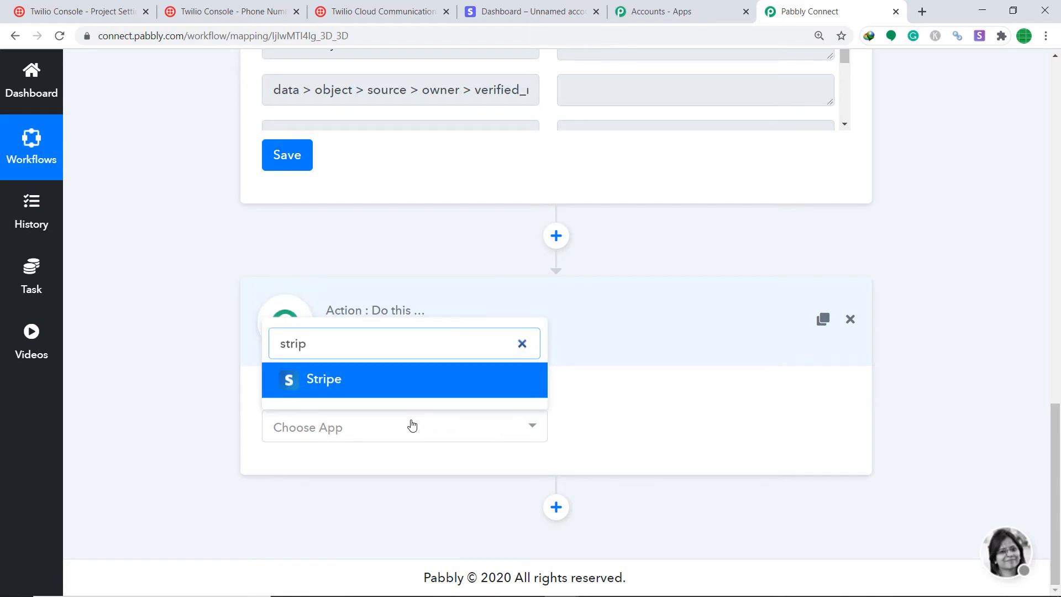
pyautogui.click(398, 379)
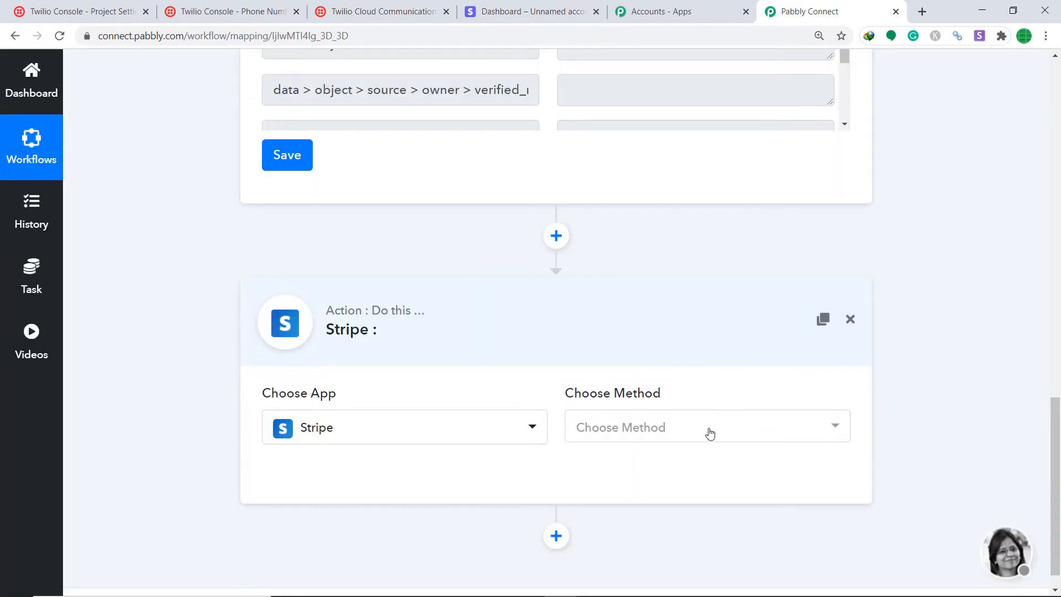
pyautogui.click(710, 434)
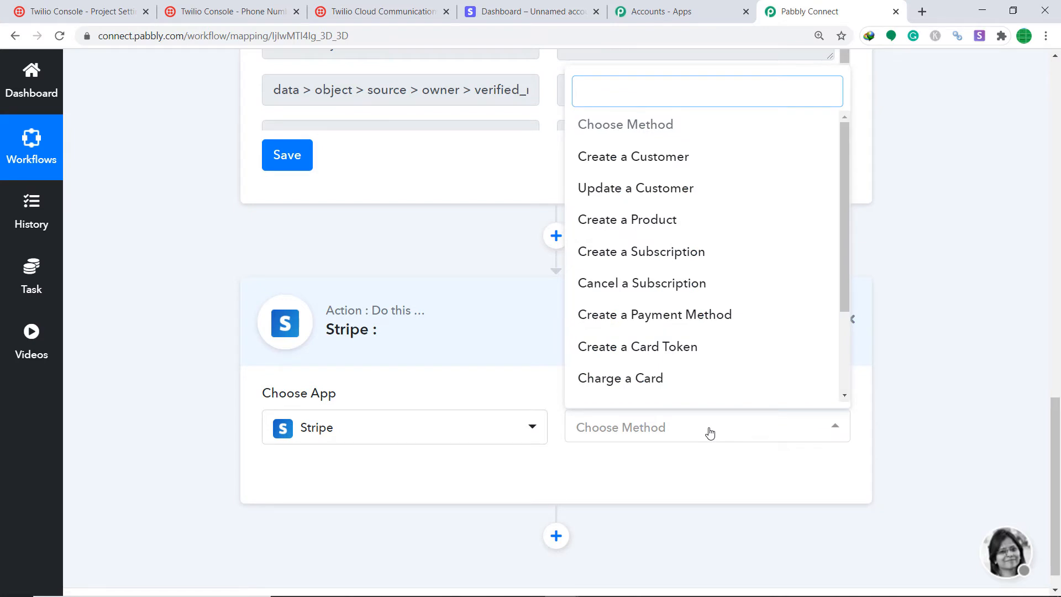
pyautogui.scroll(-5, 711, 329)
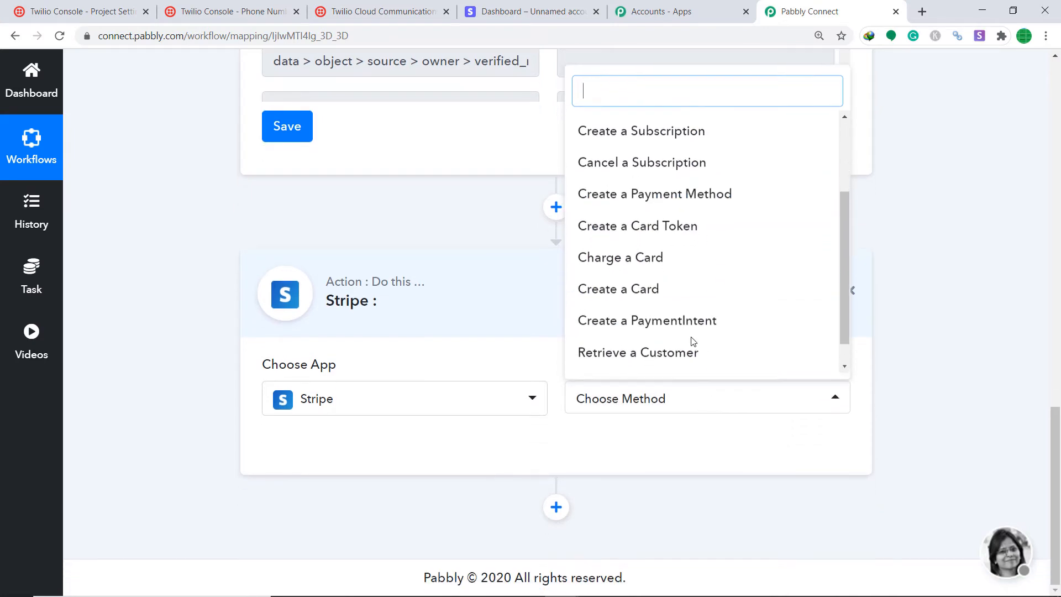
pyautogui.click(680, 354)
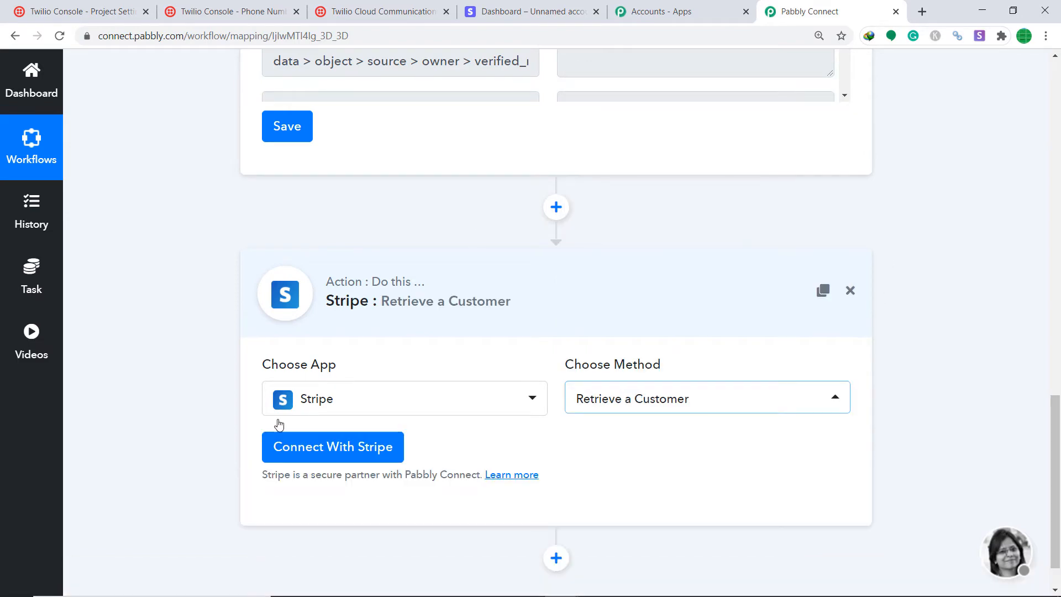
pyautogui.click(352, 457)
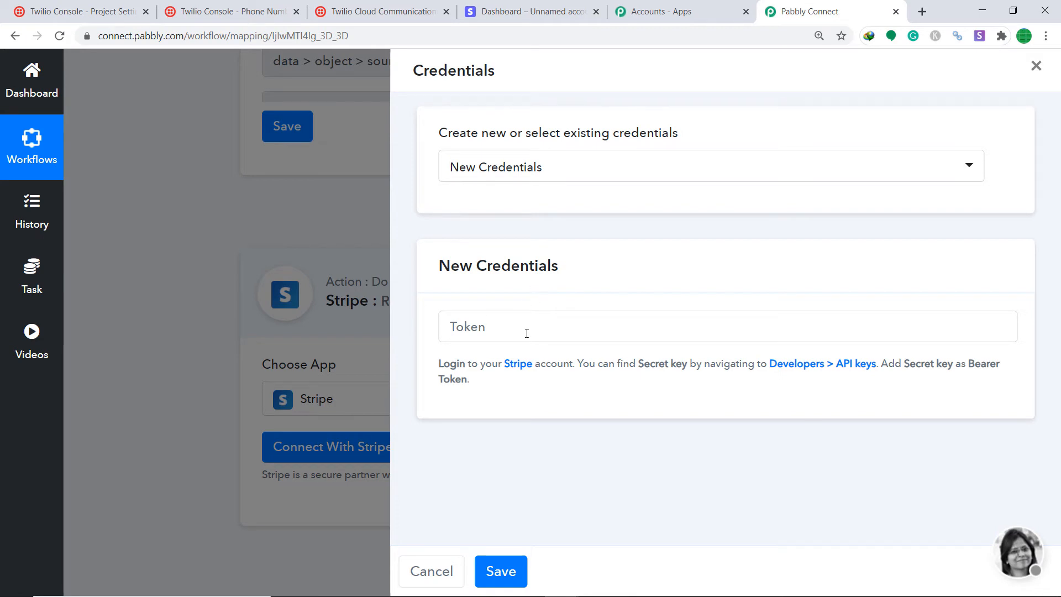
# Reveal and copy the test secret key from Stripe's Developers > API keys page.
pyautogui.click(492, 9)
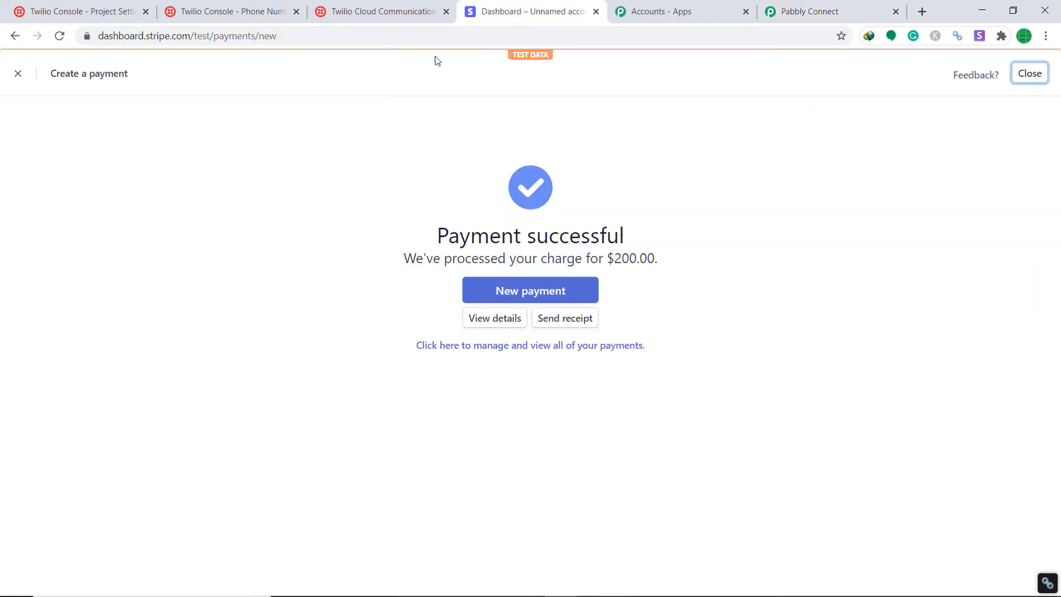
pyautogui.click(18, 73)
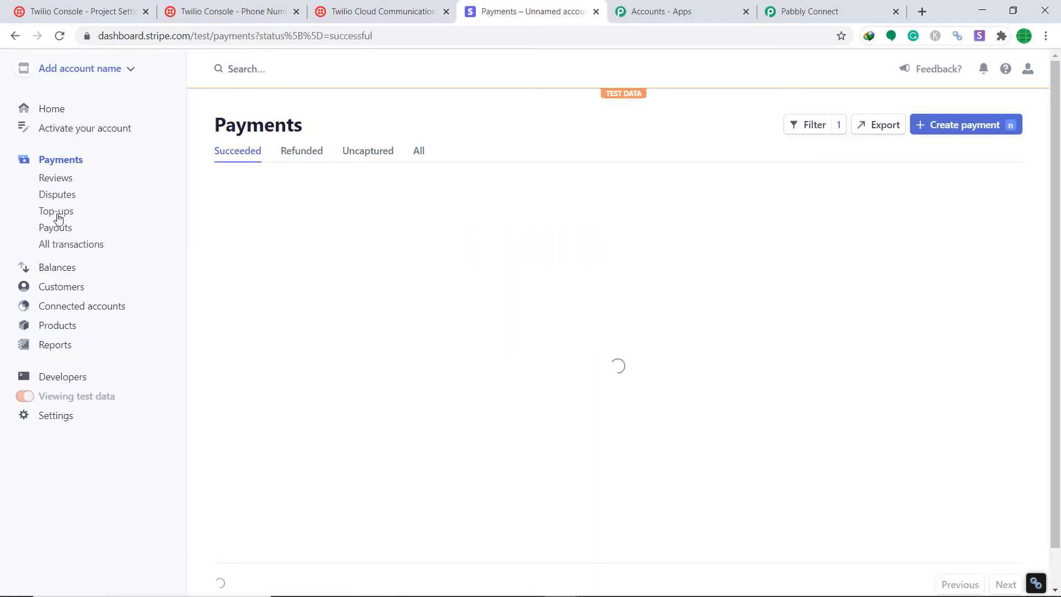
pyautogui.click(48, 381)
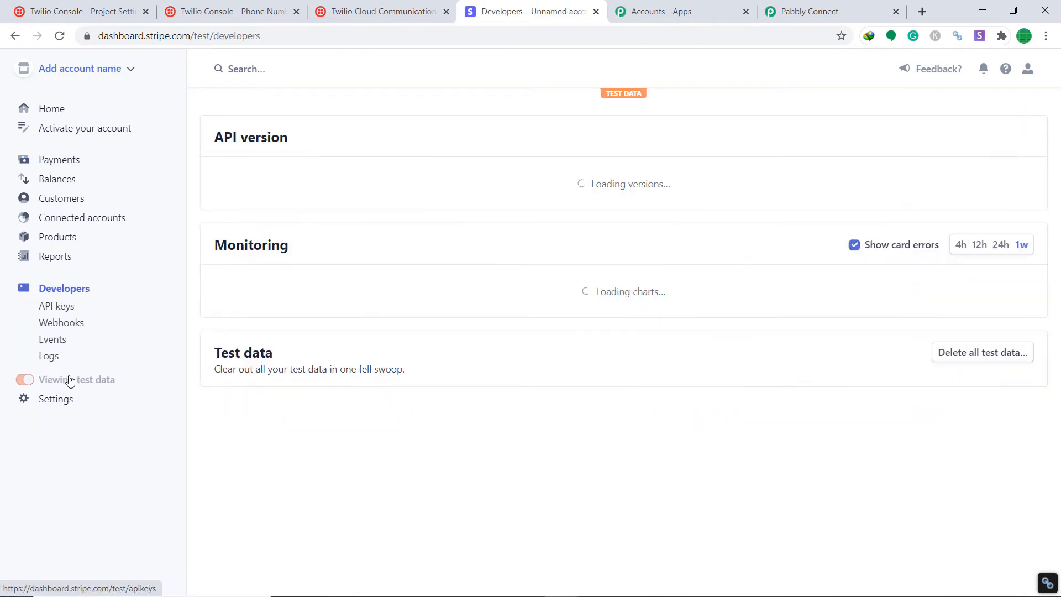
pyautogui.click(53, 311)
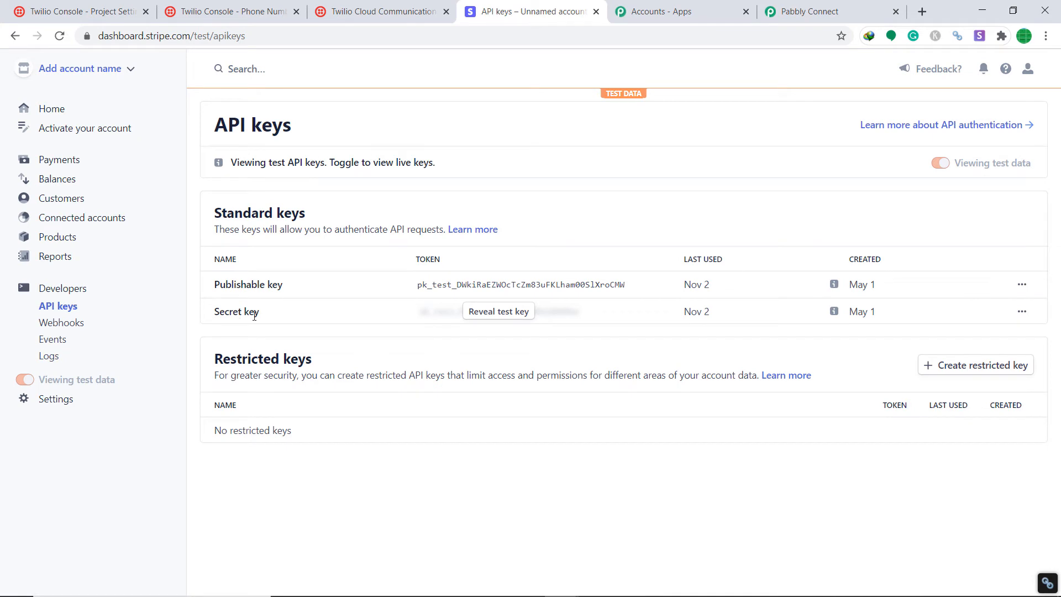
pyautogui.click(499, 313)
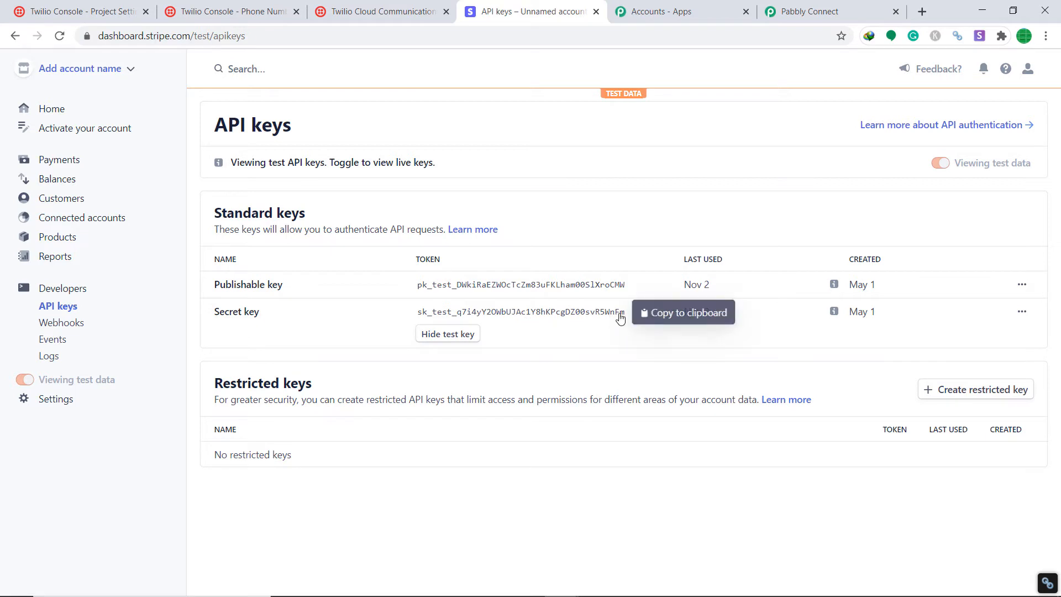
pyautogui.click(620, 317)
pyautogui.click(810, 11)
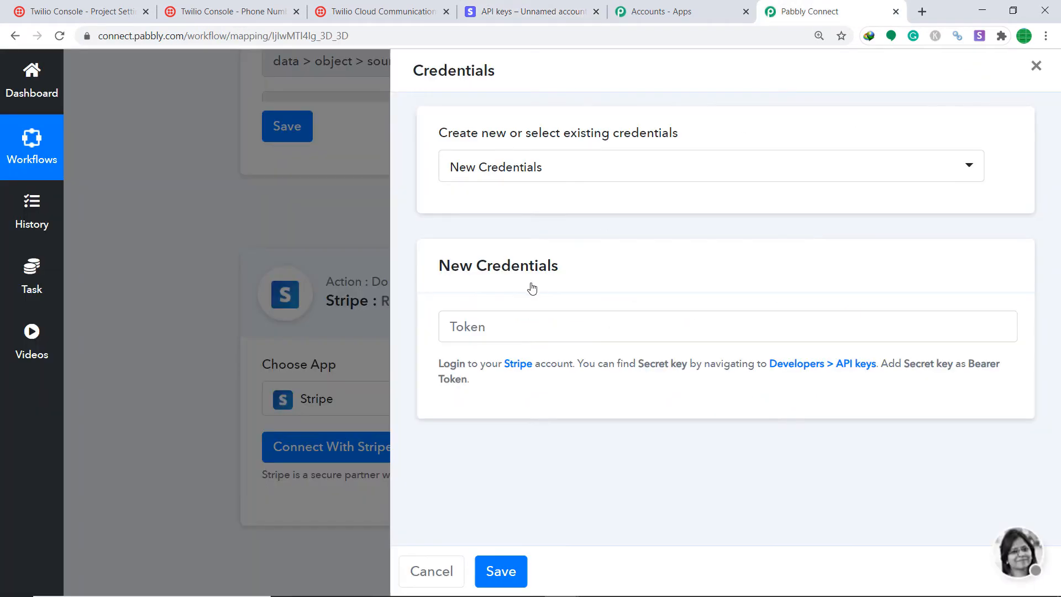
# Paste the Stripe test secret key as the Token and save the credentials.
pyautogui.rightClick(497, 320)
pyautogui.click(542, 426)
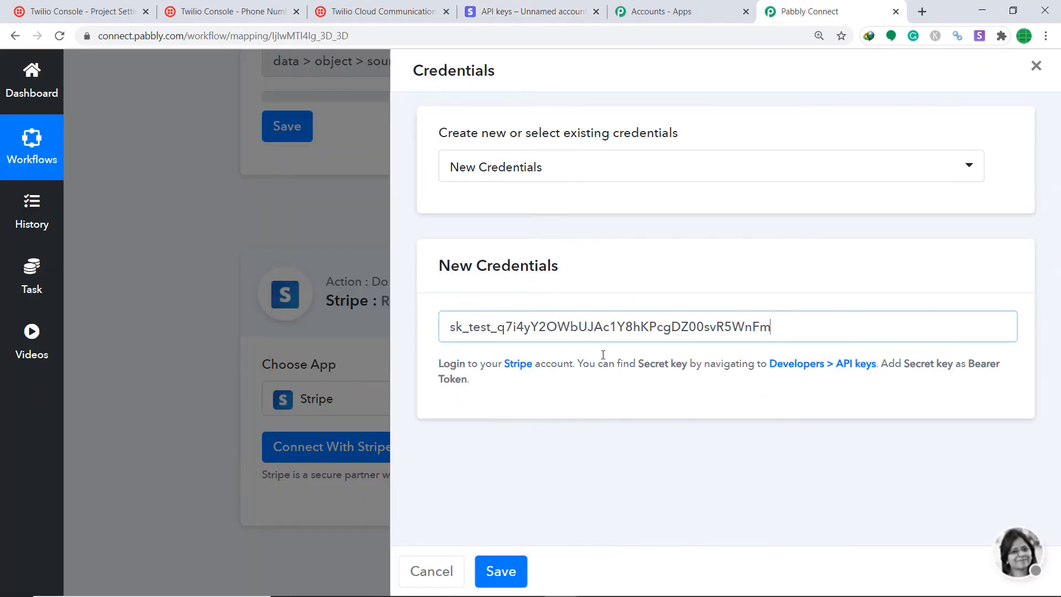
pyautogui.click(499, 571)
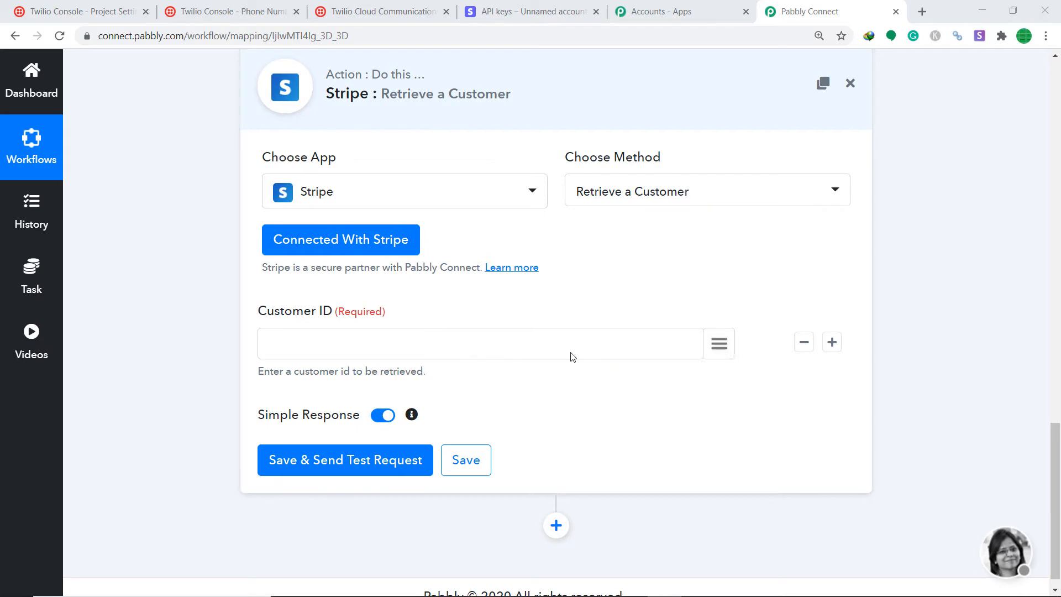
# Review the trigger's captured webhook response fields to find the customer value.
pyautogui.click(716, 353)
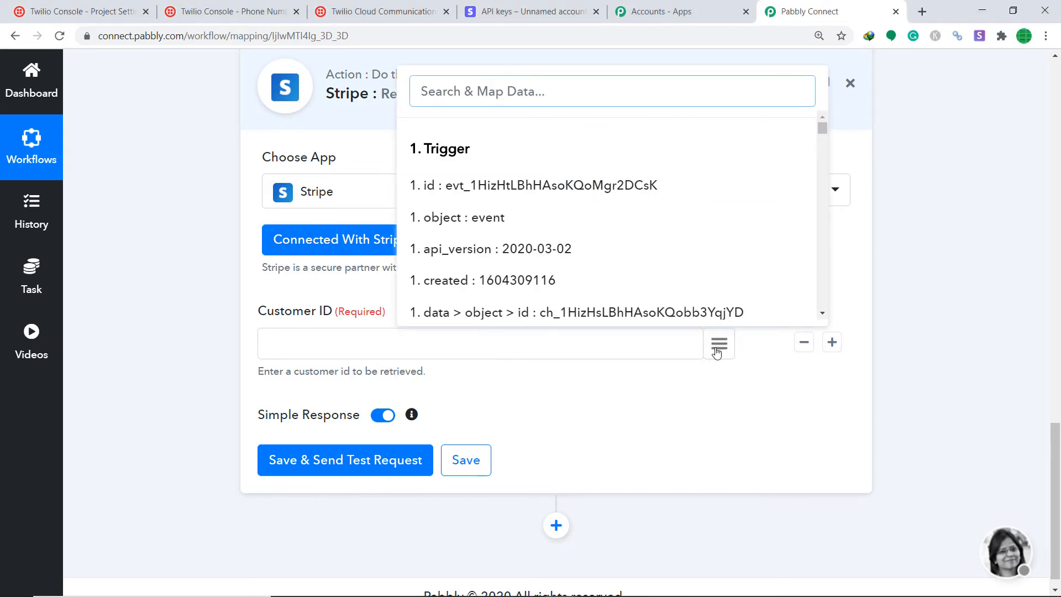
pyautogui.click(1059, 339)
pyautogui.scroll(5, 1060, 339)
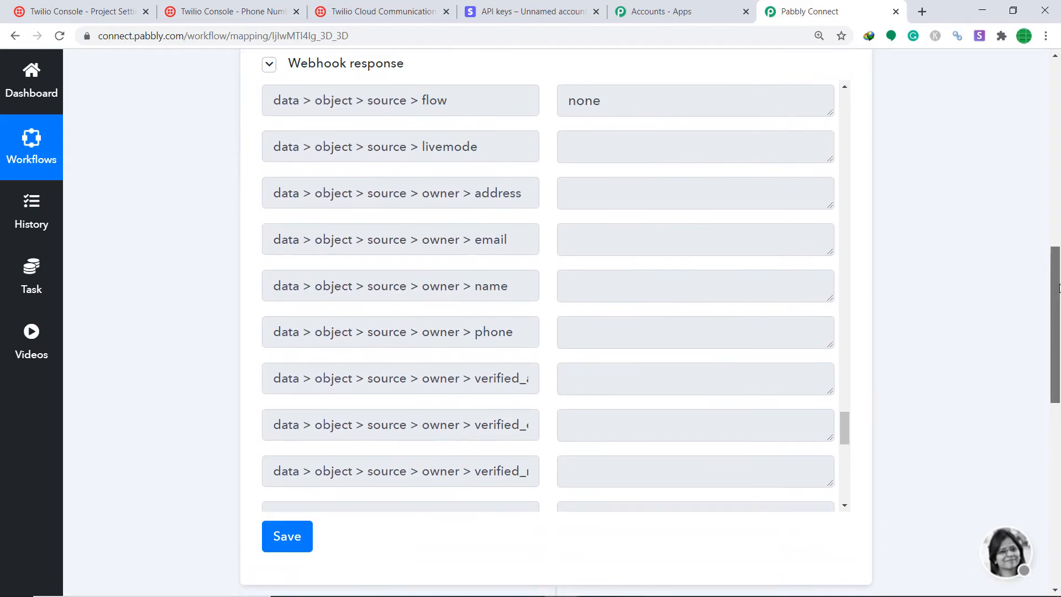
pyautogui.moveTo(852, 550); pyautogui.dragTo(846, 217)
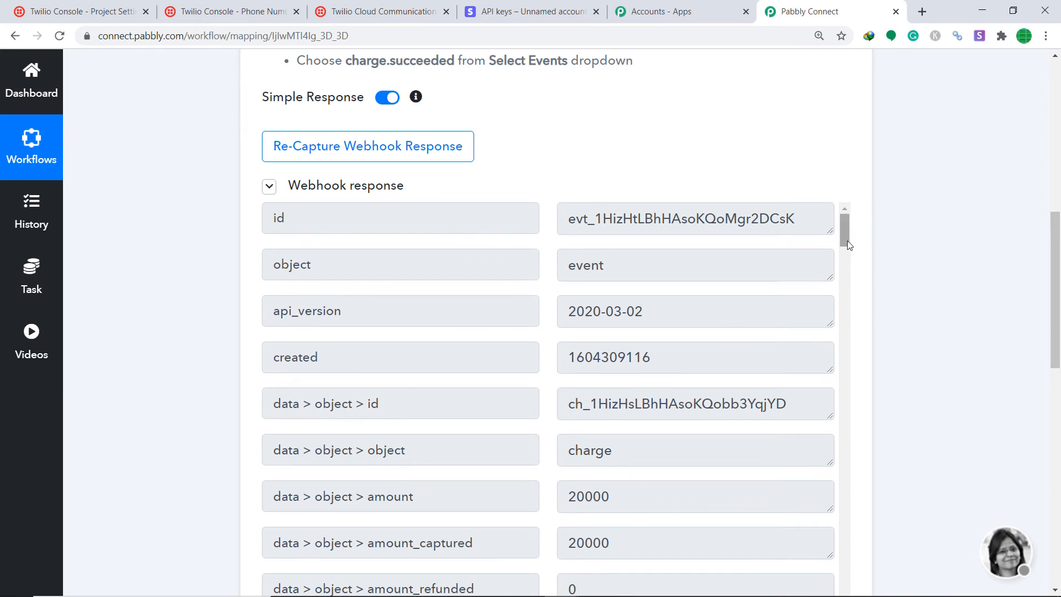
pyautogui.moveTo(848, 241); pyautogui.dragTo(852, 324)
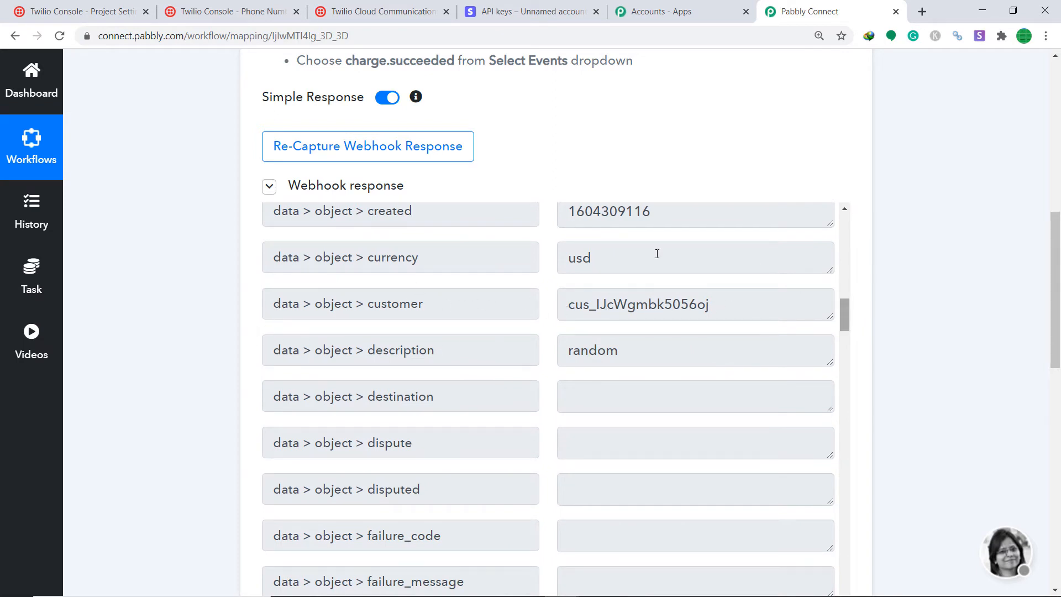
pyautogui.scroll(-14, 1060, 301)
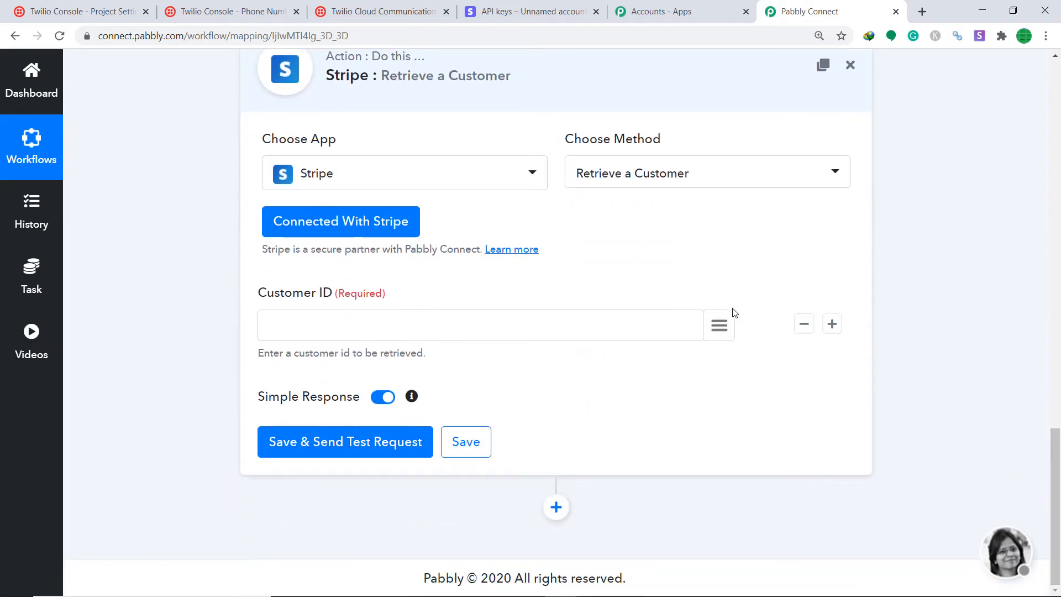
# Map data > object > customer into Customer ID and test, returning customer details with invoice prefix 55FBC5AB.
pyautogui.click(719, 326)
pyautogui.write('cust')
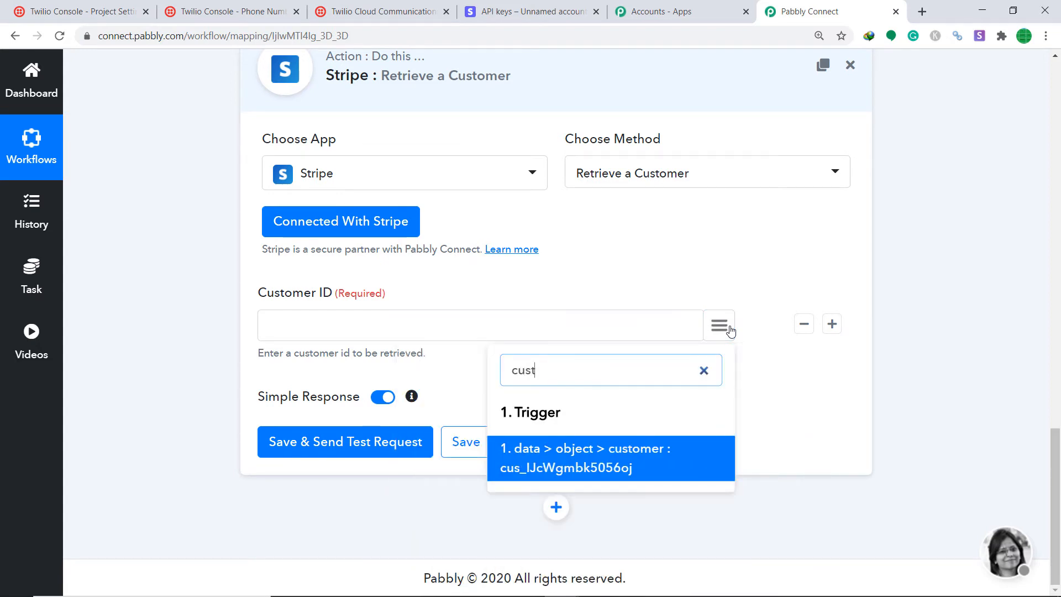
pyautogui.click(585, 447)
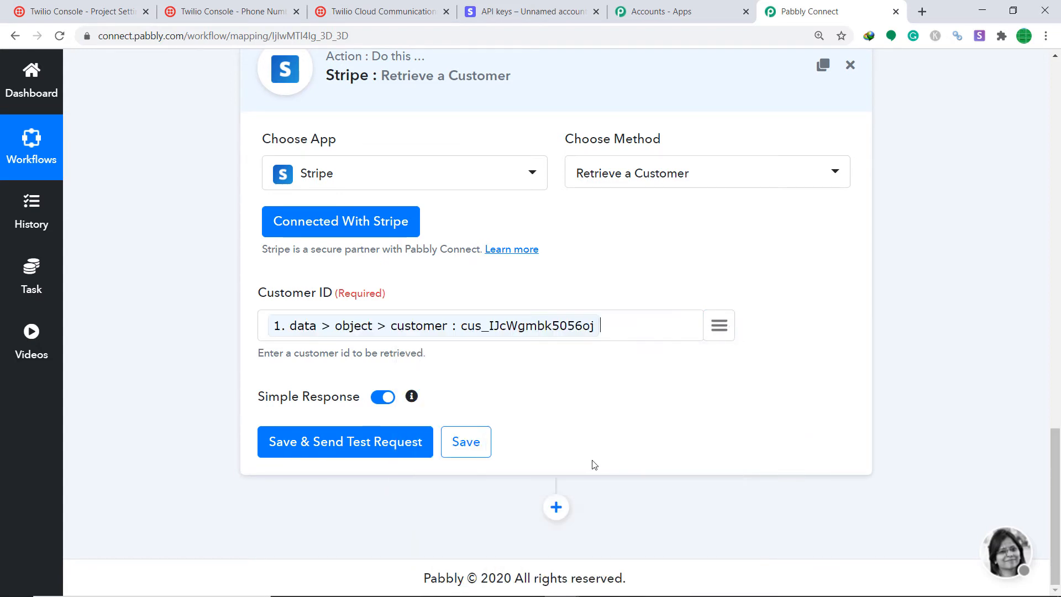
pyautogui.click(370, 445)
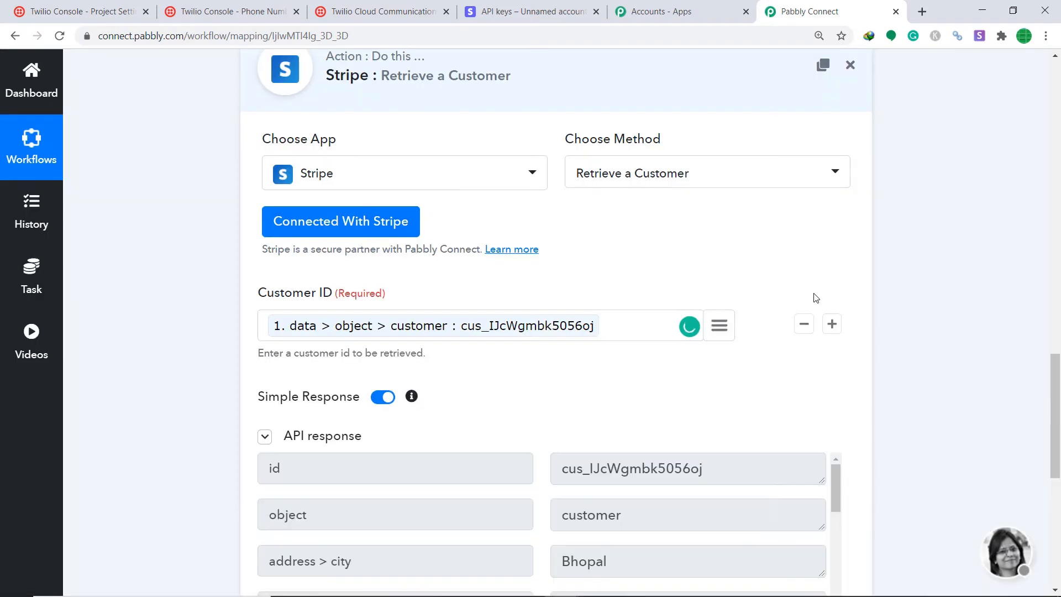
pyautogui.moveTo(1055, 409); pyautogui.dragTo(1056, 495)
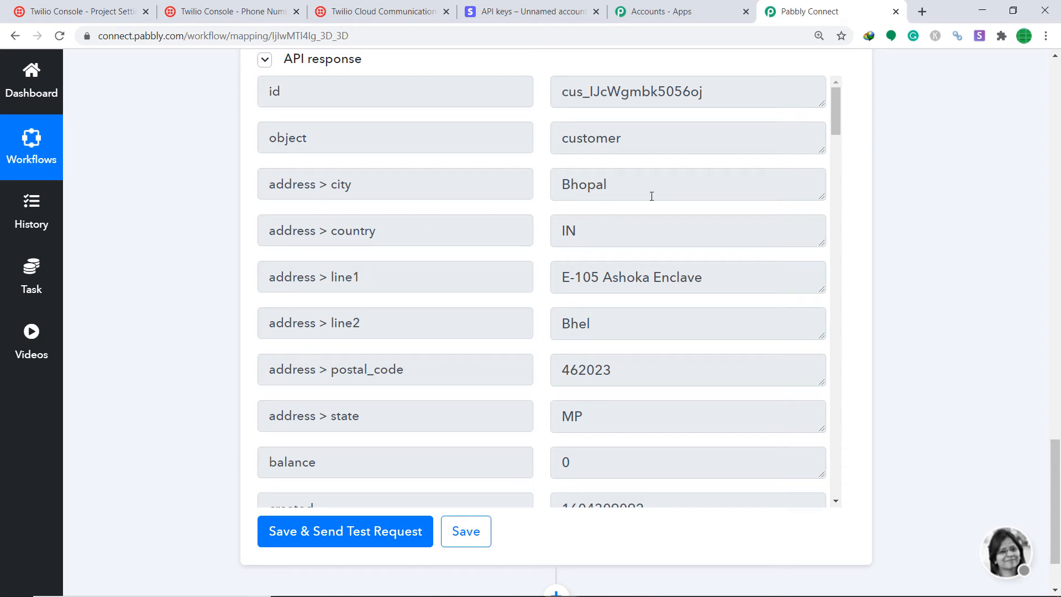
pyautogui.scroll(-6, 630, 251)
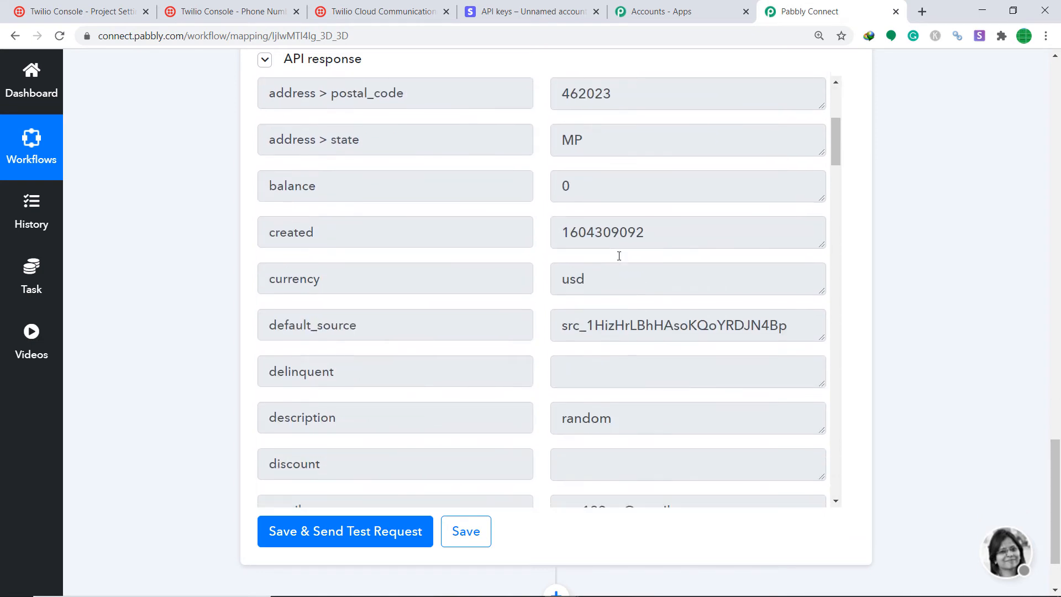
pyautogui.scroll(-9, 619, 256)
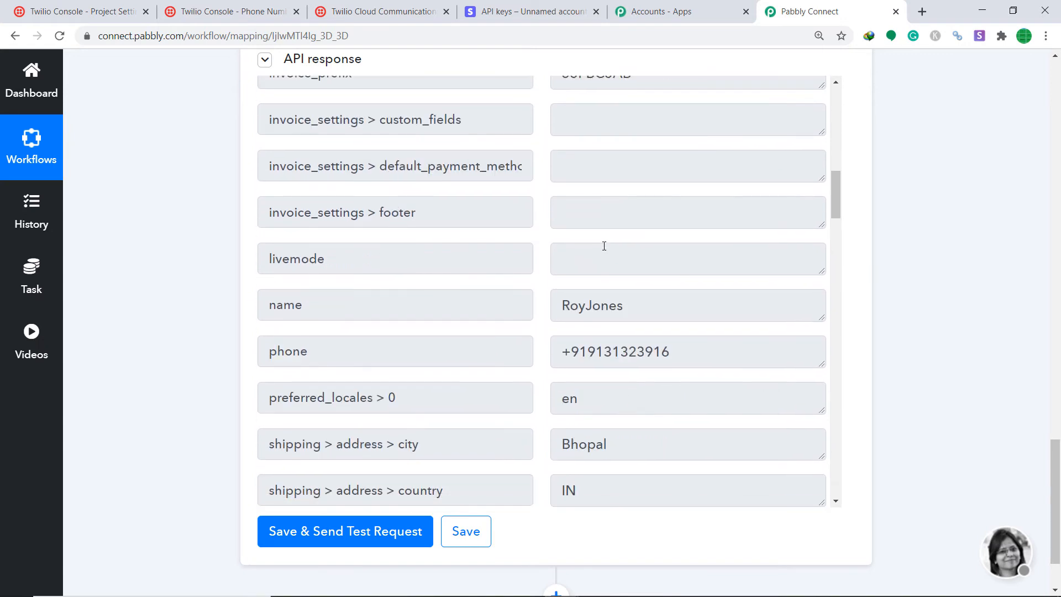
pyautogui.scroll(-3, 604, 246)
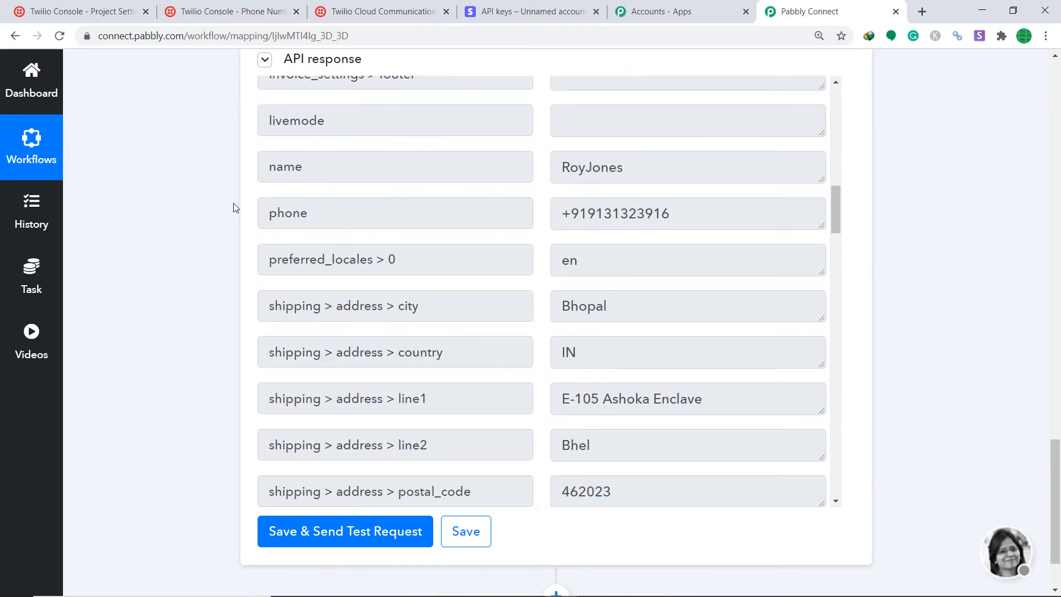
pyautogui.scroll(-1, 598, 245)
pyautogui.scroll(8, 598, 245)
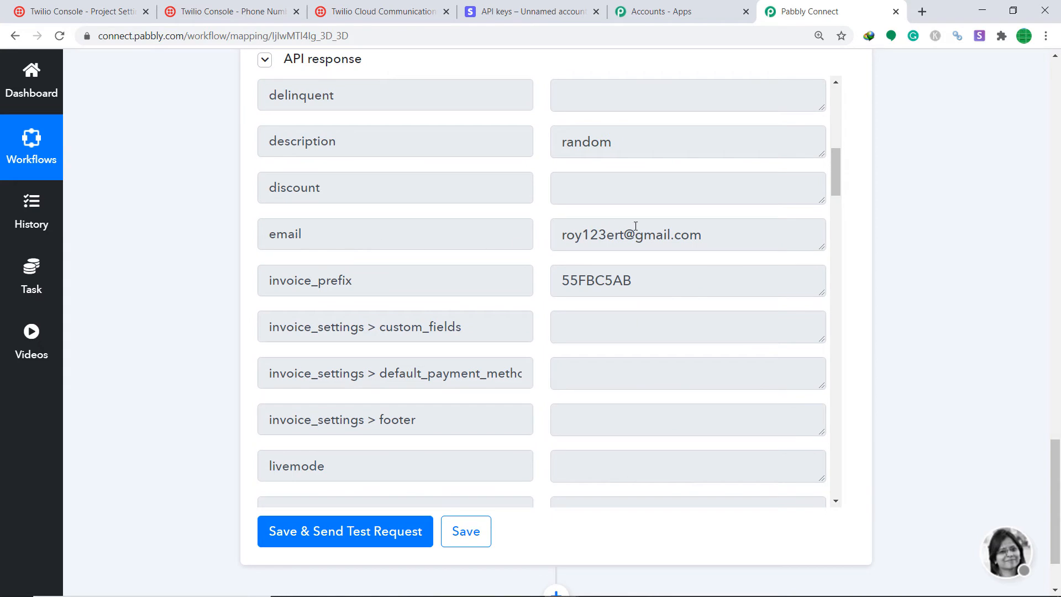
pyautogui.scroll(-2, 1041, 296)
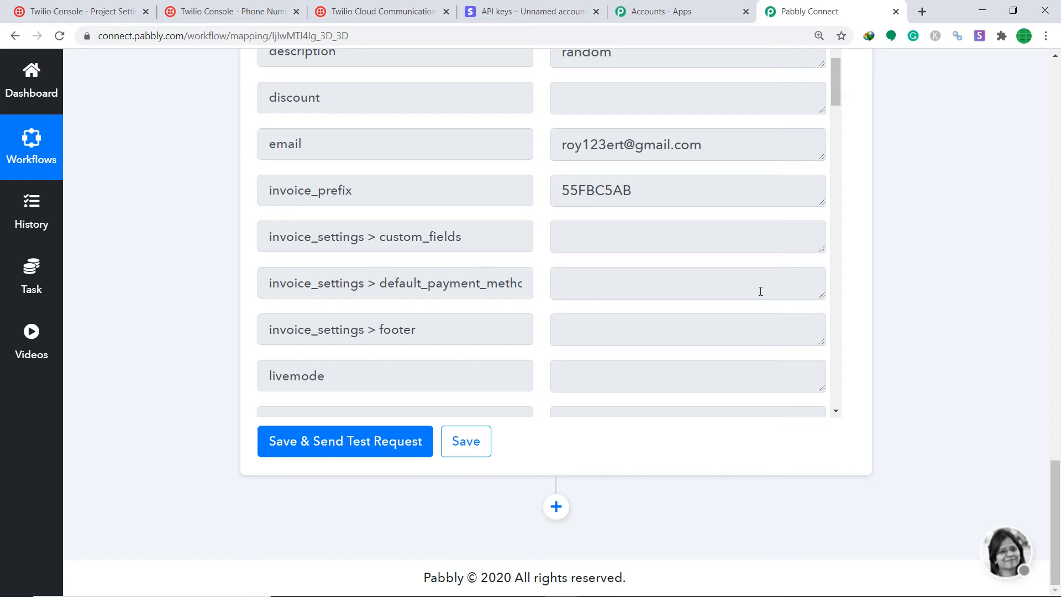
# Add a Twilio Send SMS Message step after Retrieve a Customer and begin connecting a Twilio account.
pyautogui.click(558, 512)
pyautogui.scroll(-2, 1050, 486)
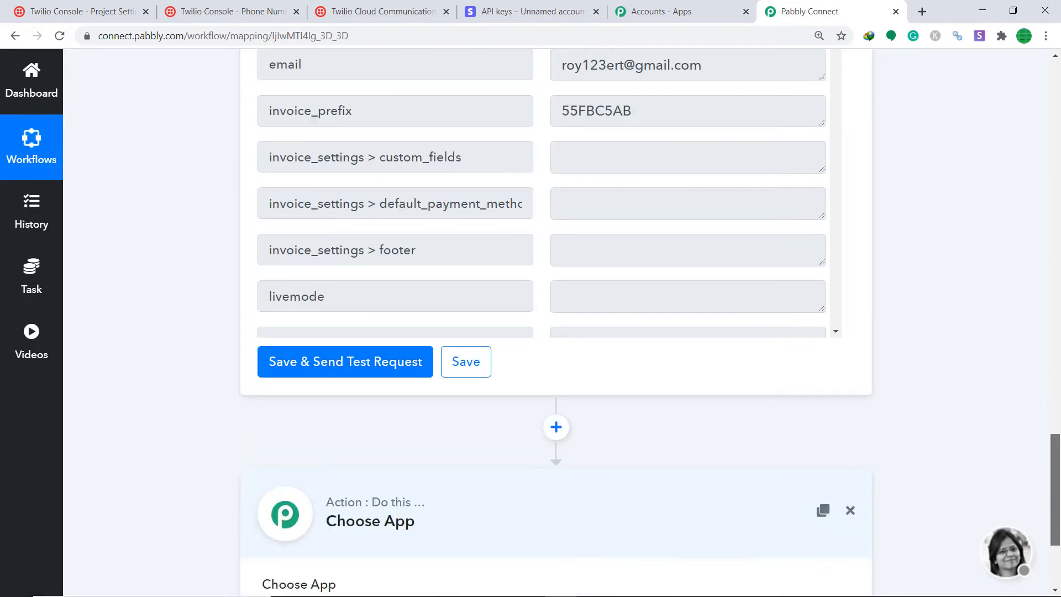
pyautogui.scroll(-3, 1059, 553)
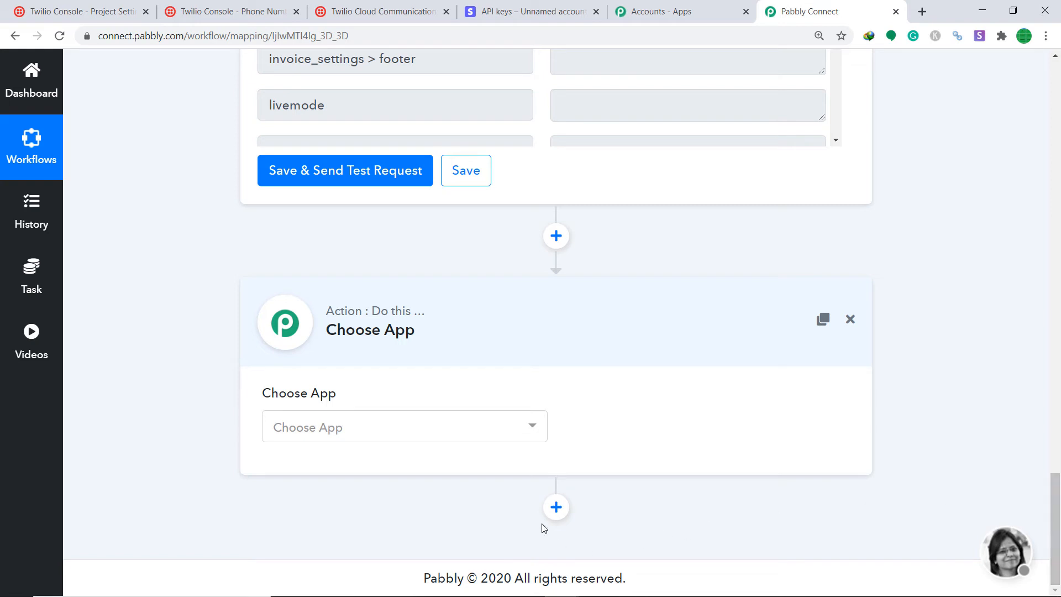
pyautogui.click(497, 436)
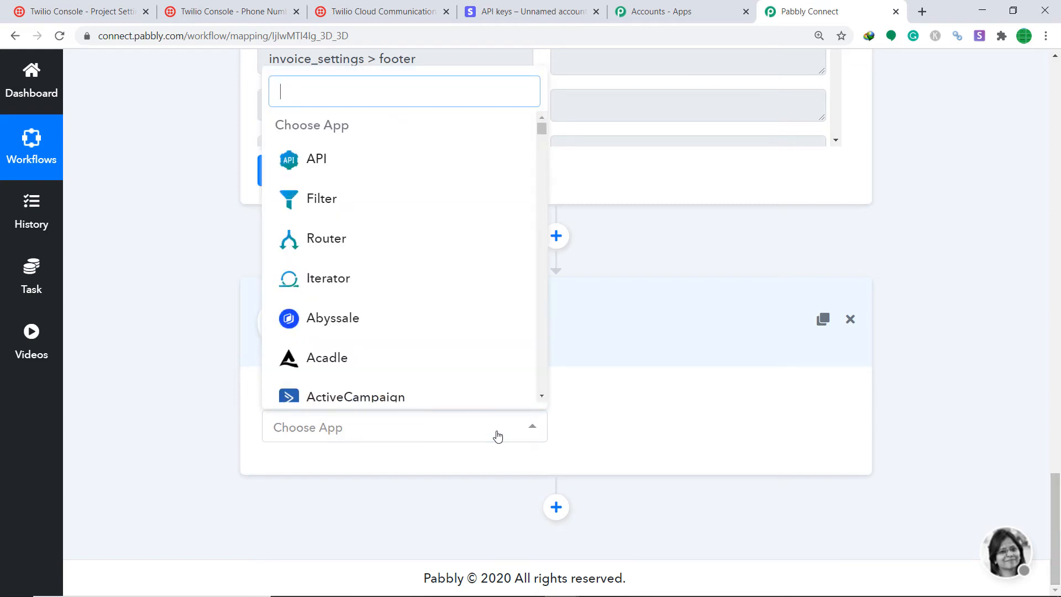
pyautogui.write('twil')
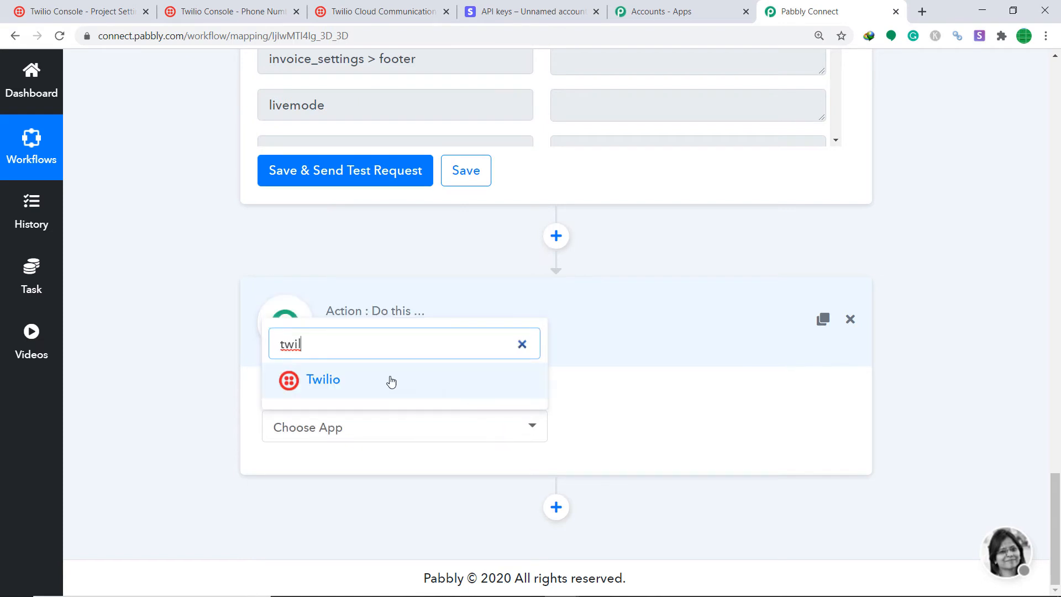
pyautogui.click(391, 379)
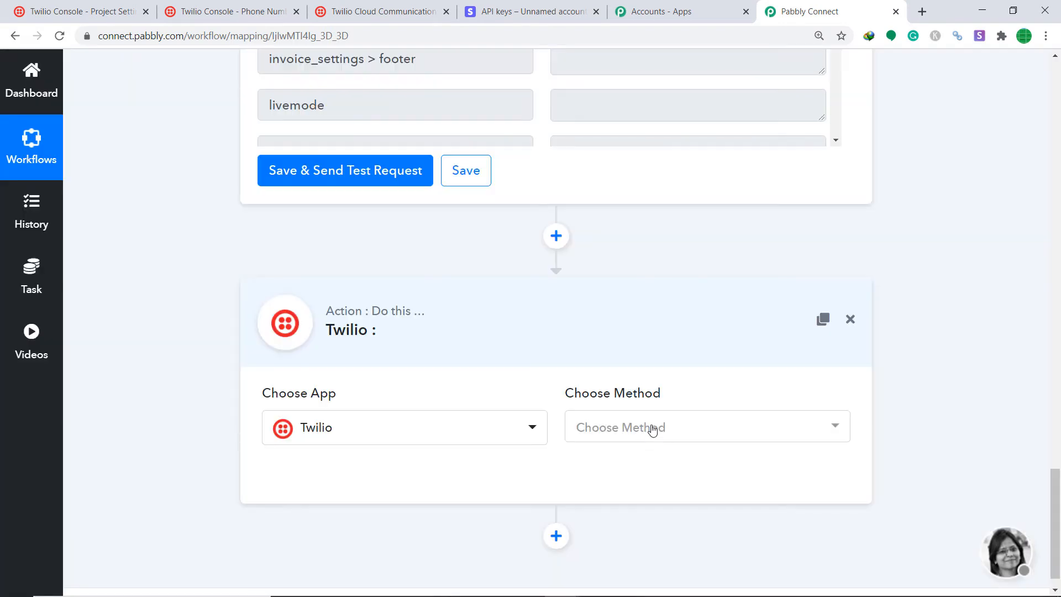
pyautogui.click(652, 430)
pyautogui.click(630, 535)
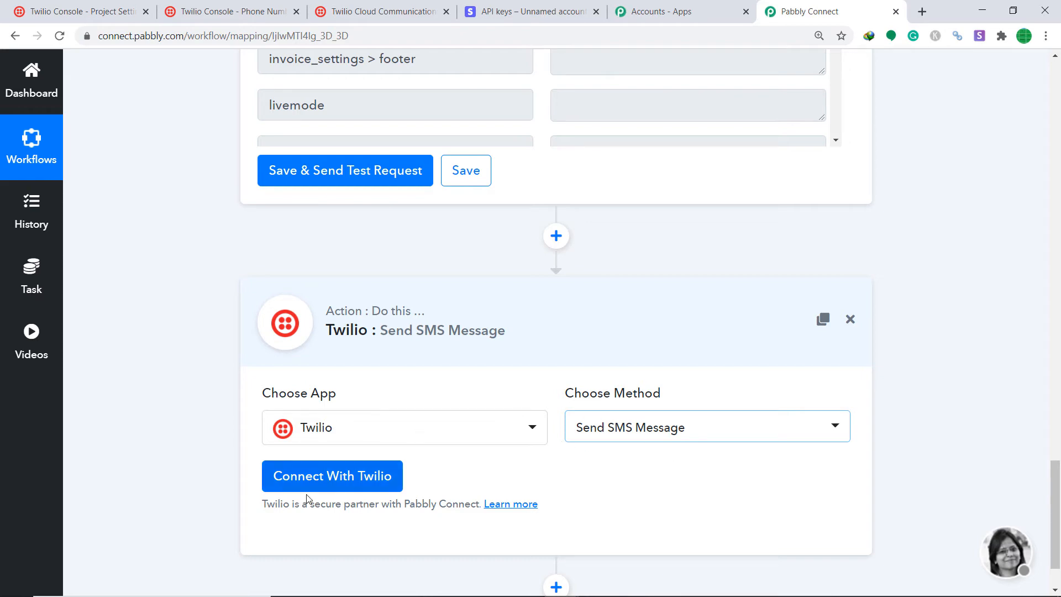
pyautogui.click(332, 480)
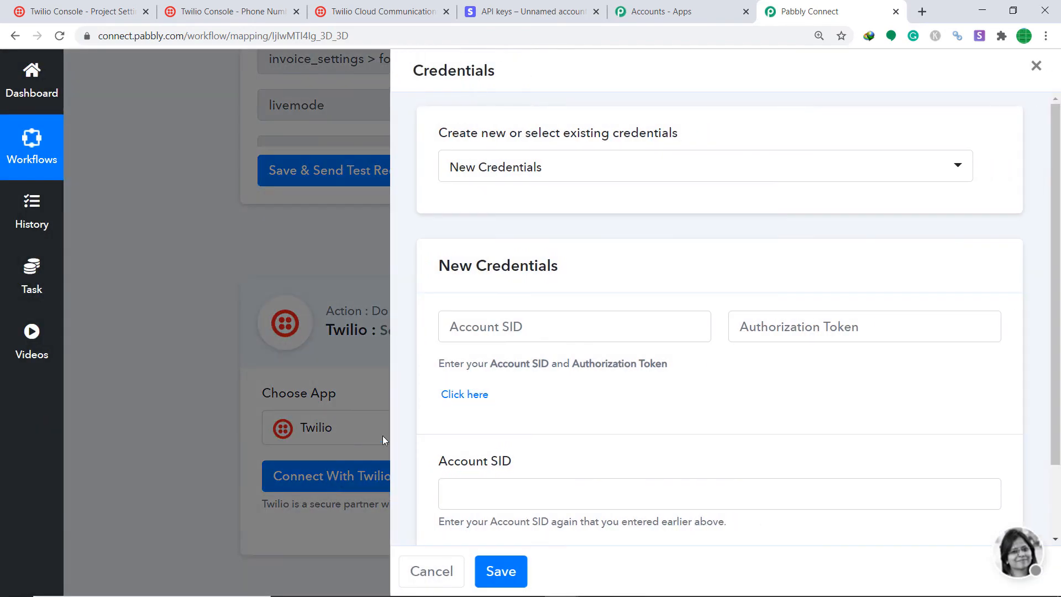
pyautogui.scroll(-2, 520, 315)
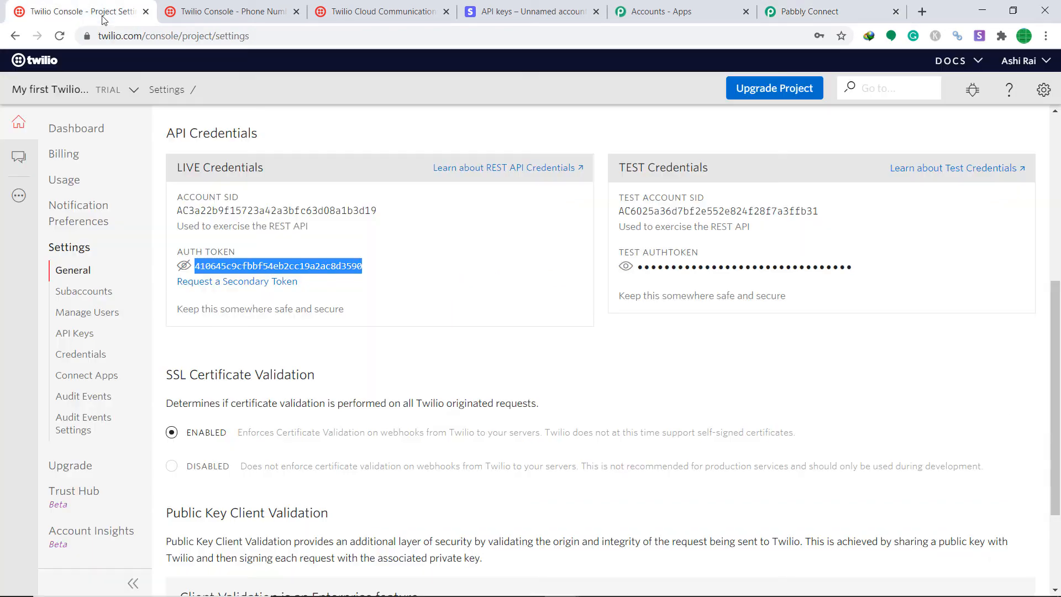
# Go to the Twilio project's General Settings and re-authenticate with the account password.
pyautogui.click(104, 16)
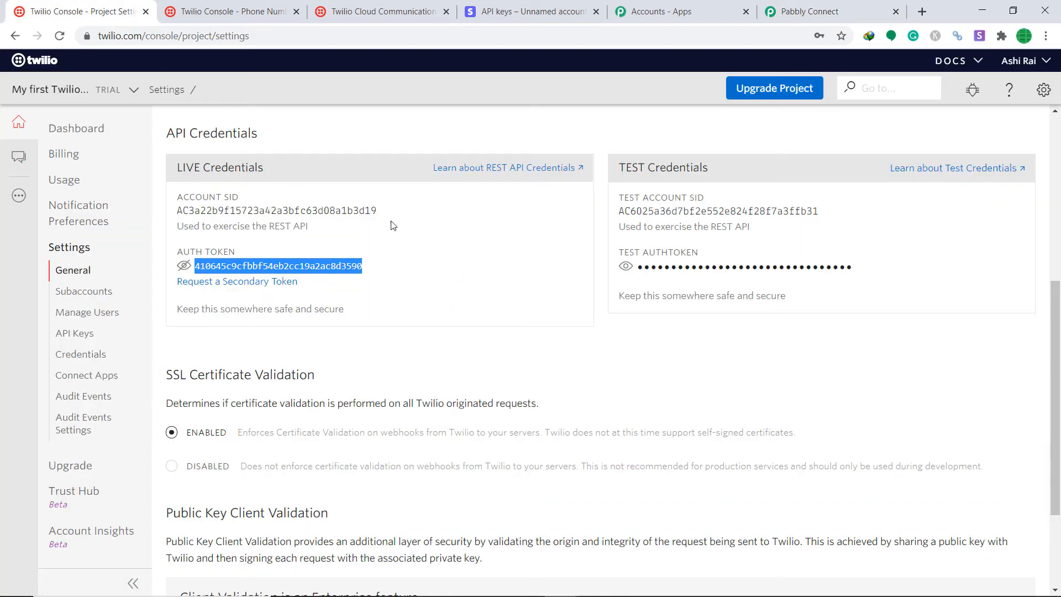
pyautogui.click(1045, 91)
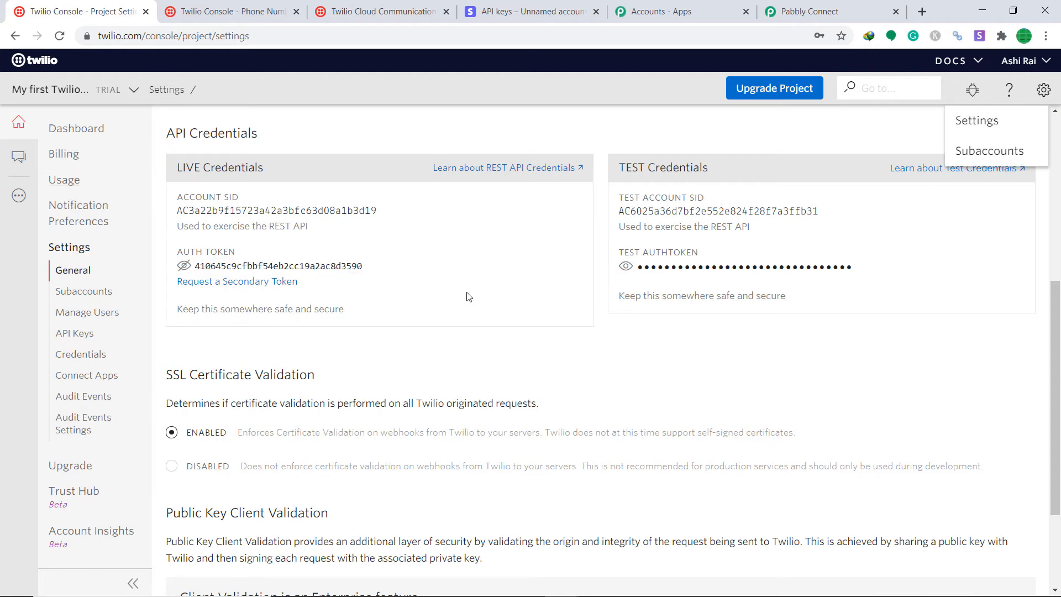
pyautogui.click(968, 123)
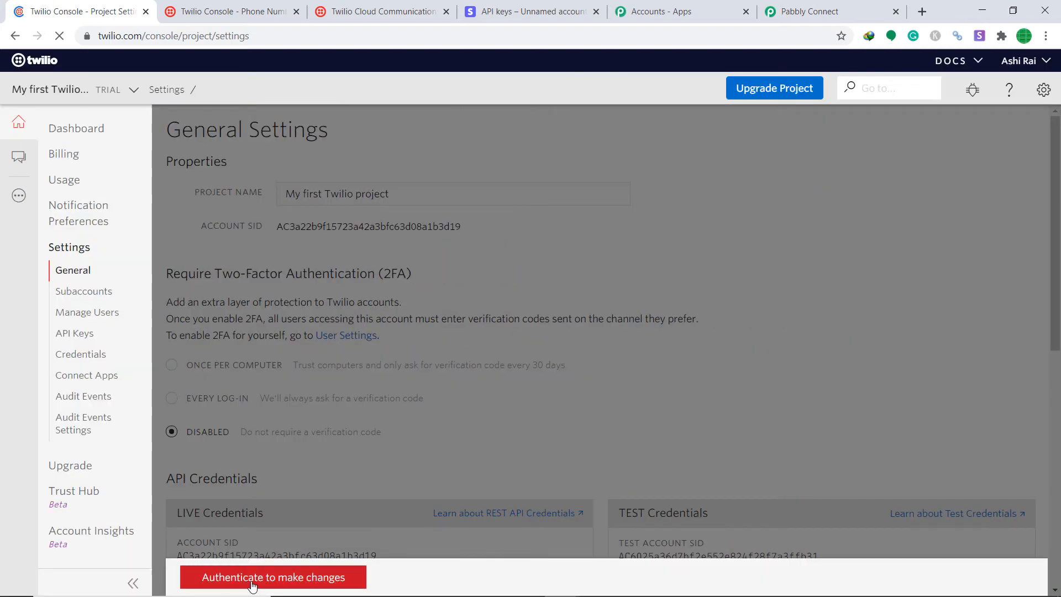
pyautogui.click(253, 578)
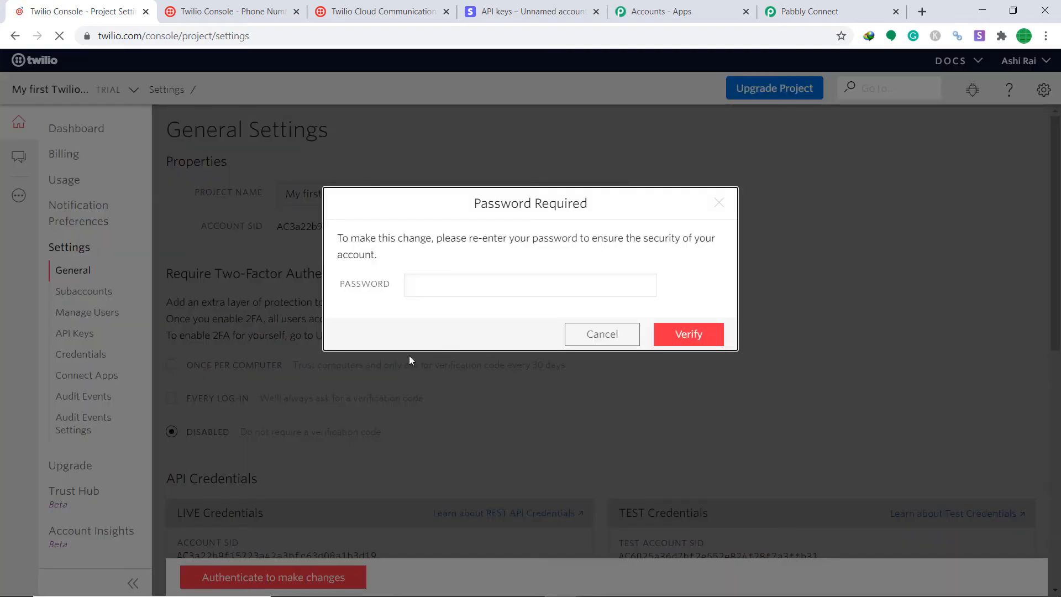
pyautogui.click(429, 293)
pyautogui.write('•')
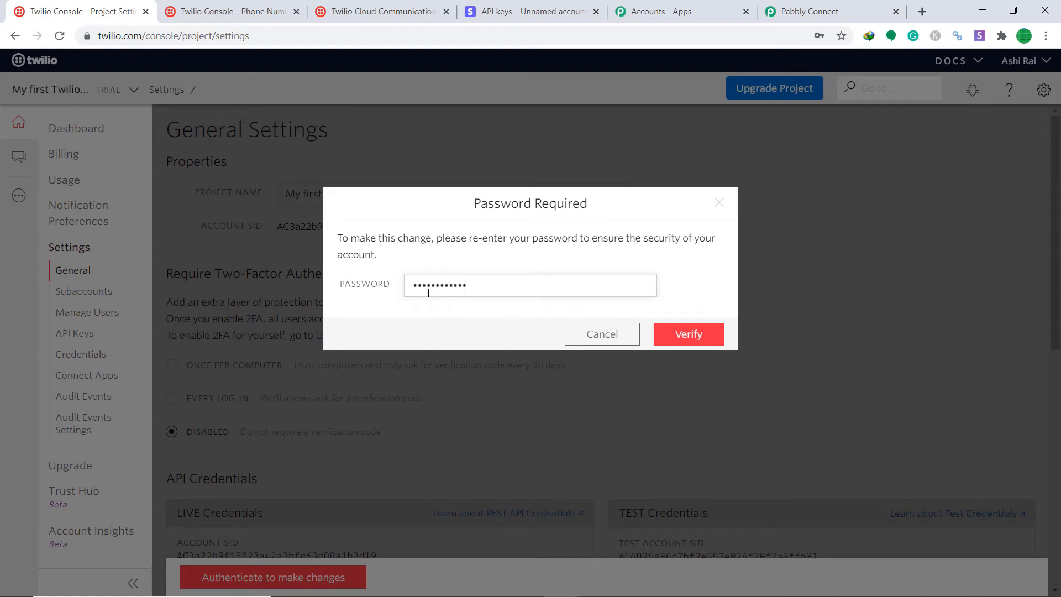
pyautogui.press('Return')
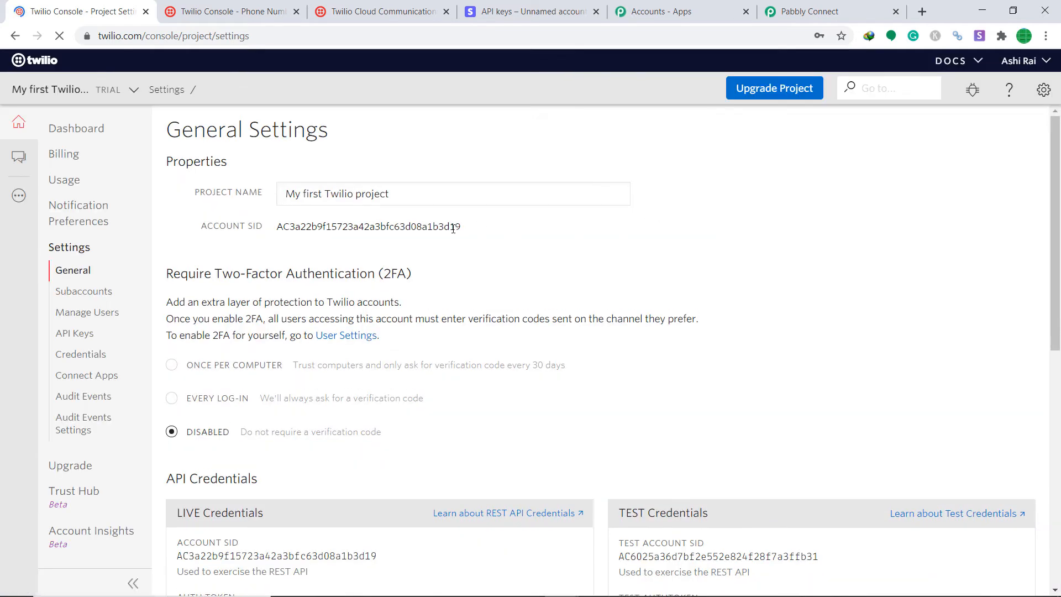
# Copy the project's Account SID and return to Pabbly Connect.
pyautogui.moveTo(471, 230); pyautogui.dragTo(271, 229)
pyautogui.rightClick(274, 230)
pyautogui.click(300, 237)
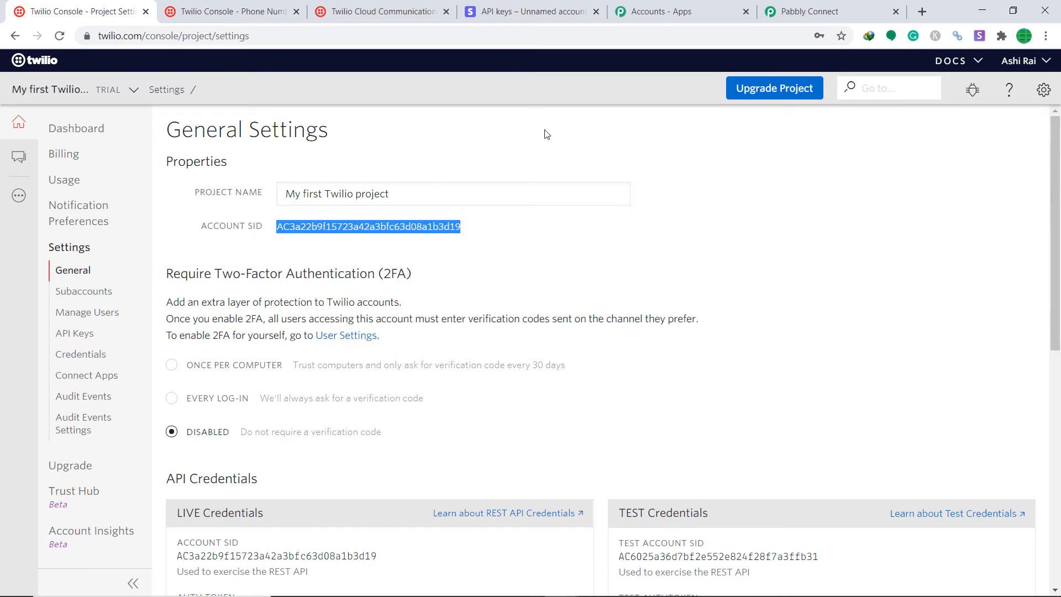
pyautogui.click(798, 8)
# Paste the Account SID into the credentials, then reveal and copy Twilio's live auth token.
pyautogui.rightClick(503, 239)
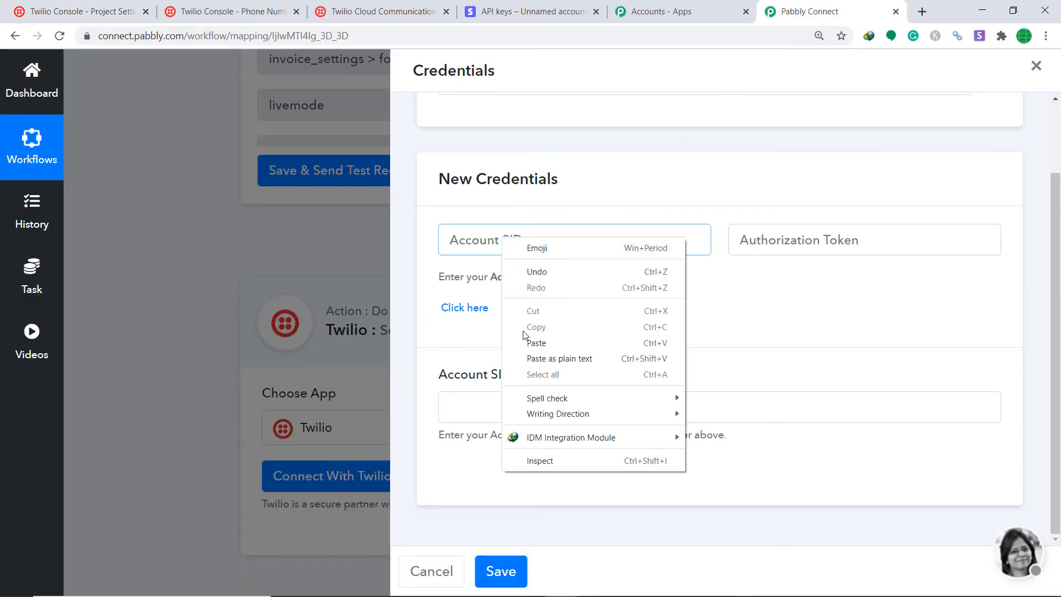
pyautogui.click(528, 340)
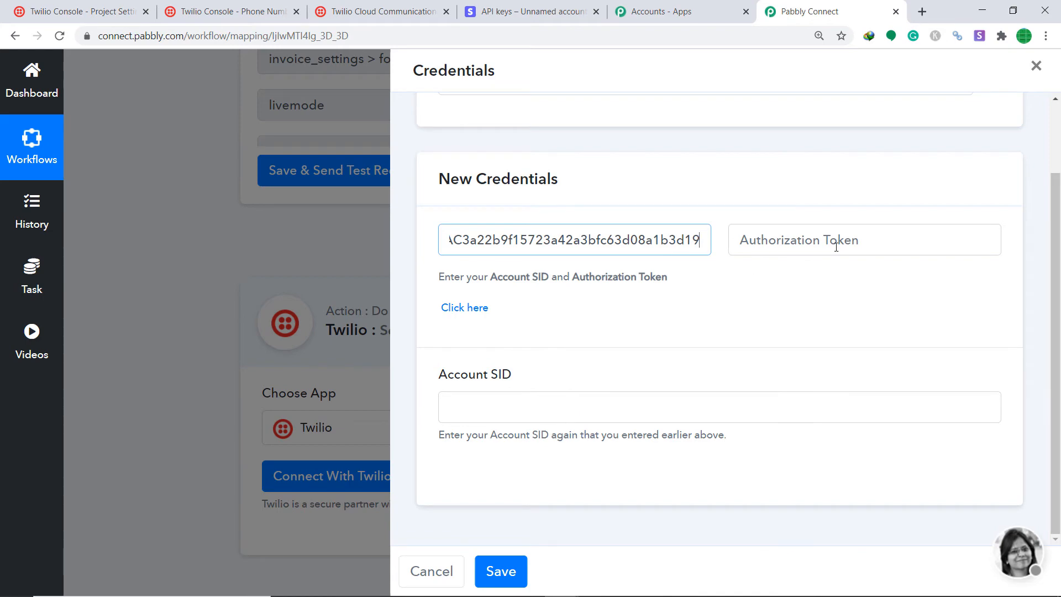
pyautogui.click(132, 7)
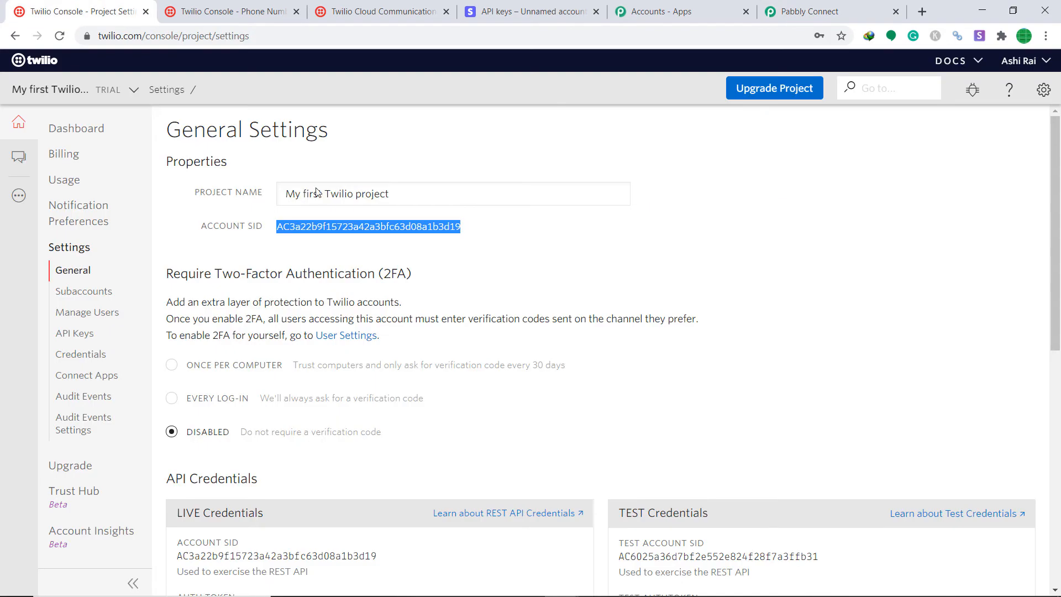
pyautogui.scroll(-5, 408, 243)
pyautogui.scroll(1, 407, 244)
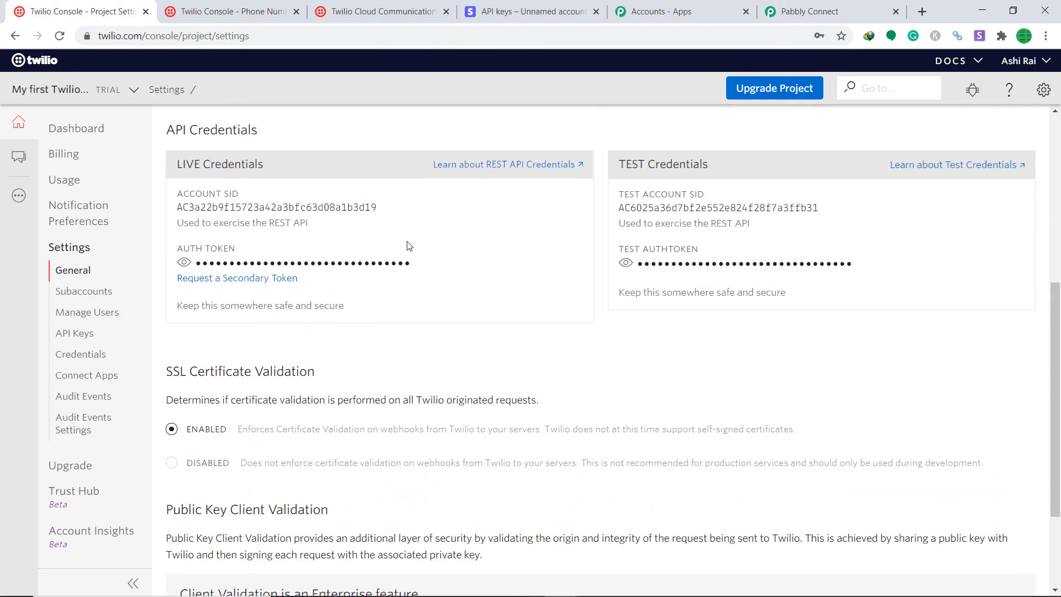
pyautogui.click(184, 268)
pyautogui.moveTo(389, 271); pyautogui.dragTo(192, 268)
pyautogui.rightClick(209, 269)
pyautogui.click(220, 279)
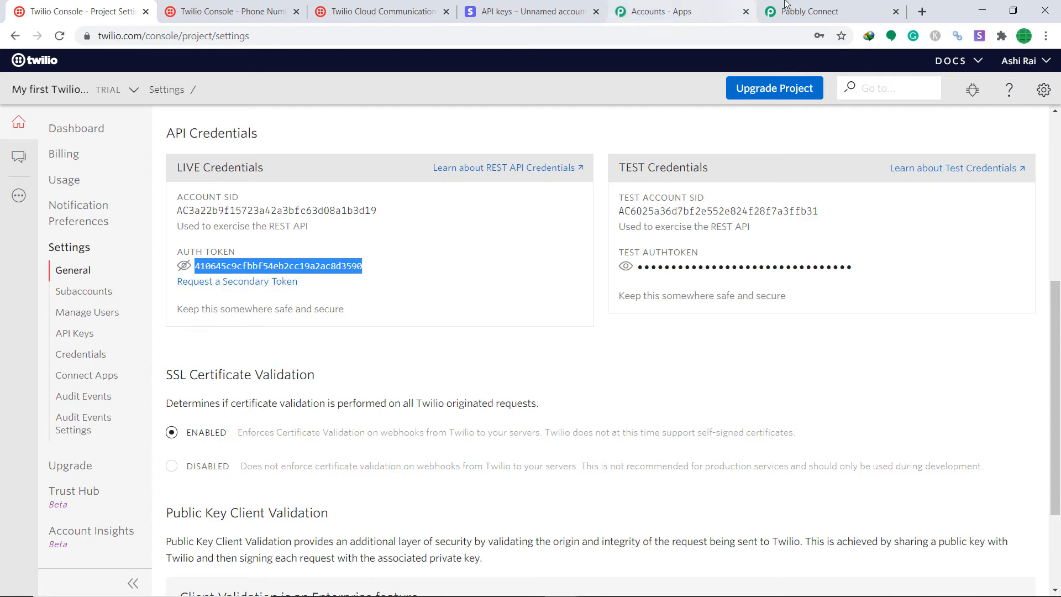
# Paste the auth token into Authorization Token, repeat the Account SID below, and save.
pyautogui.click(811, 12)
pyautogui.rightClick(751, 245)
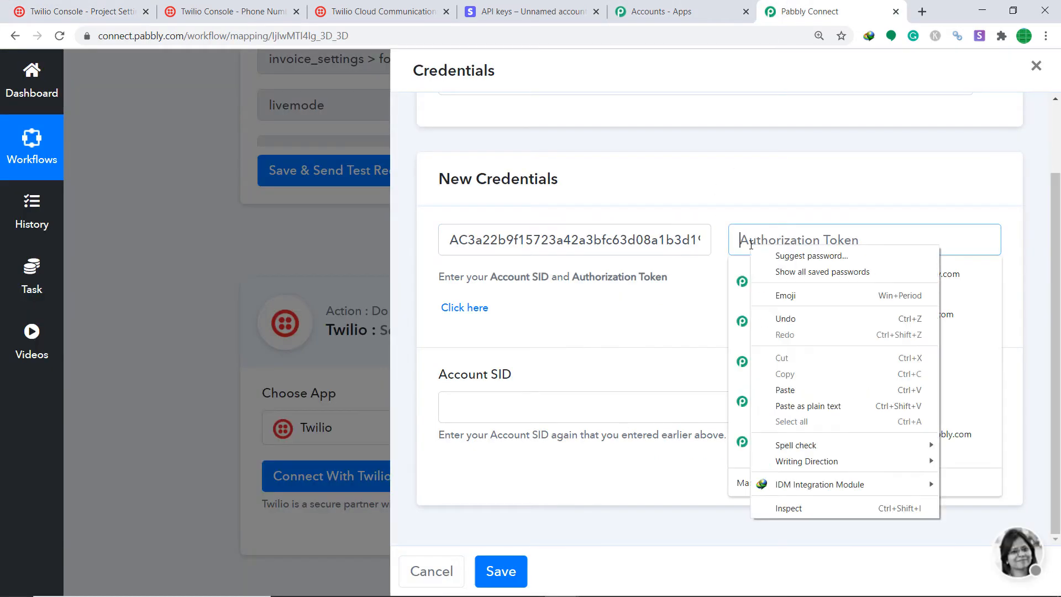
pyautogui.click(791, 389)
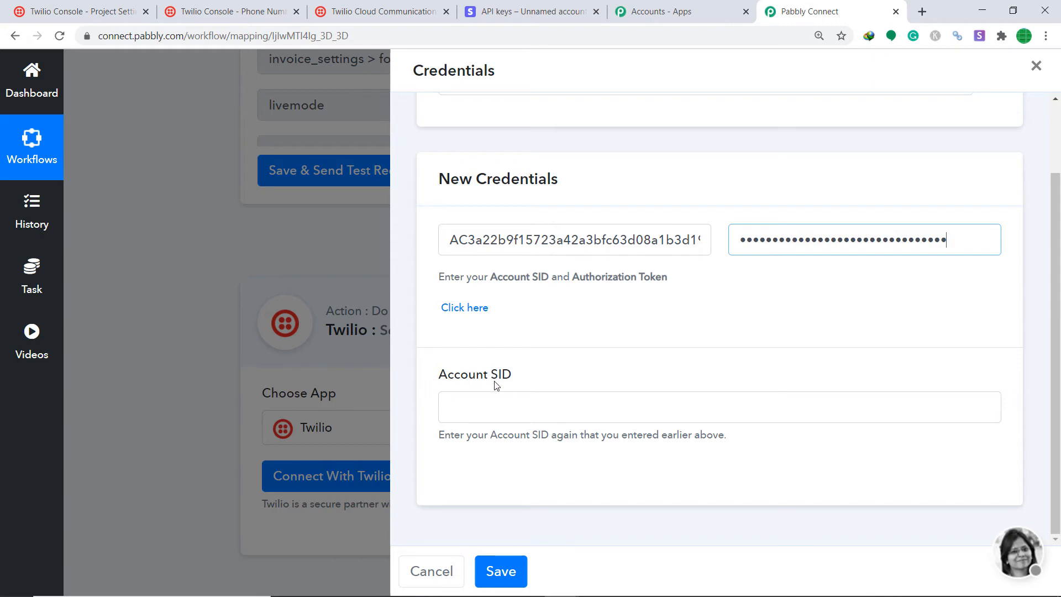
pyautogui.moveTo(445, 239); pyautogui.dragTo(670, 241)
pyautogui.rightClick(670, 241)
pyautogui.click(698, 292)
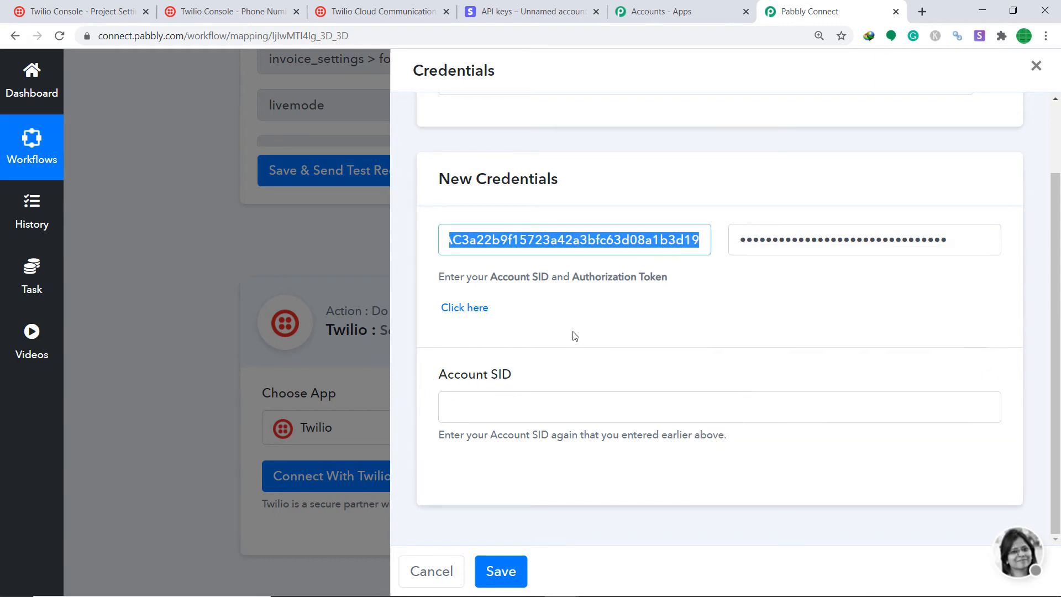
pyautogui.rightClick(498, 409)
pyautogui.click(533, 282)
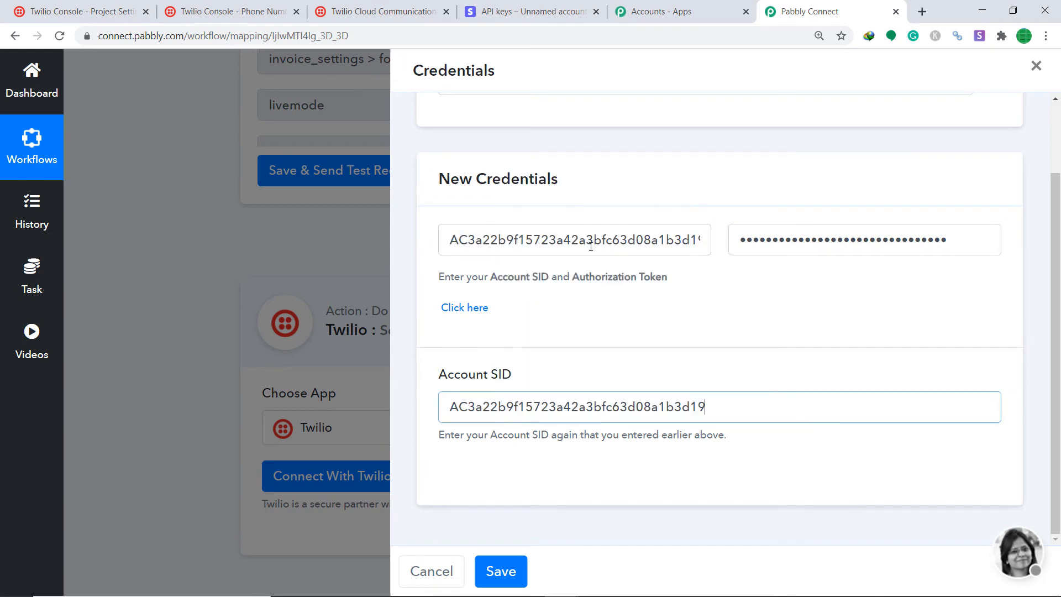
pyautogui.click(503, 573)
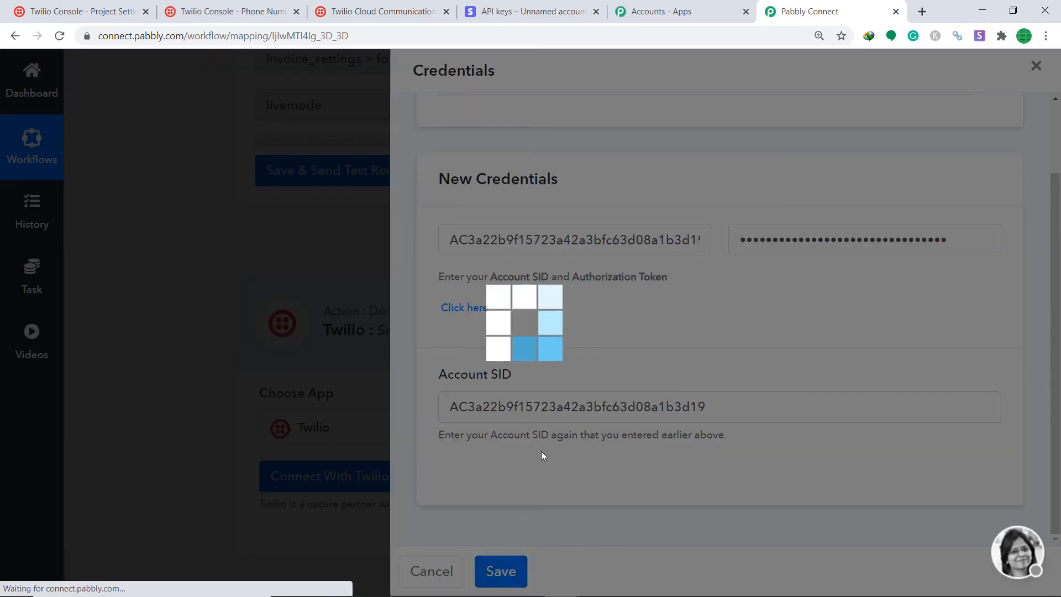
# Start the SMS body with 'Hi there mr/ms' followed by the mapped 2. name field.
pyautogui.scroll(-6, 856, 355)
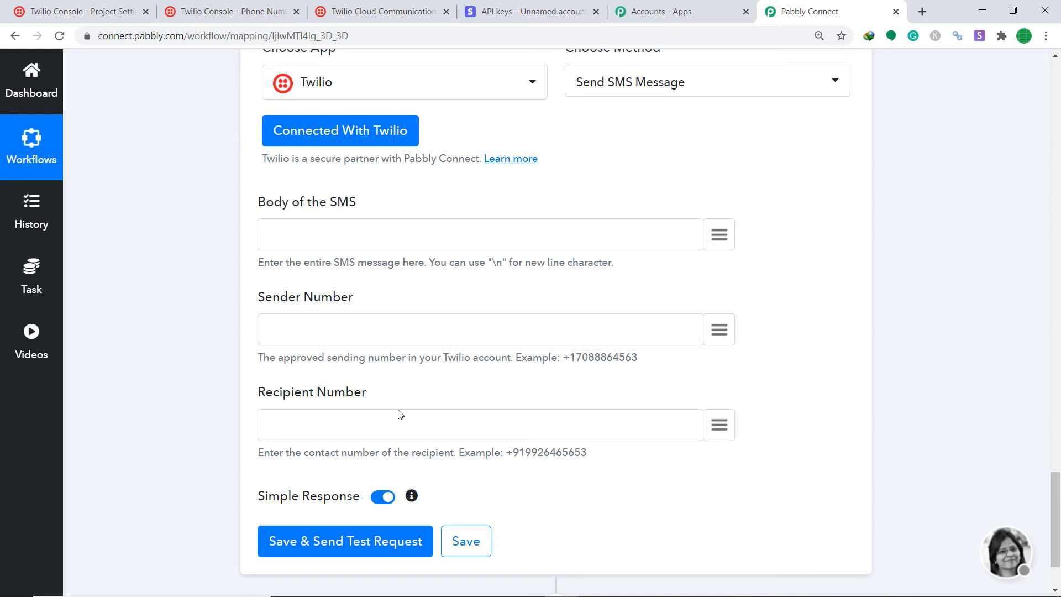
pyautogui.scroll(1, 335, 285)
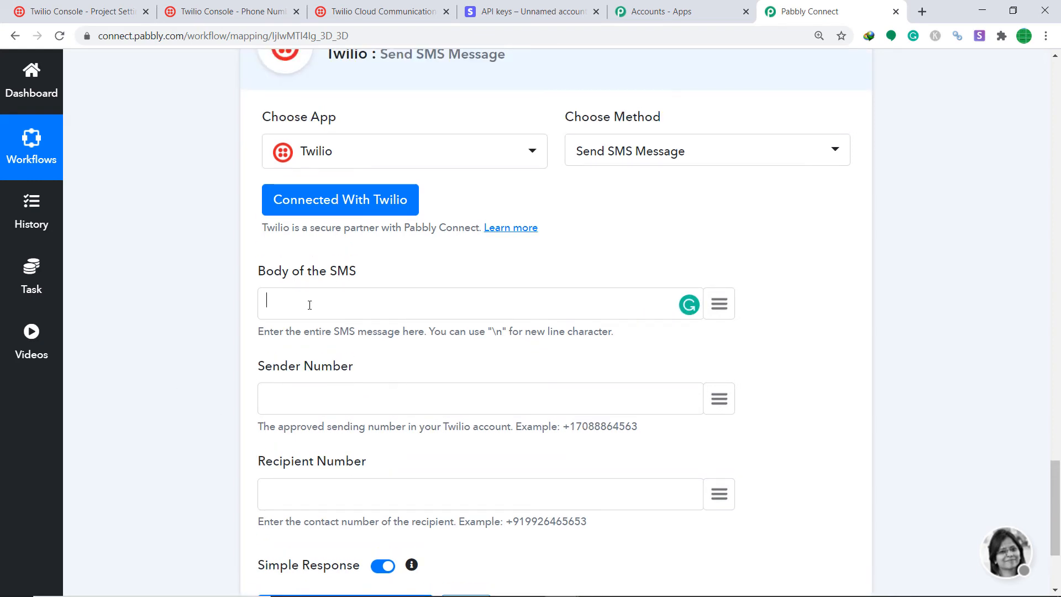
pyautogui.write('Hi there mr/ms')
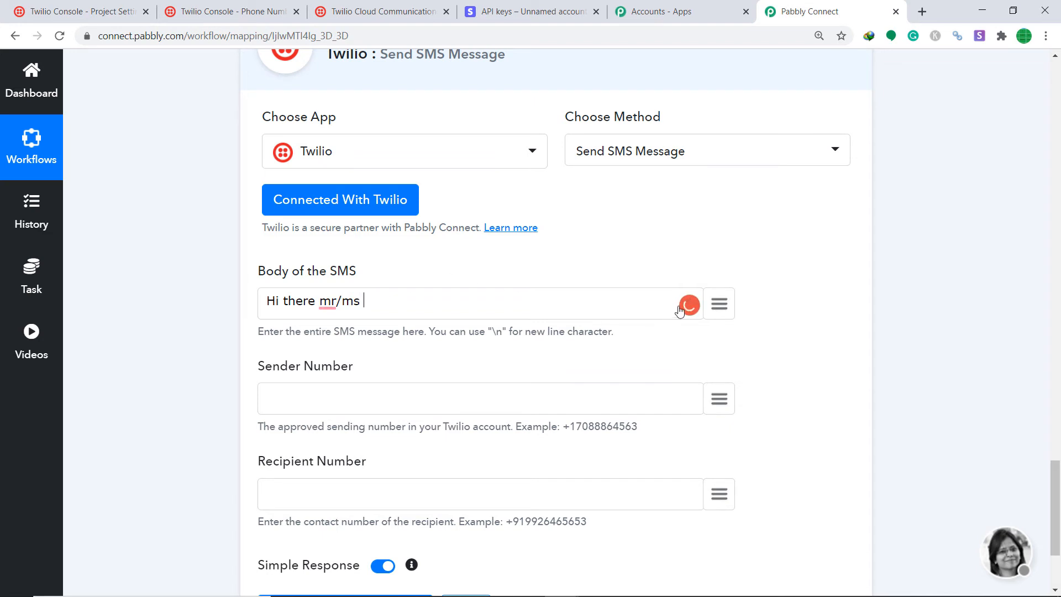
pyautogui.click(721, 305)
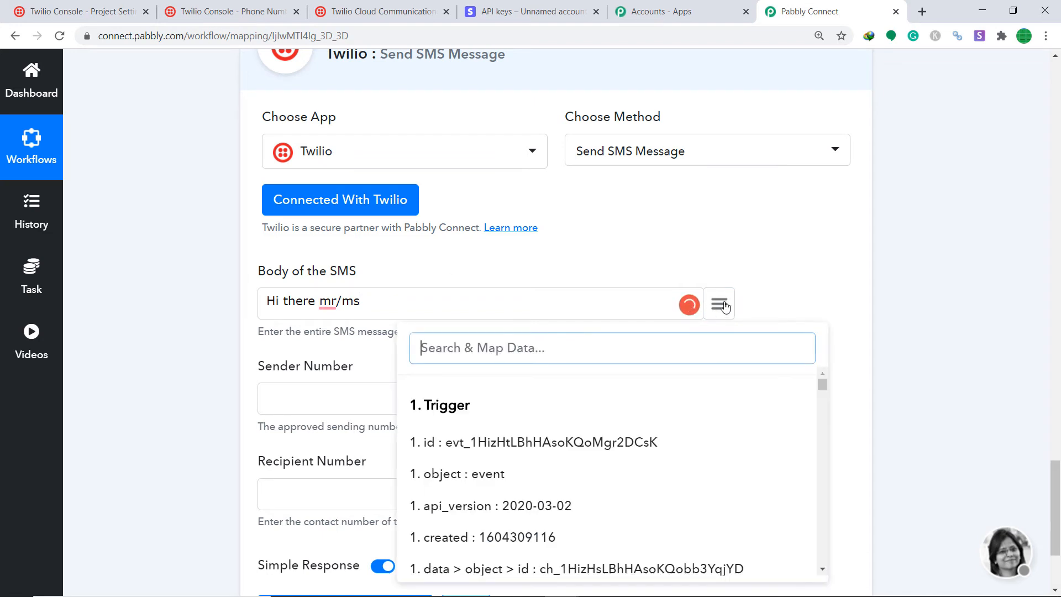
pyautogui.write('name')
pyautogui.scroll(-3, 571, 449)
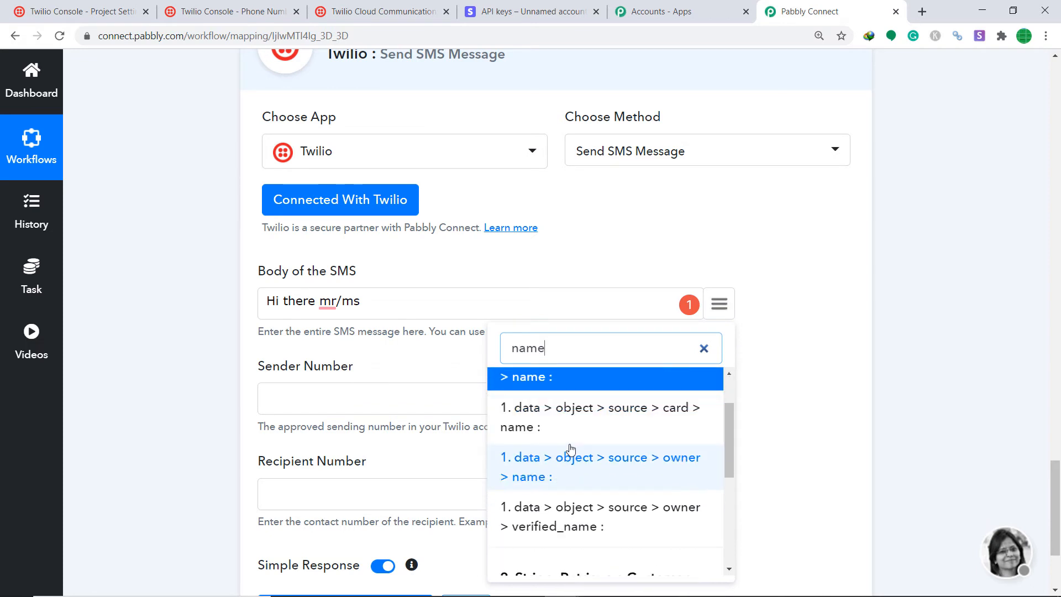
pyautogui.scroll(-5, 570, 448)
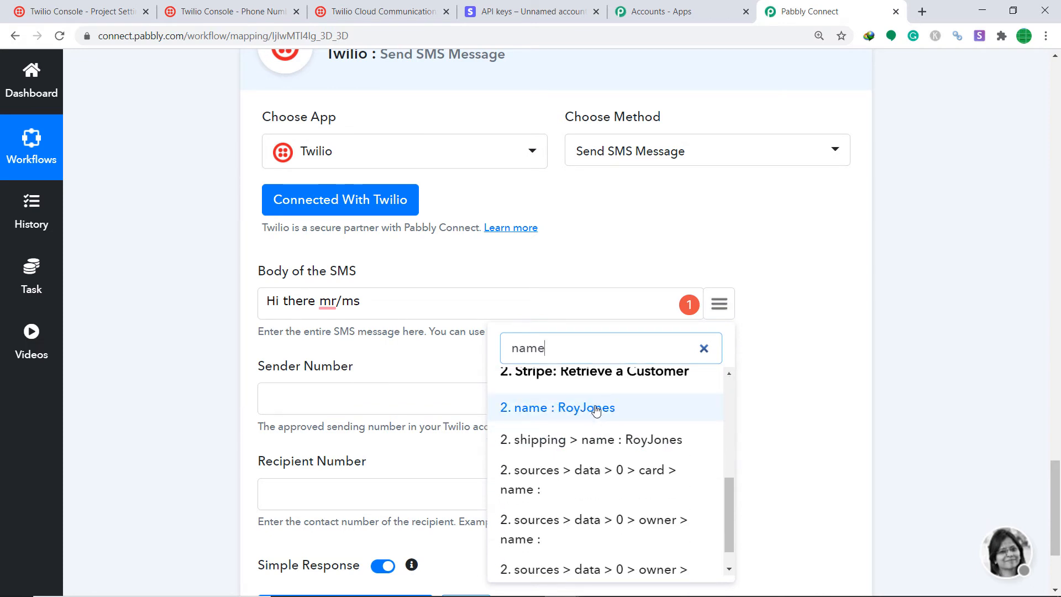
pyautogui.click(596, 410)
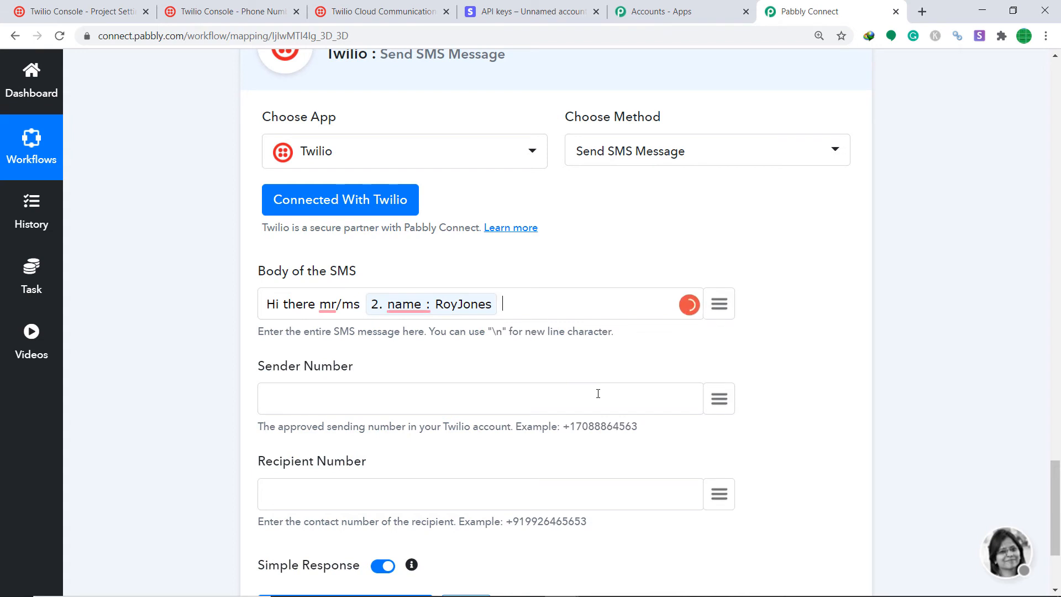
# Add 'who lives in' and the mapped 2. address > line1 to the SMS body.
pyautogui.write('who lives in')
pyautogui.click(717, 307)
pyautogui.write('mesaage')
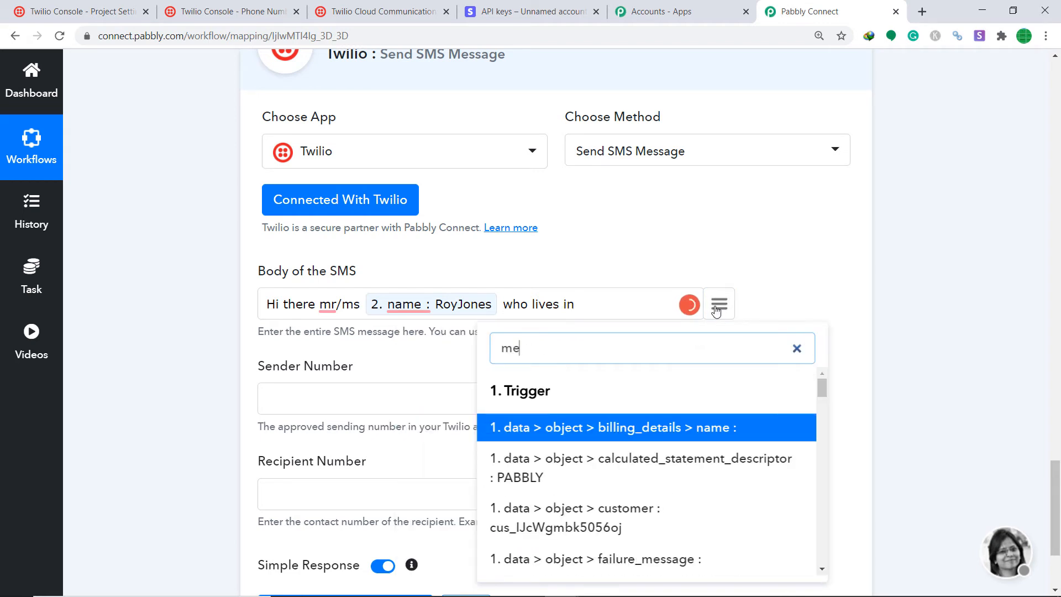
pyautogui.press('BackSpace')
pyautogui.press('BackSpace')
pyautogui.press('BackSpace')
pyautogui.press('BackSpace')
pyautogui.press('BackSpace')
pyautogui.press('BackSpace')
pyautogui.press('BackSpace')
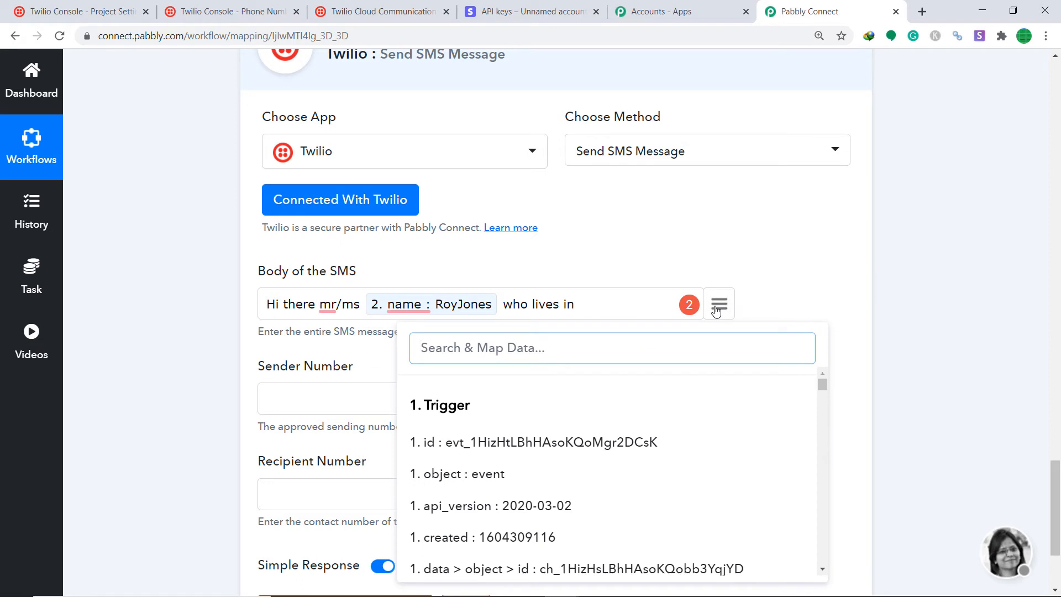
pyautogui.write('address')
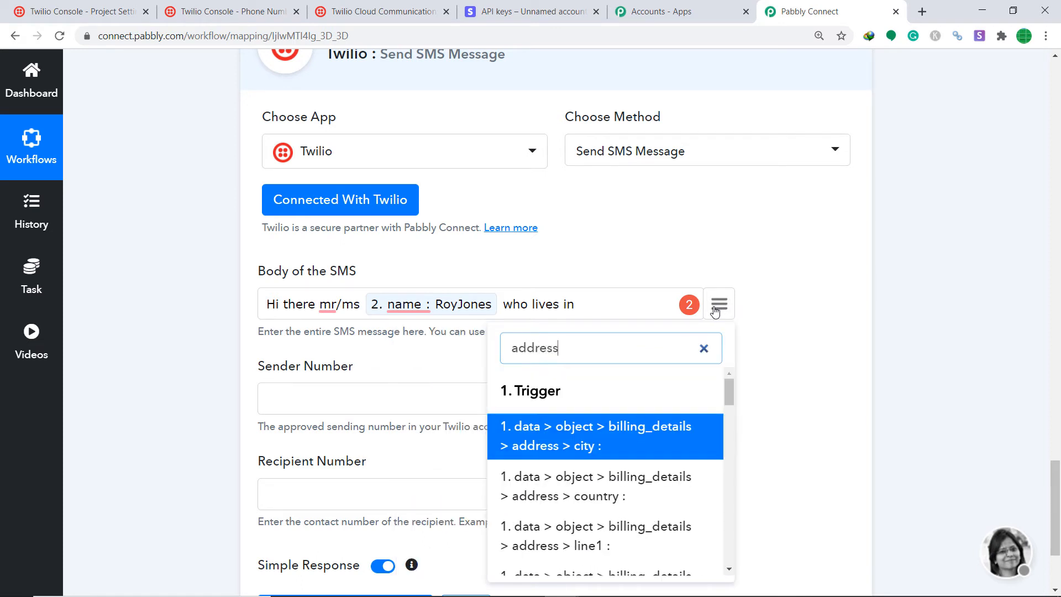
pyautogui.scroll(-5, 627, 434)
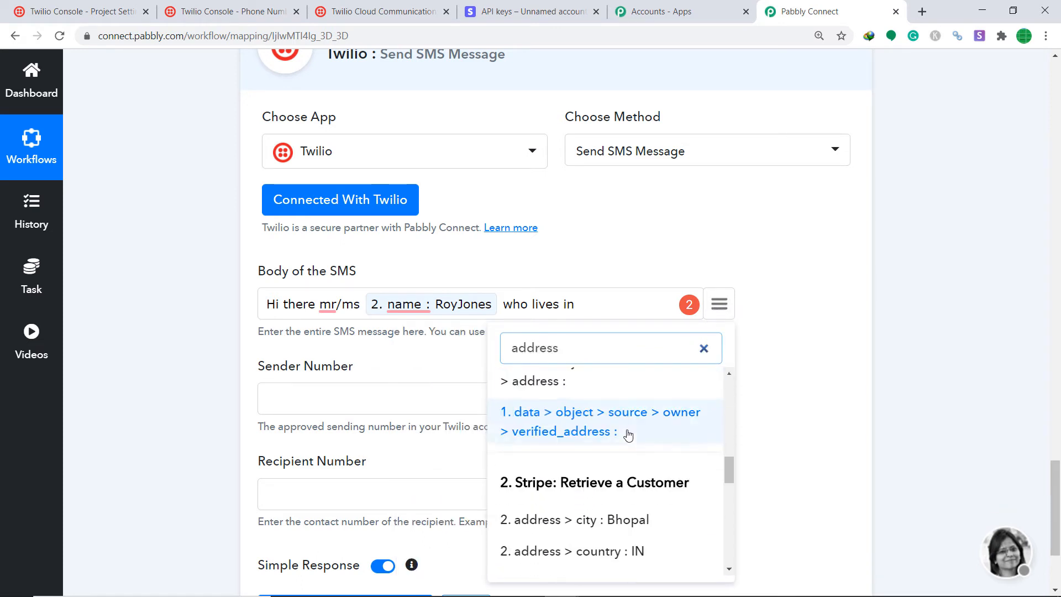
pyautogui.scroll(-5, 629, 435)
pyautogui.scroll(2, 630, 443)
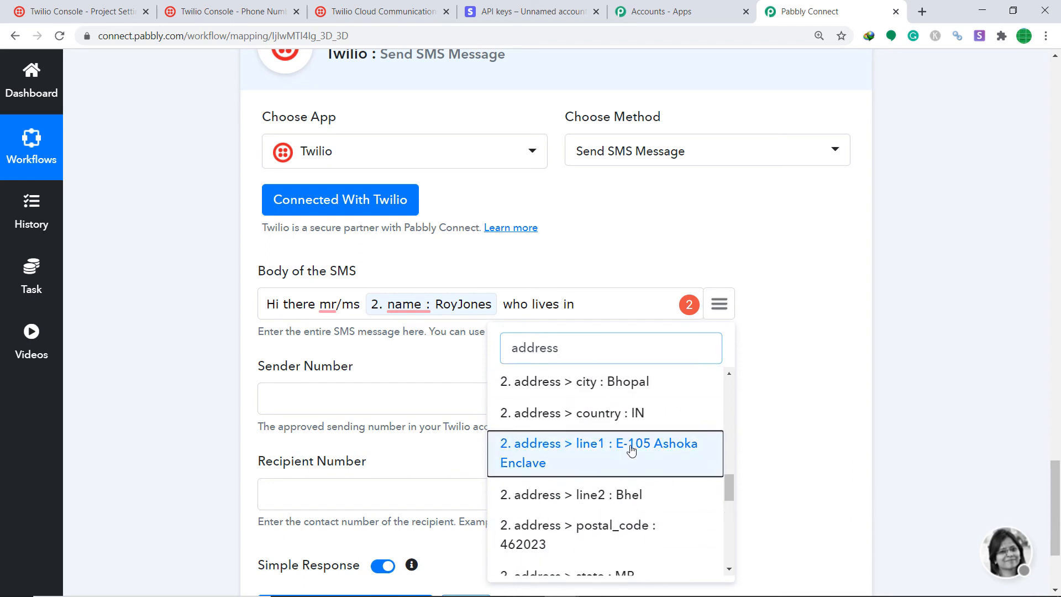
pyautogui.click(632, 450)
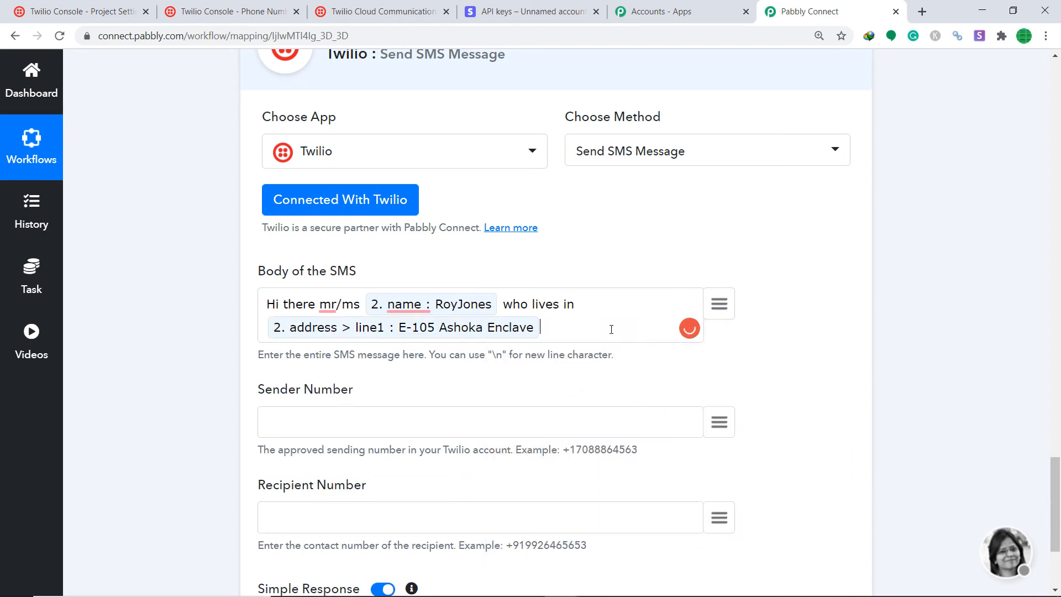
pyautogui.click(720, 305)
pyautogui.write('addres')
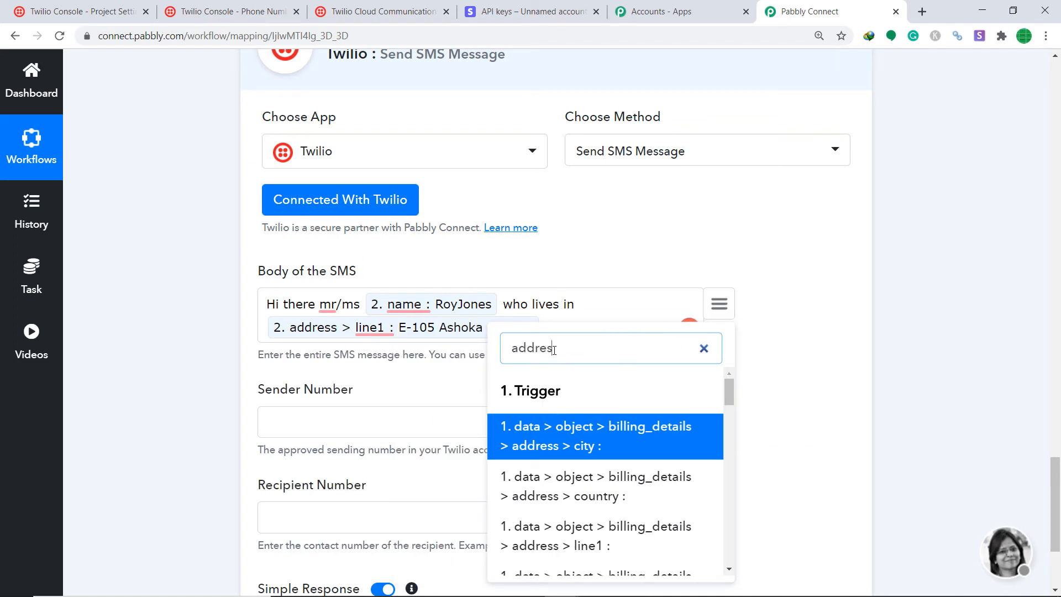
pyautogui.press('BackSpace')
pyautogui.scroll(-10, 558, 450)
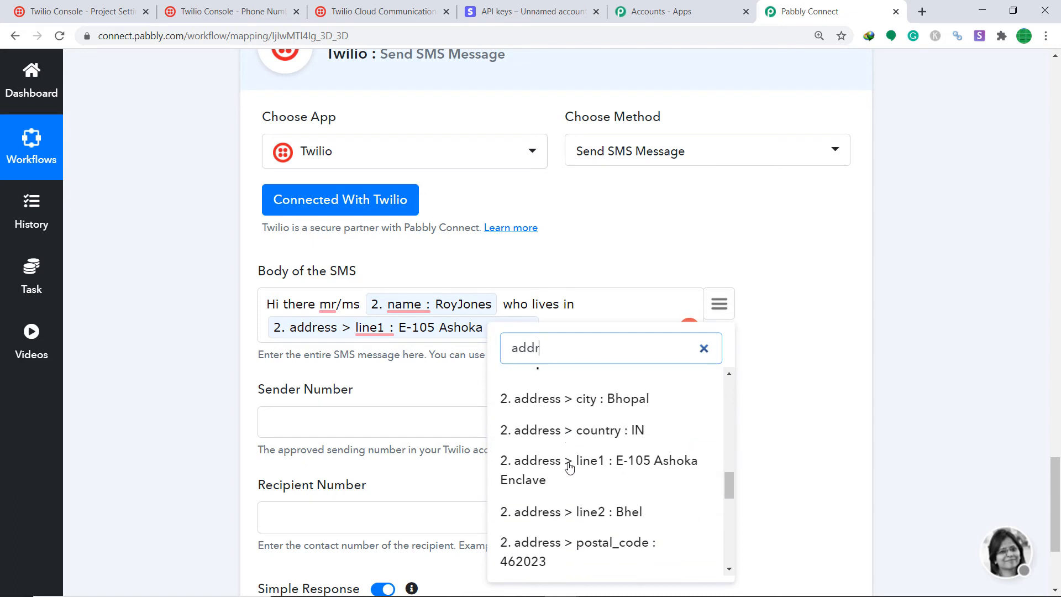
# Insert the mapped 2. address > city and 2. address > country into the message.
pyautogui.click(544, 389)
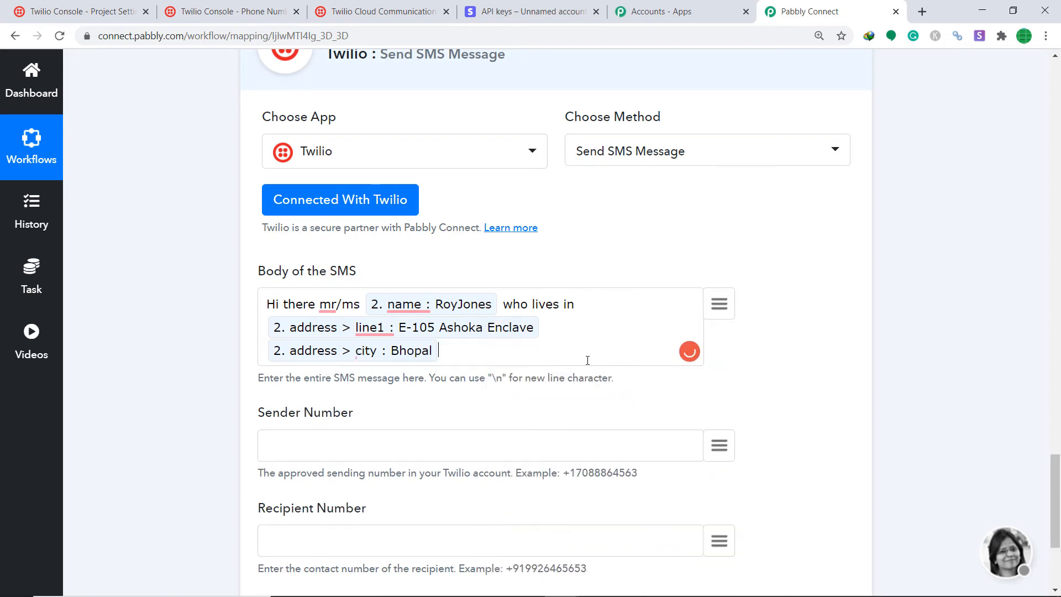
pyautogui.write('c')
pyautogui.press('BackSpace')
pyautogui.click(732, 303)
pyautogui.write('cou')
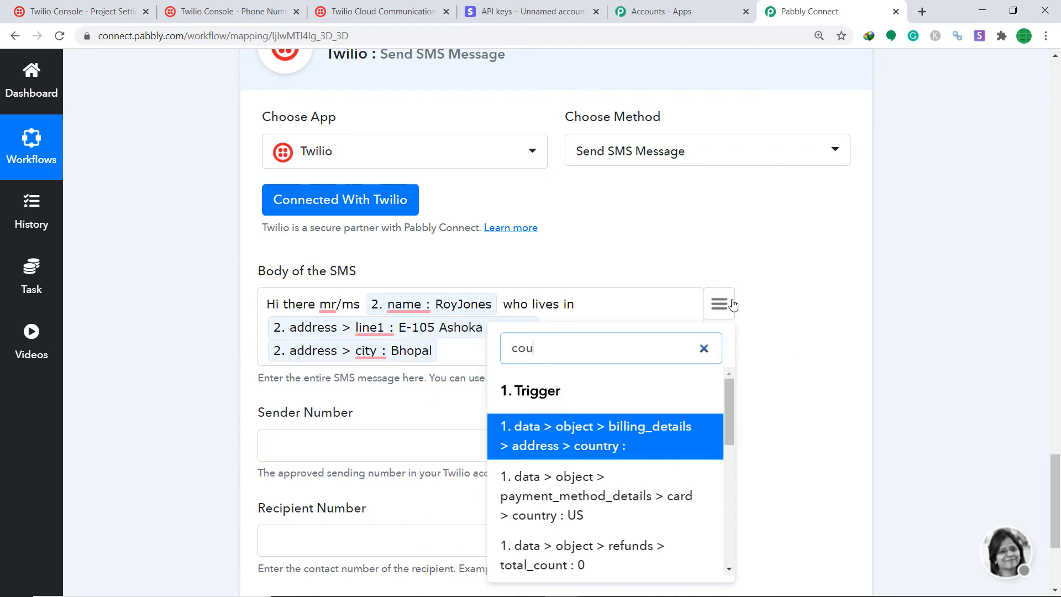
pyautogui.scroll(-5, 641, 449)
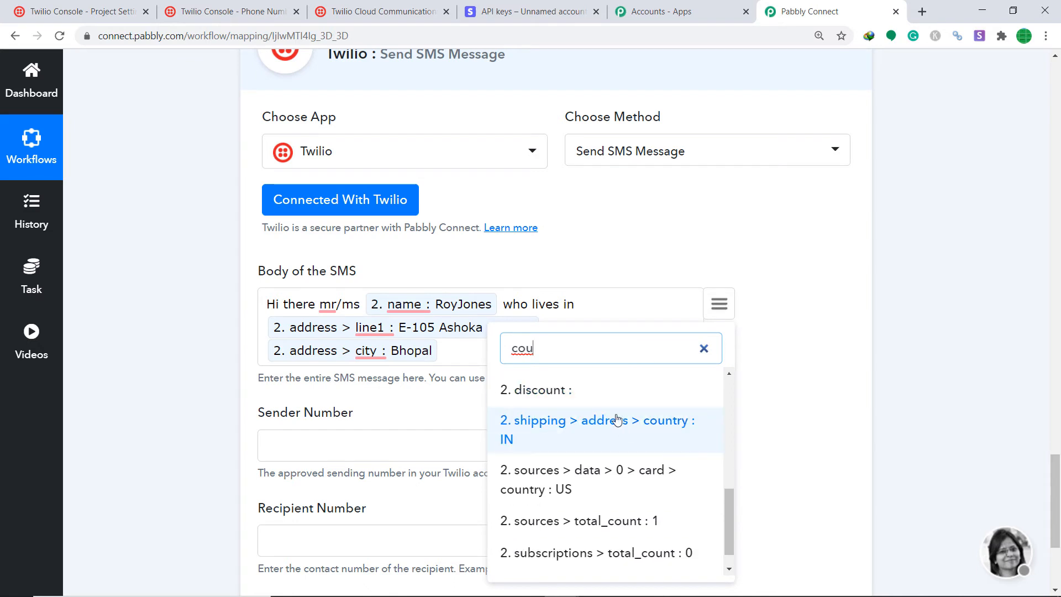
pyautogui.scroll(1, 615, 423)
pyautogui.click(615, 425)
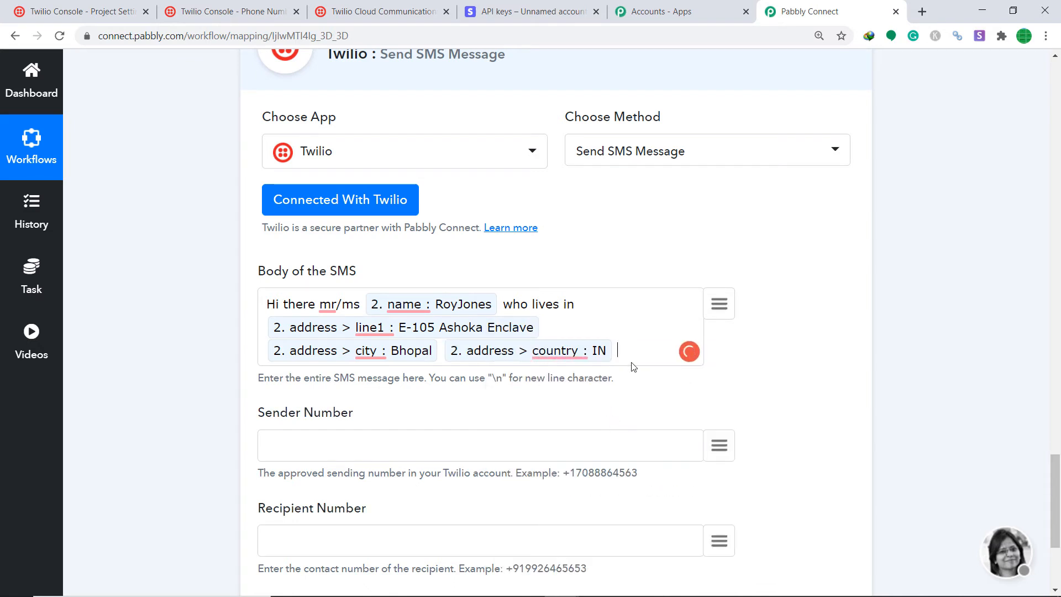
# End the message with 'have successfully made a charge', correcting its spelling.
pyautogui.write('have su')
pyautogui.write('ccessfully ma')
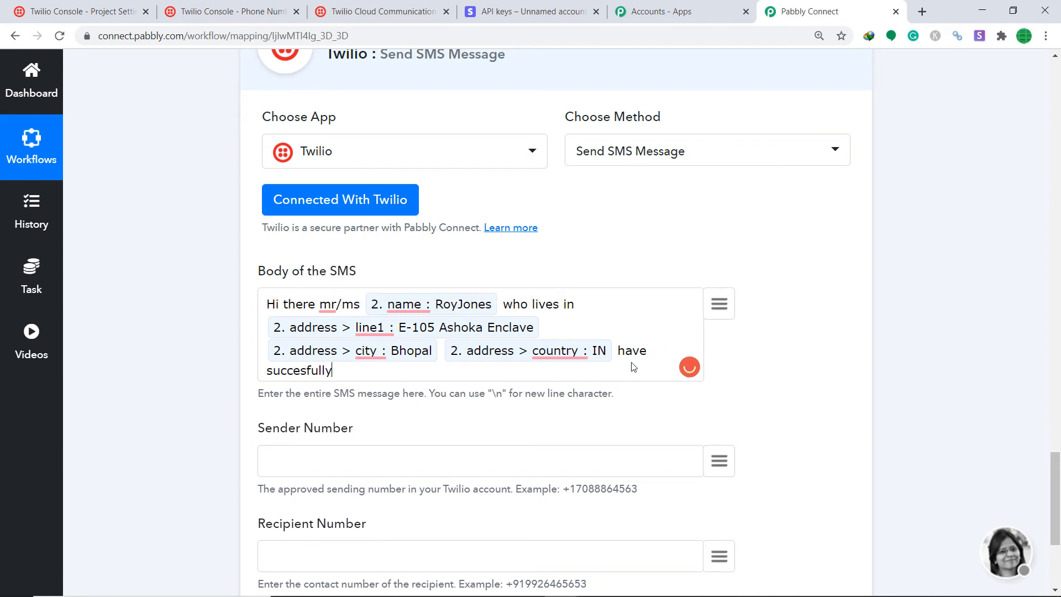
pyautogui.write('de a chare')
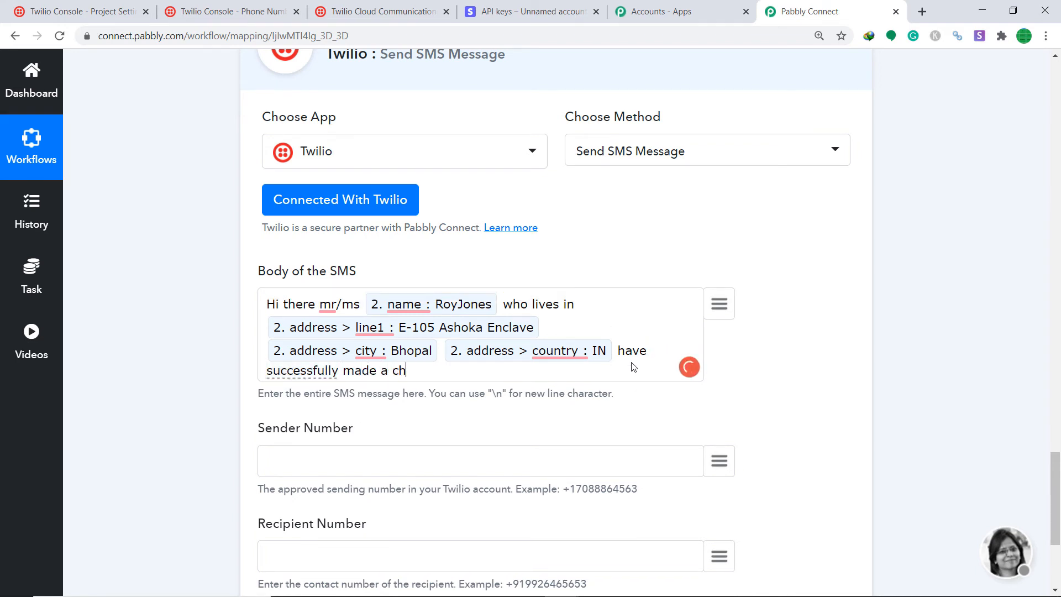
pyautogui.press('BackSpace')
pyautogui.press('BackSpace')
pyautogui.write('ge')
pyautogui.click(311, 374)
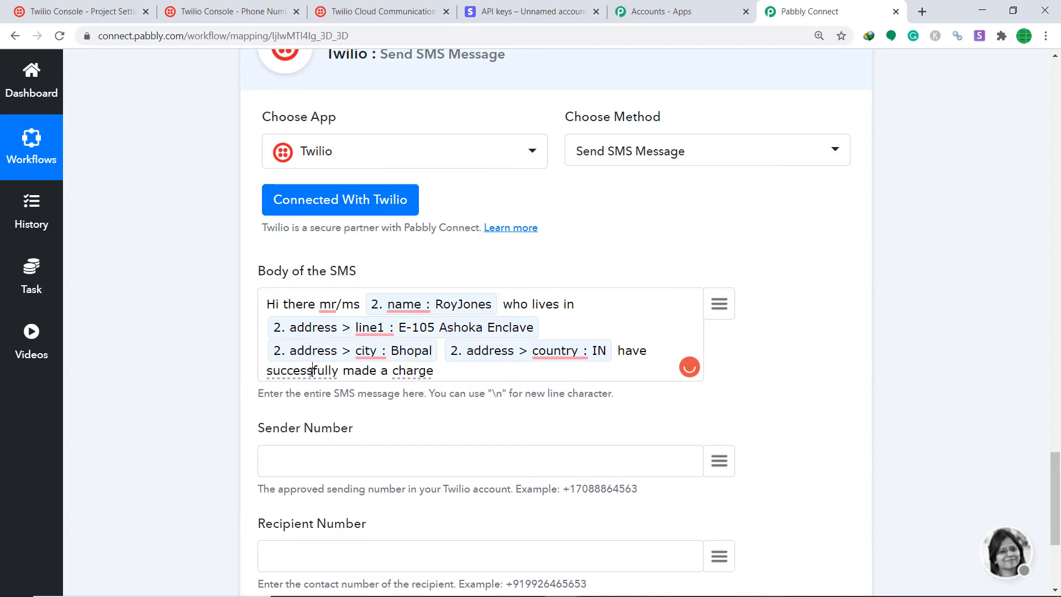
pyautogui.rightClick(312, 370)
pyautogui.click(290, 371)
pyautogui.click(488, 363)
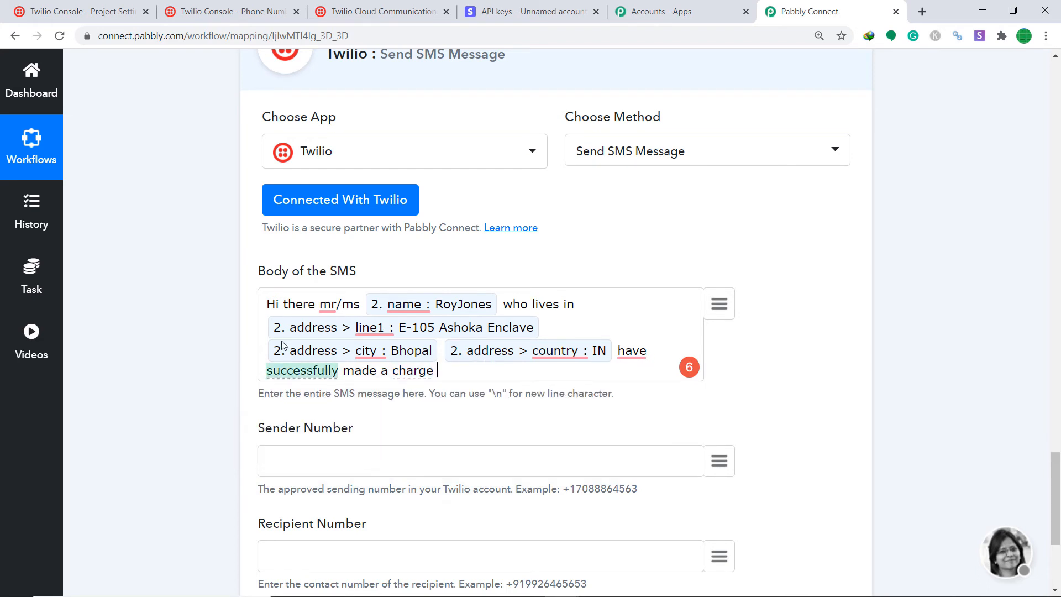
pyautogui.moveTo(391, 307)
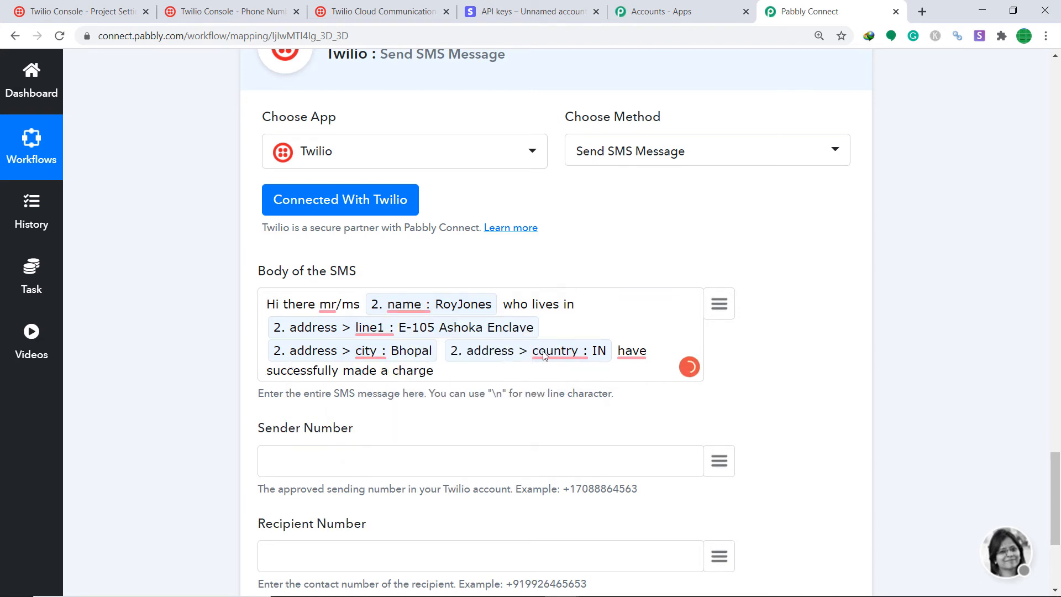
pyautogui.moveTo(330, 374)
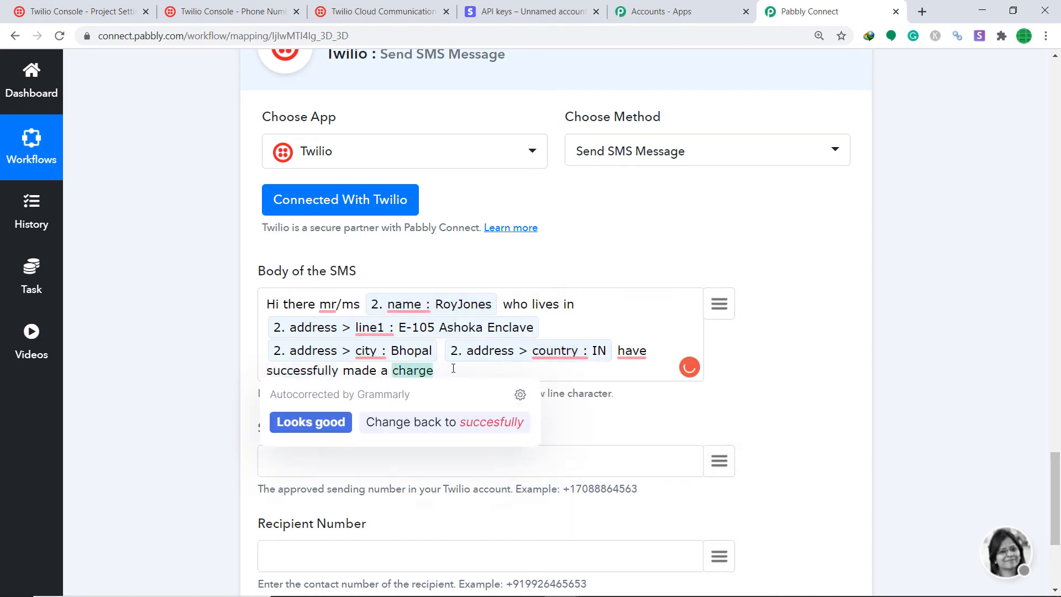
pyautogui.scroll(-1, 806, 305)
pyautogui.scroll(-2, 805, 305)
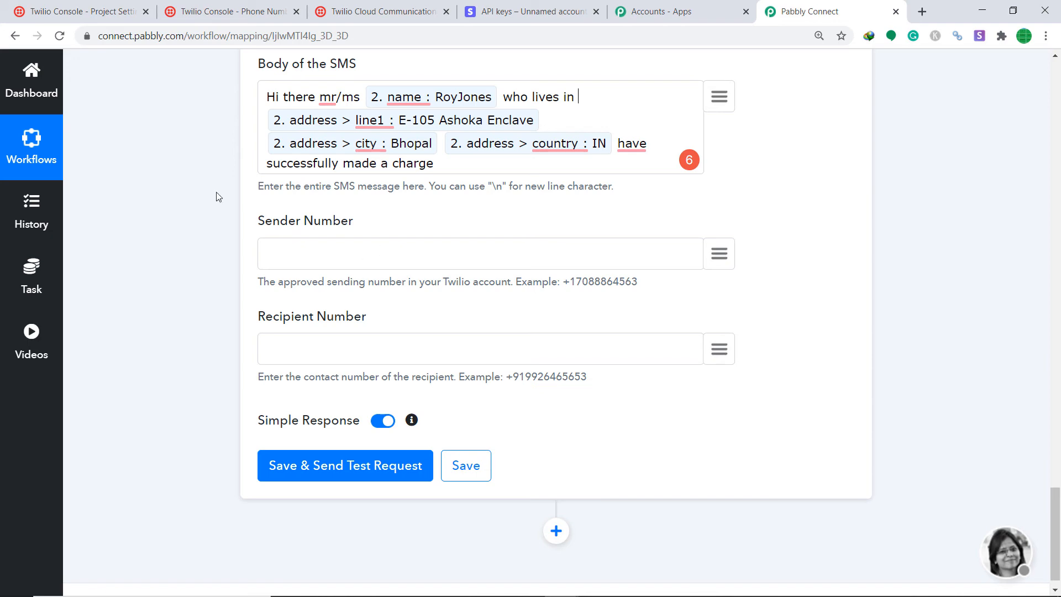
# Set Sender Number to the Twilio phone number and map 2. phone as the Recipient Number.
pyautogui.click(76, 11)
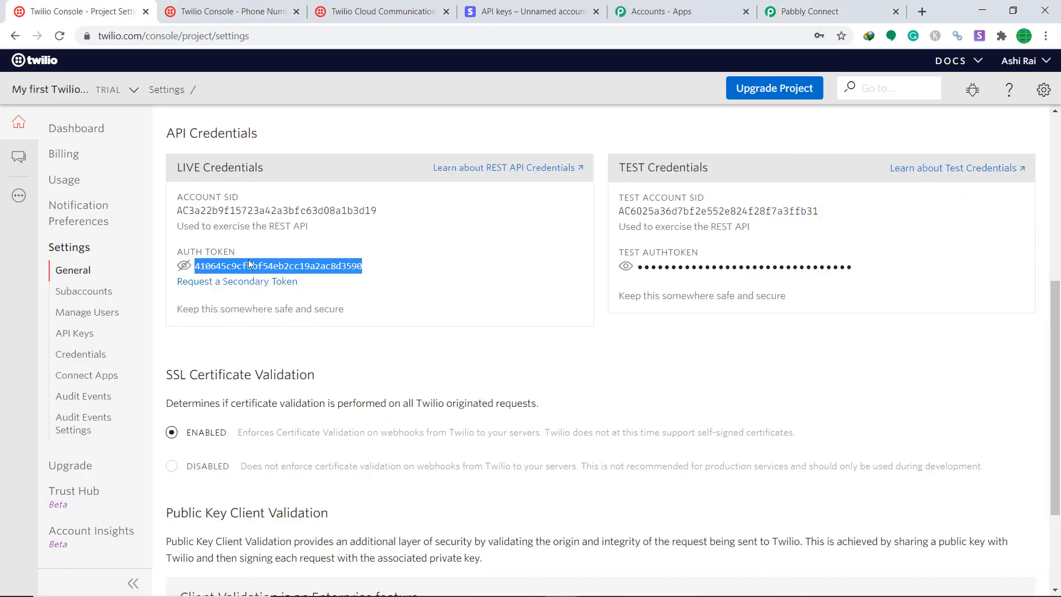
pyautogui.click(355, 349)
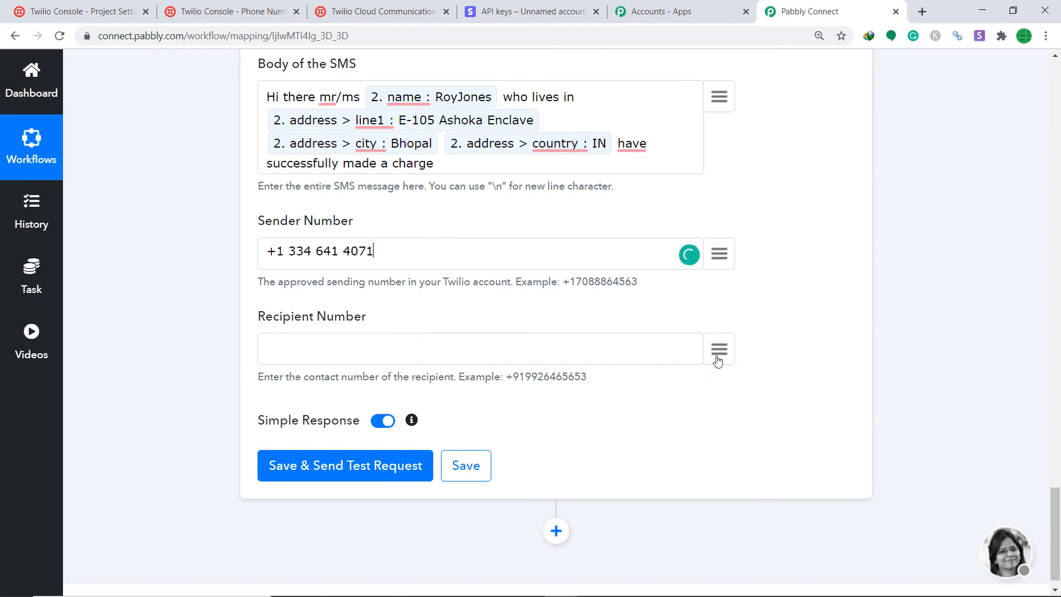
pyautogui.click(719, 356)
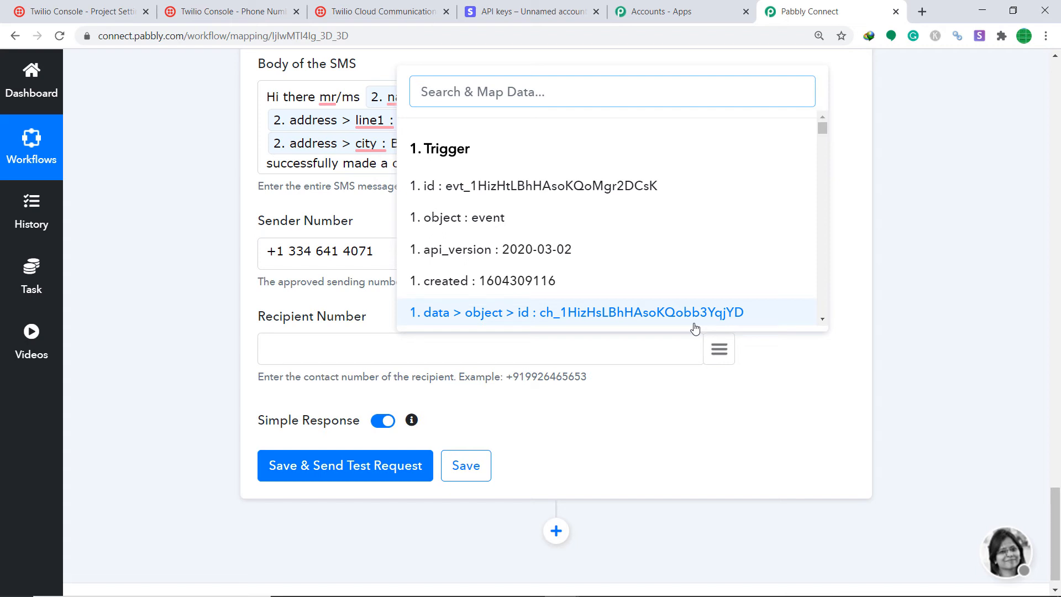
pyautogui.write('num')
pyautogui.press('BackSpace')
pyautogui.press('BackSpace')
pyautogui.write('phon')
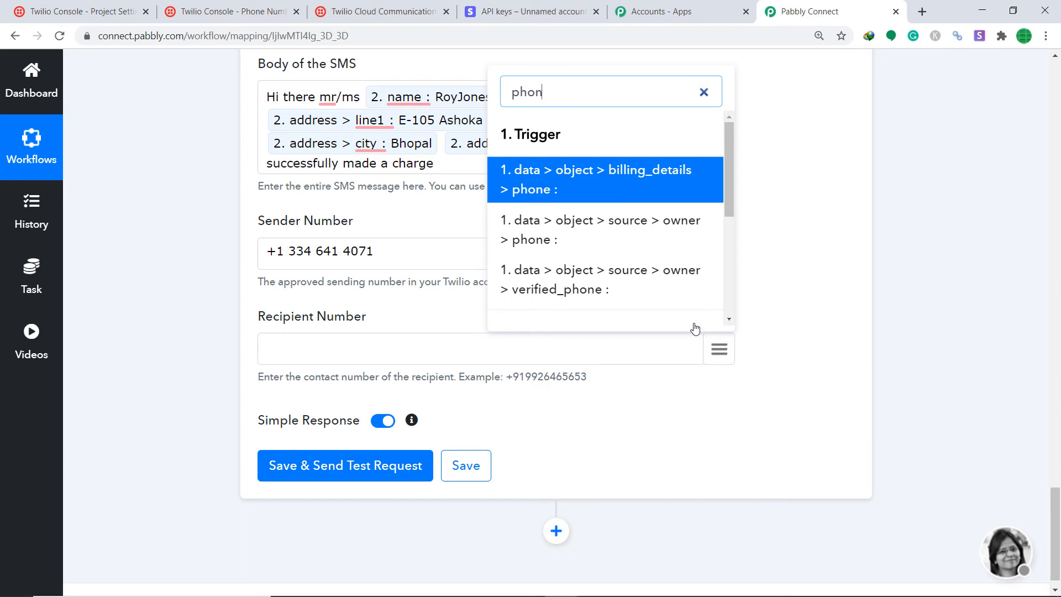
pyautogui.scroll(-1, 571, 401)
pyautogui.scroll(-5, 592, 272)
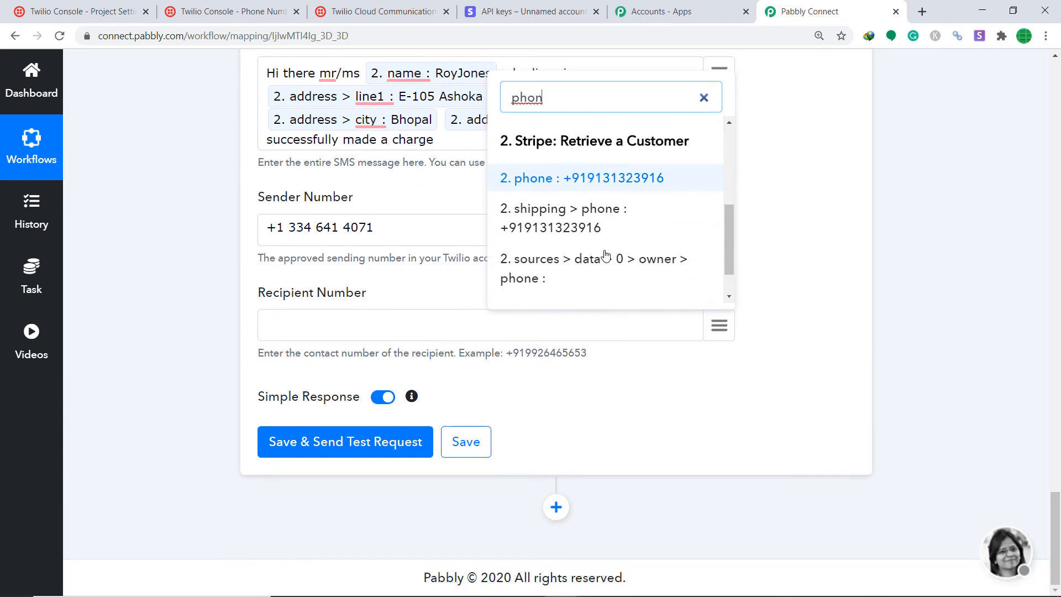
pyautogui.click(602, 177)
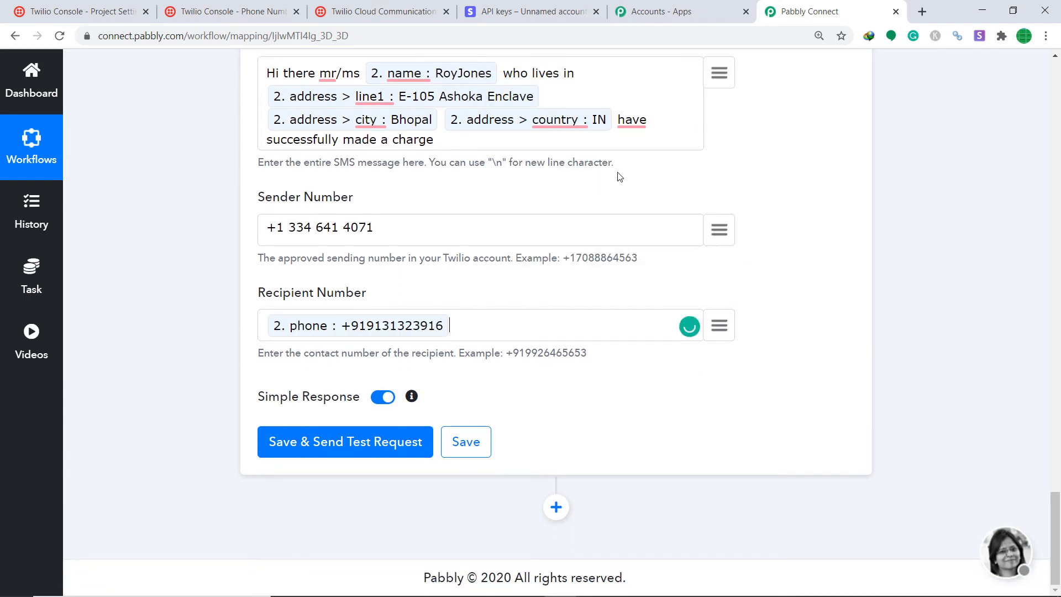
# Save the Send SMS step, send a test SMS, and check the response's recipient, sender and body.
pyautogui.click(350, 442)
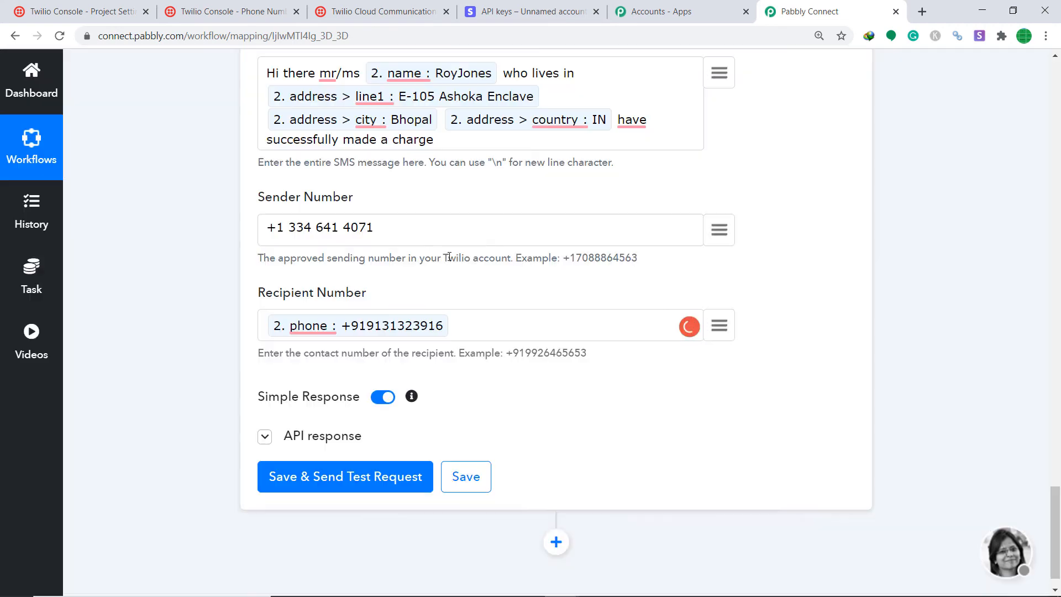
pyautogui.scroll(-3, 442, 282)
pyautogui.scroll(-3, 467, 331)
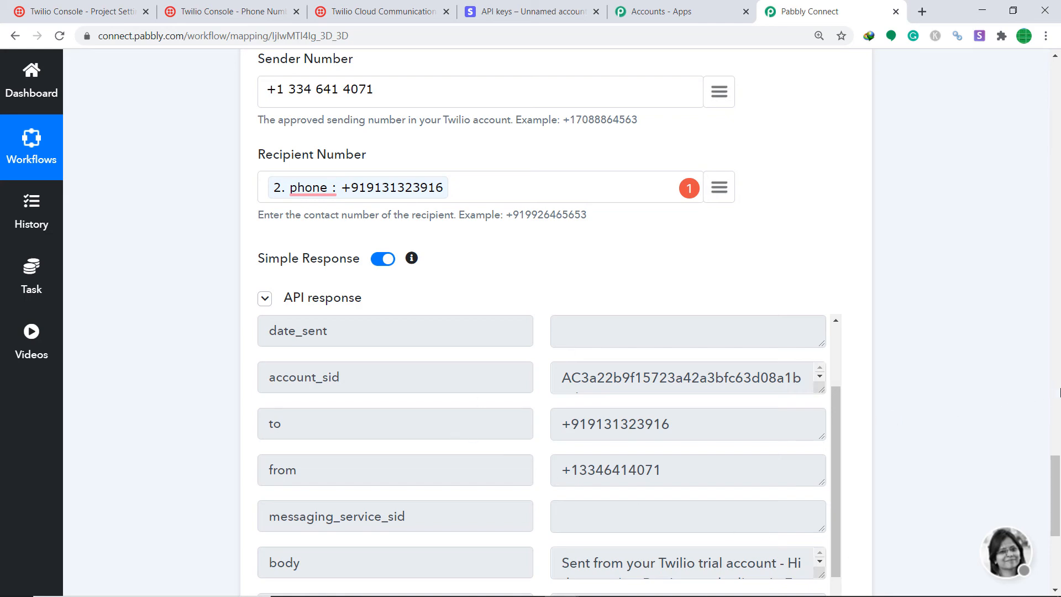
pyautogui.scroll(12, 1059, 392)
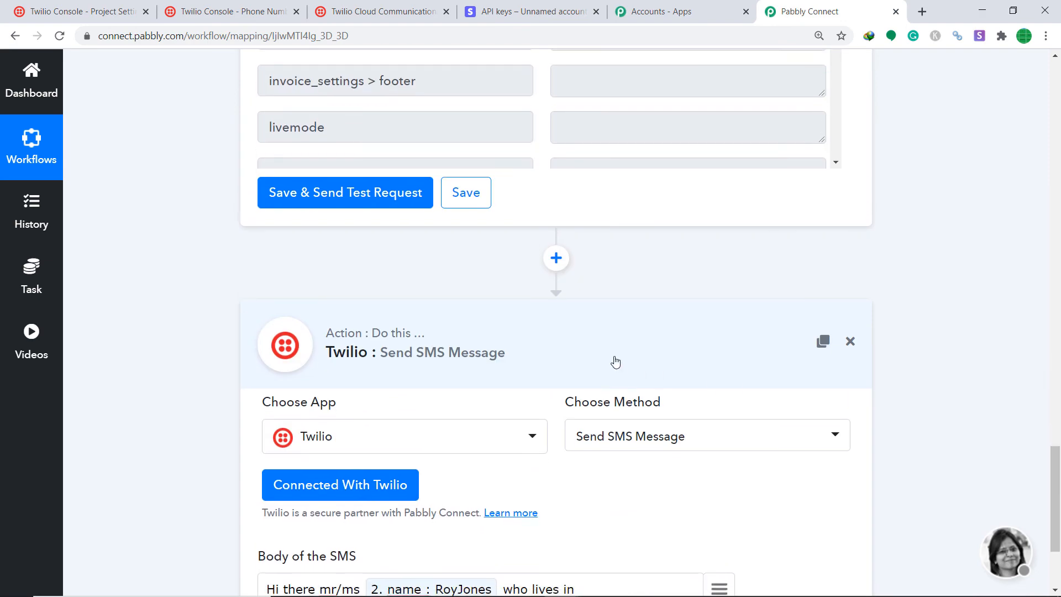
# Collapse the Send SMS, Retrieve a Customer and New Charge step panels.
pyautogui.click(616, 362)
pyautogui.scroll(10, 552, 244)
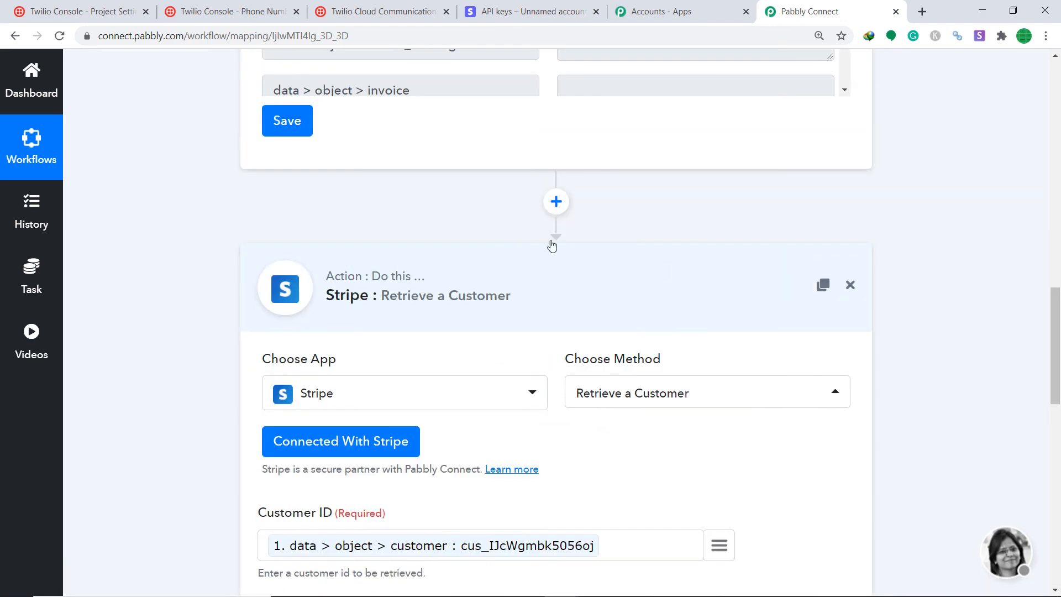
pyautogui.click(419, 269)
pyautogui.scroll(8, 1059, 365)
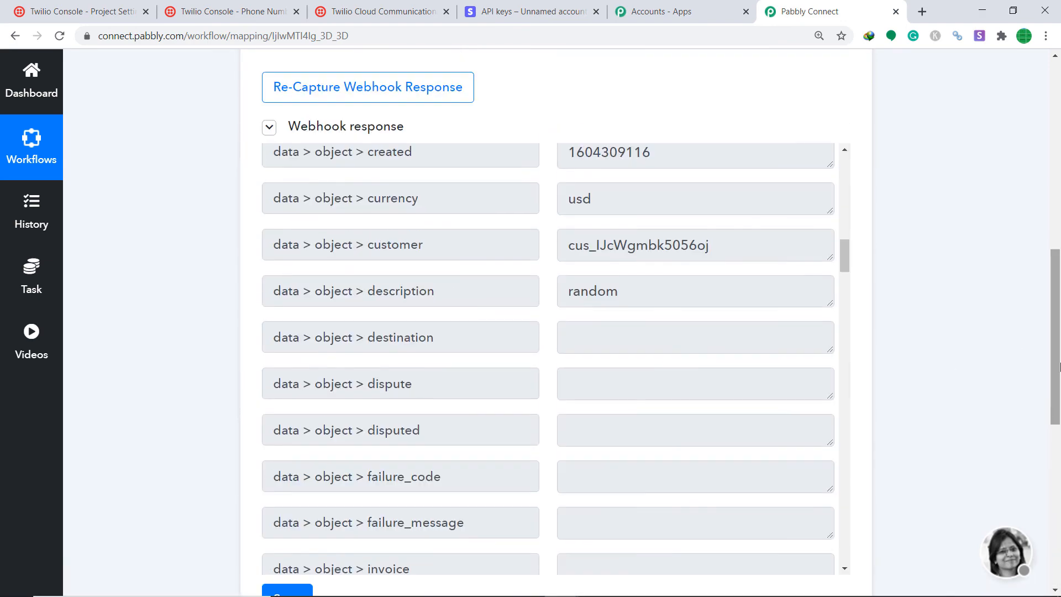
pyautogui.scroll(8, 1059, 368)
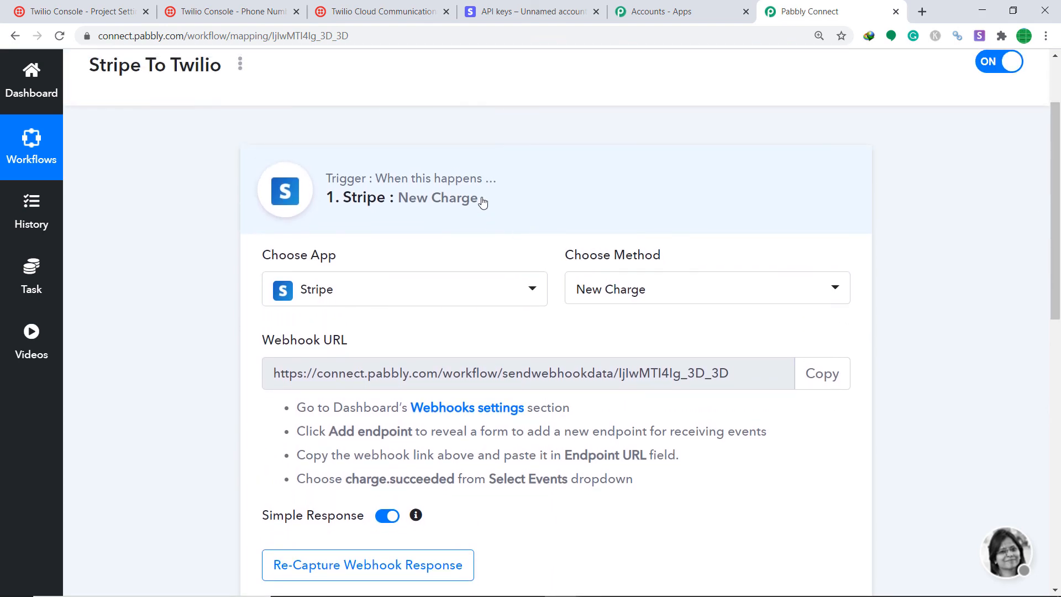
pyautogui.click(483, 203)
pyautogui.scroll(1, 1059, 229)
# Review the compact three-step workflow, then return to the Stripe Dashboard API keys page.
pyautogui.scroll(-1, 1059, 229)
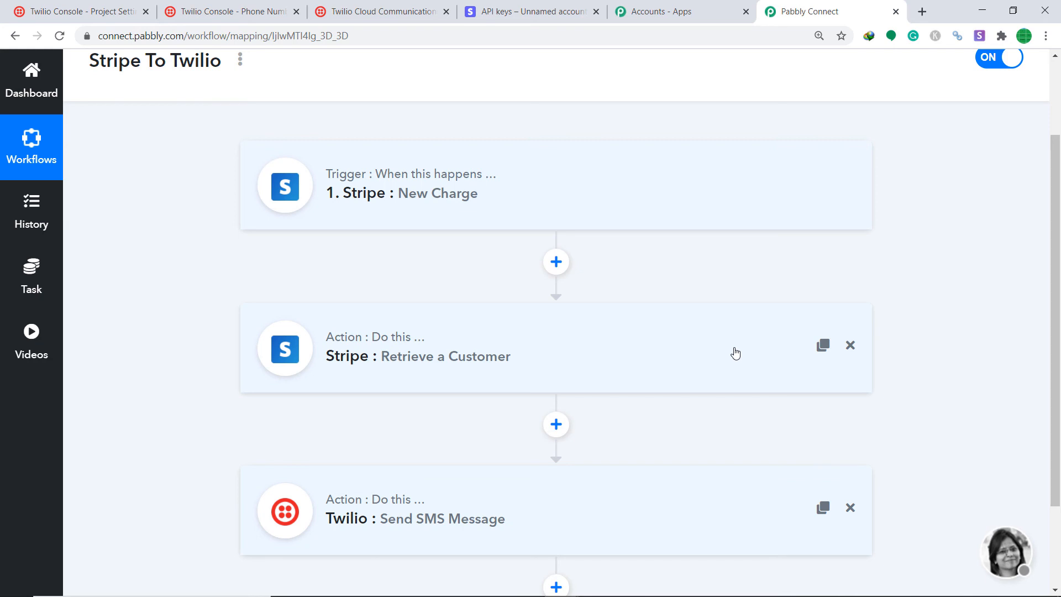
pyautogui.scroll(-3, 732, 352)
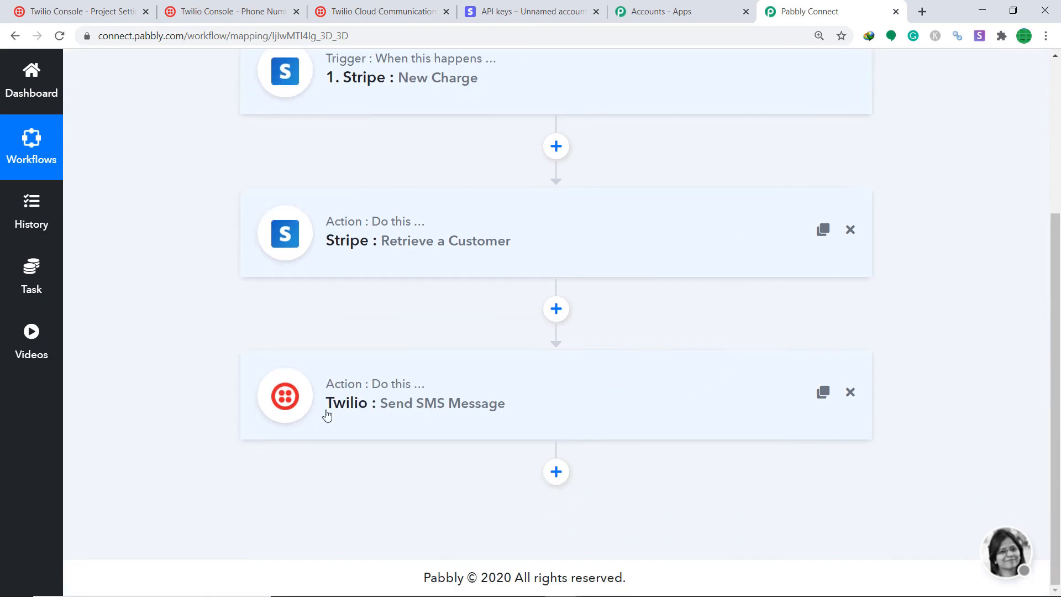
pyautogui.scroll(3, 390, 403)
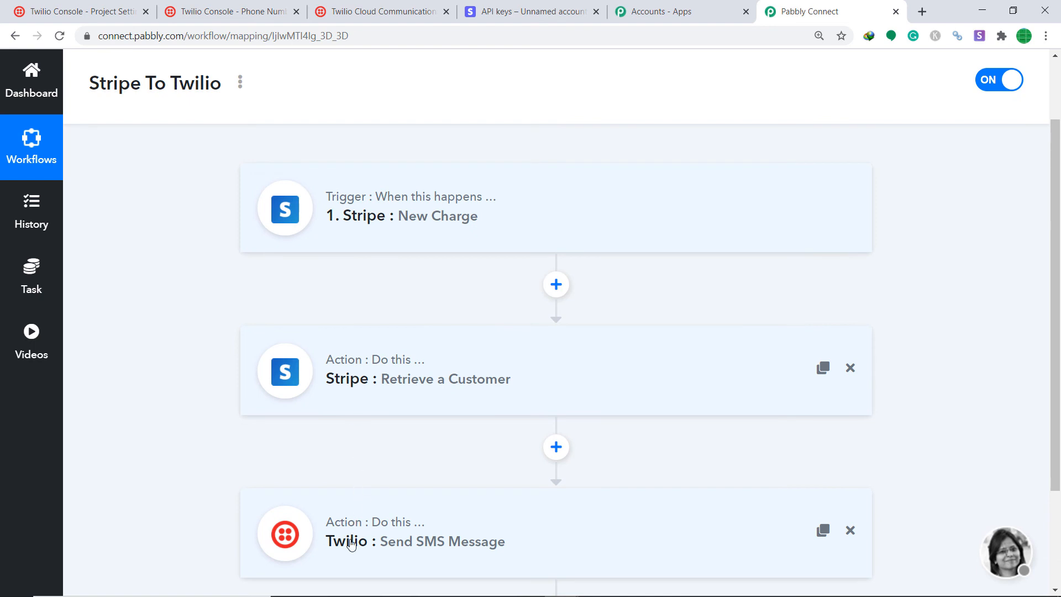
pyautogui.click(504, 8)
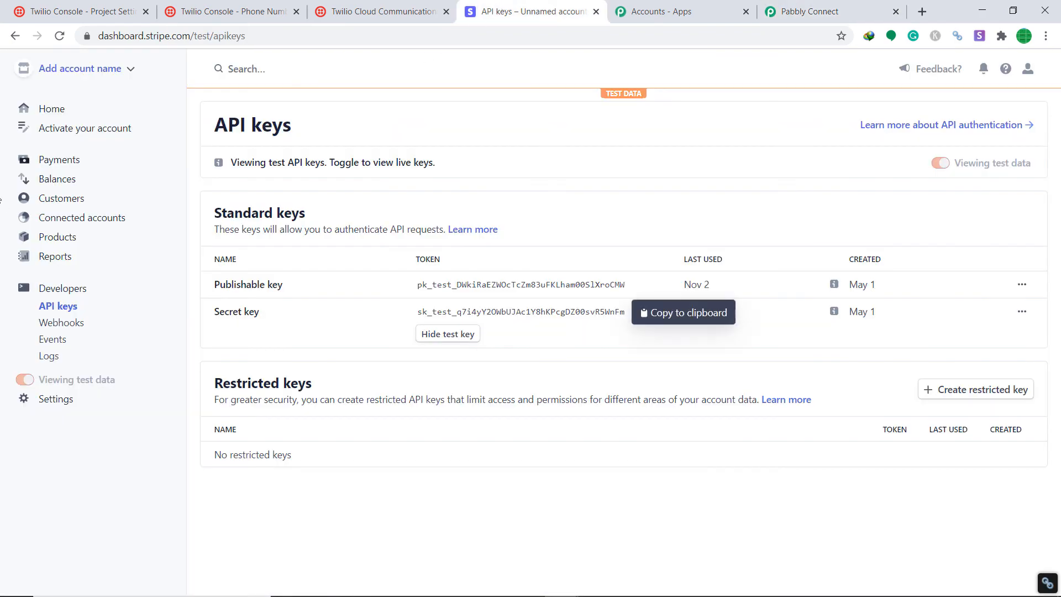
# Start a new Stripe payment with amount 500 in USD instead of EUR.
pyautogui.click(59, 160)
pyautogui.click(969, 125)
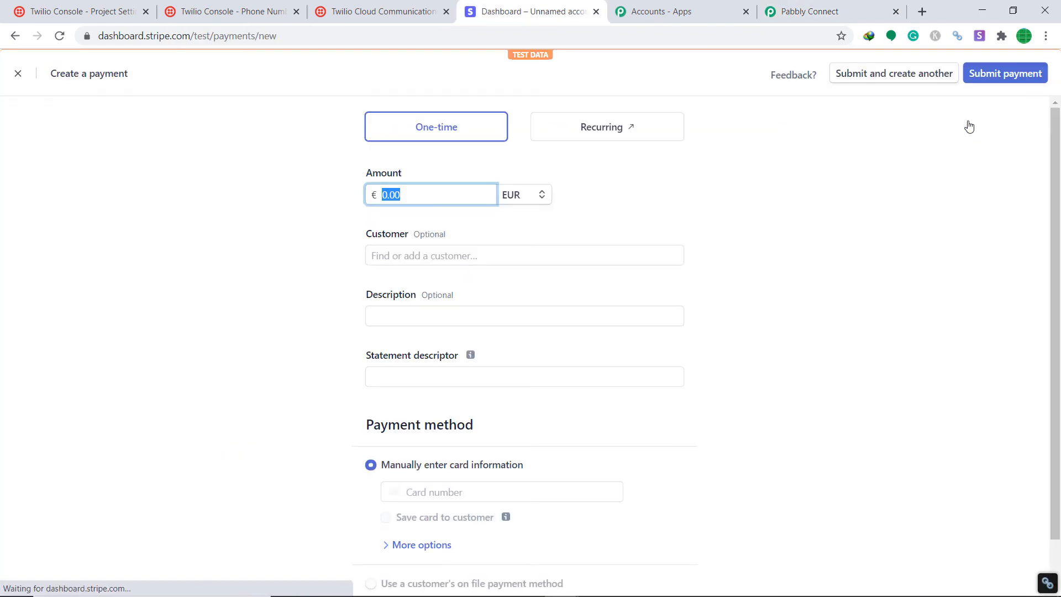
pyautogui.click(408, 199)
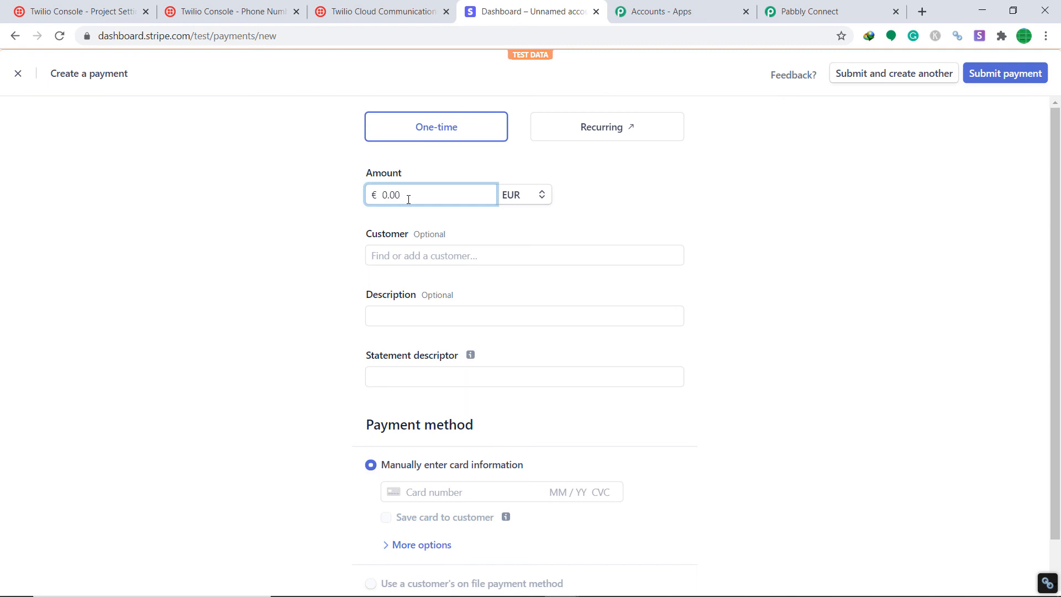
pyautogui.write('500')
pyautogui.click(519, 205)
pyautogui.click(520, 246)
# Choose '+ Add new customer' for the payment and begin entering the customer's name.
pyautogui.click(398, 257)
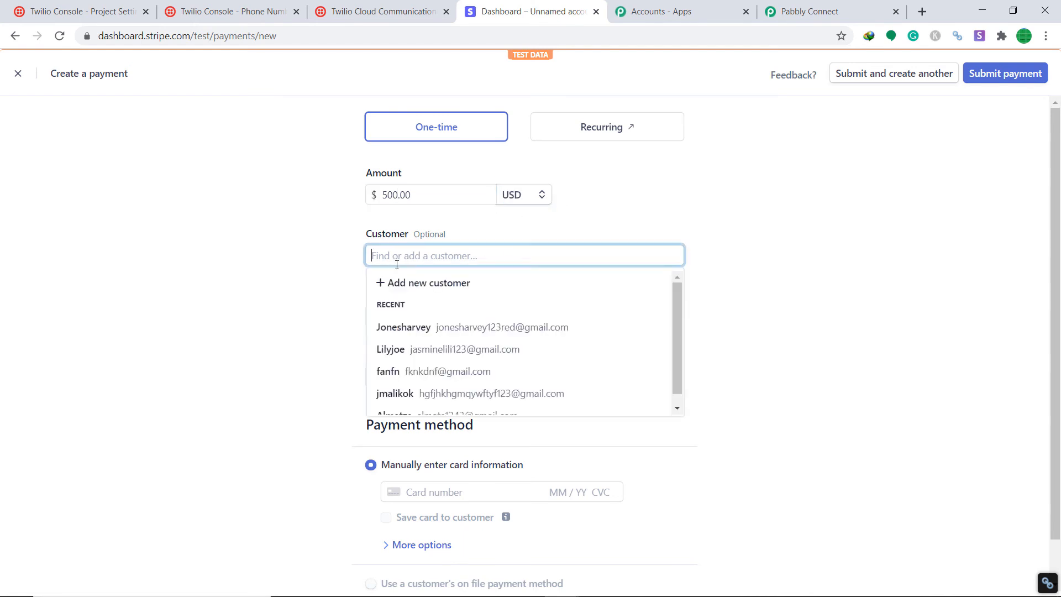
pyautogui.click(407, 279)
pyautogui.click(505, 192)
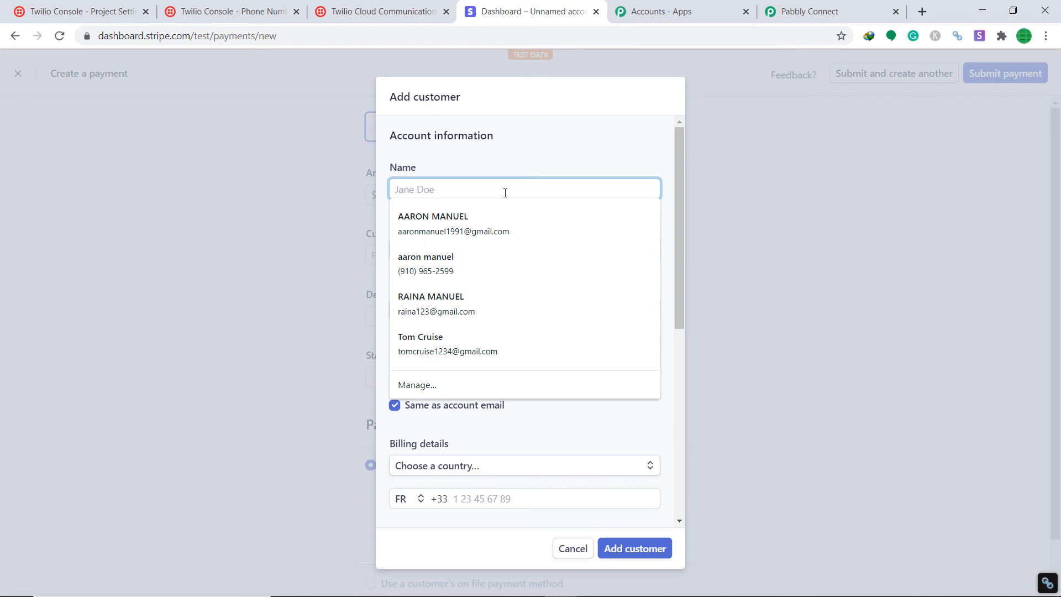
# Enter the new customer's name and account e-mail address.
pyautogui.write('Jontyr')
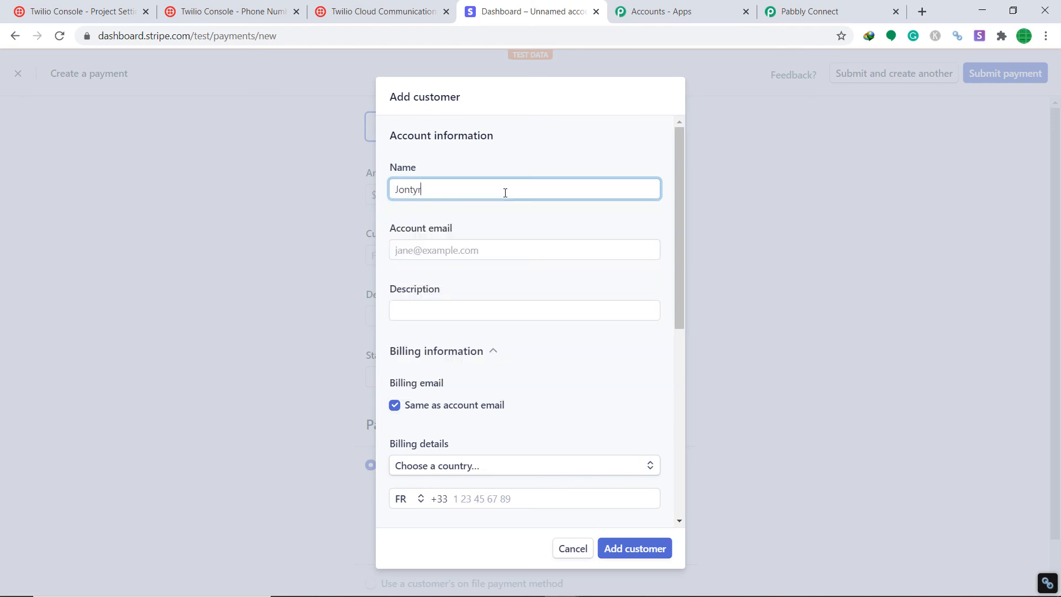
pyautogui.write('hodes')
pyautogui.click(446, 249)
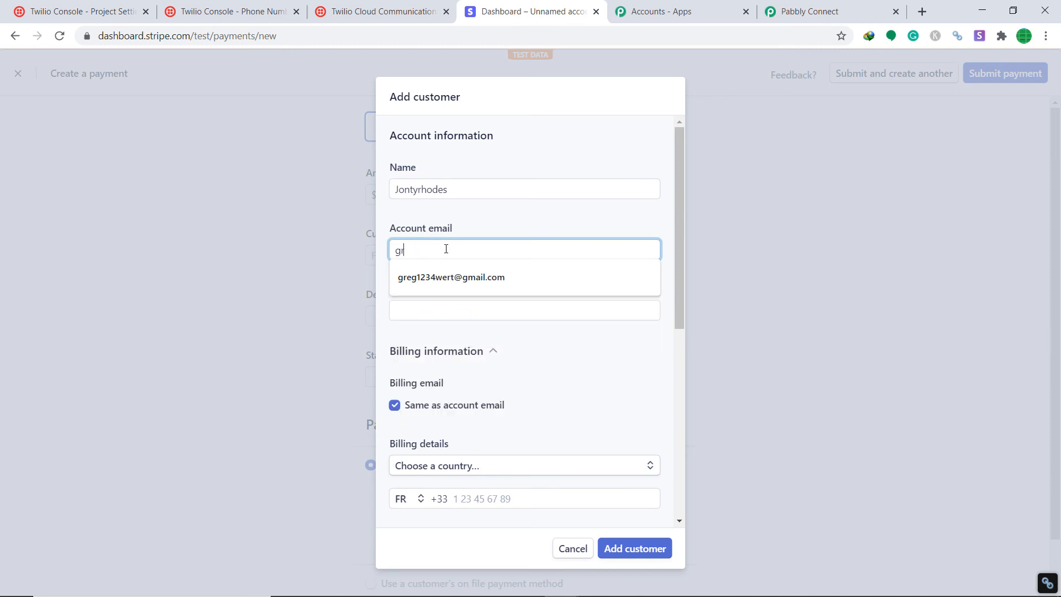
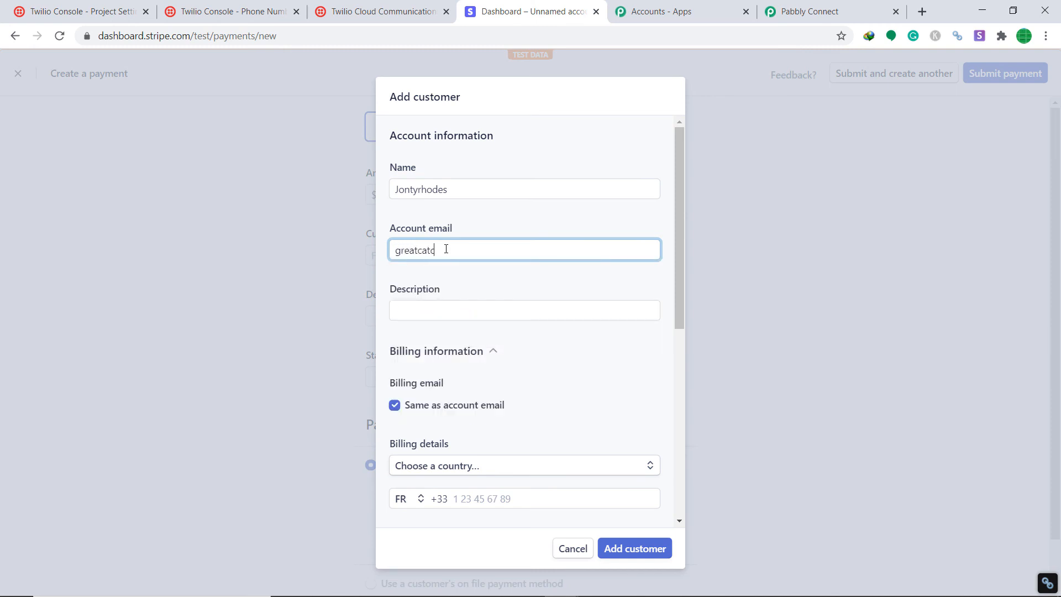
# Set the customer description to random and the billing country to India.
pyautogui.scroll(-1, 453, 249)
pyautogui.click(442, 243)
pyautogui.click(431, 272)
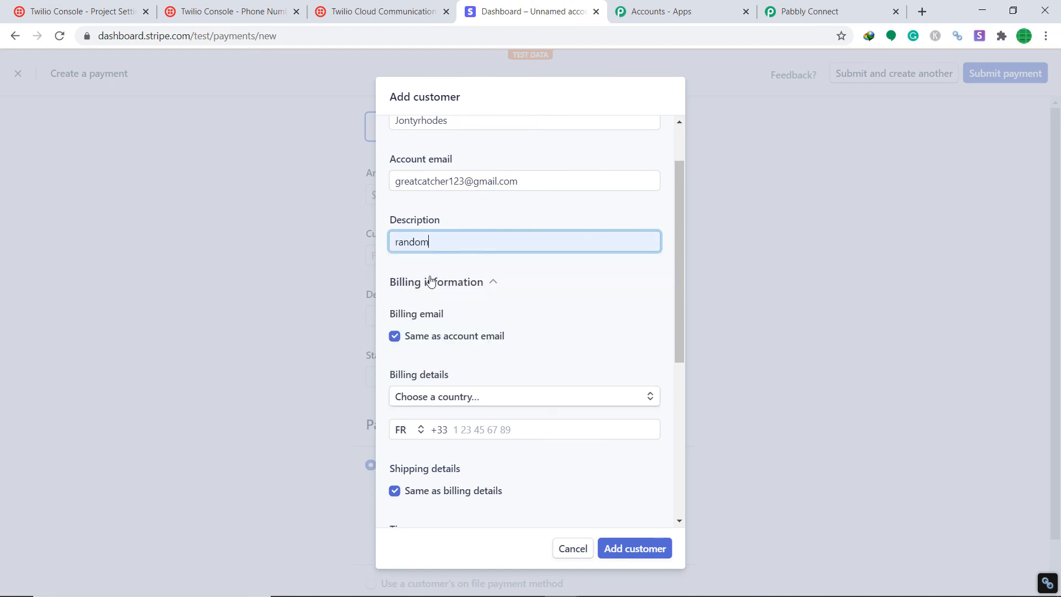
pyautogui.scroll(-1, 445, 308)
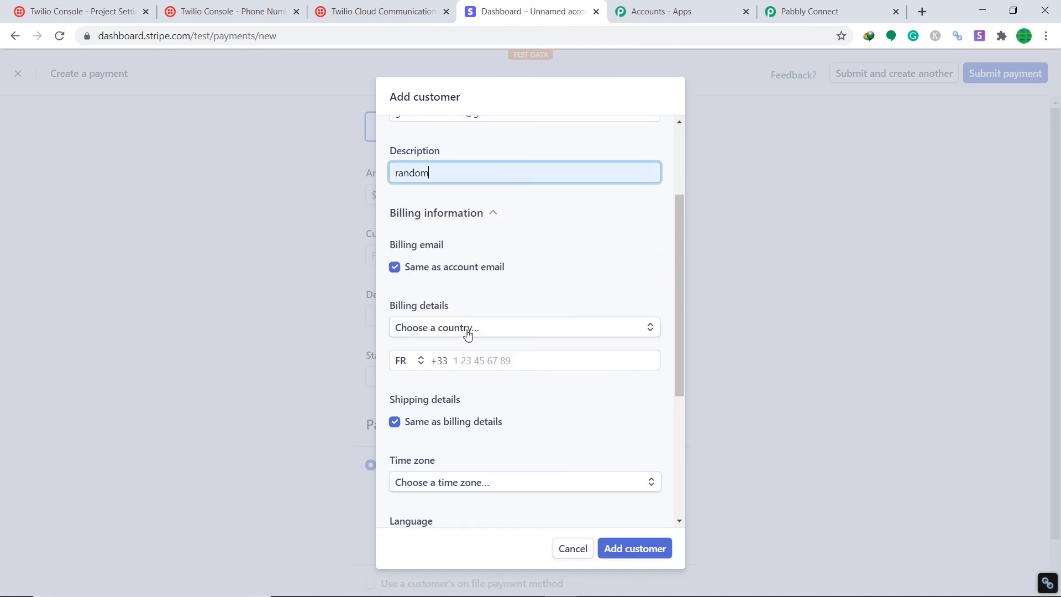
pyautogui.click(468, 332)
pyautogui.write('ind')
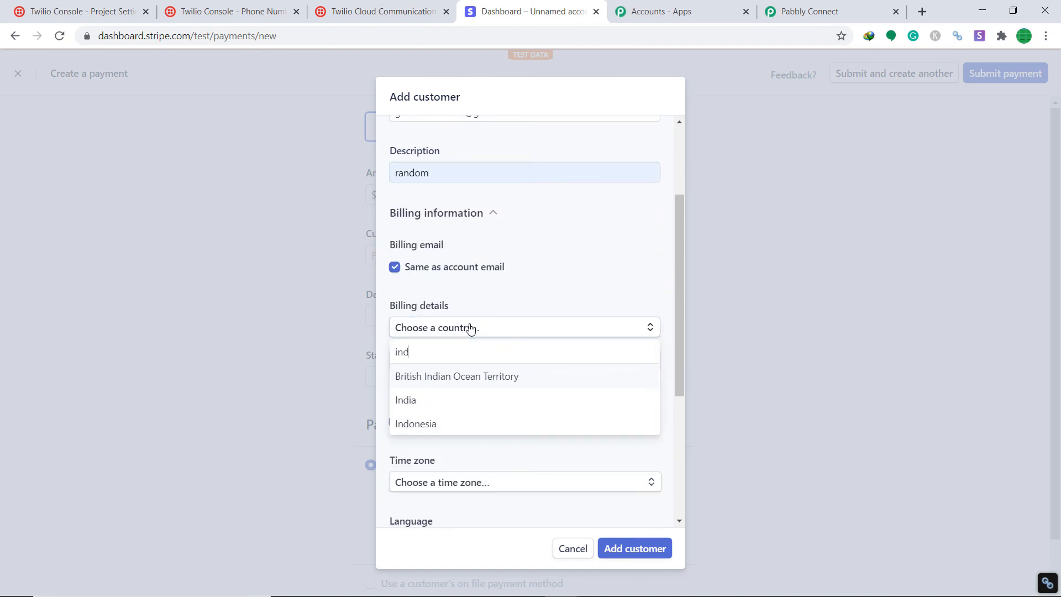
pyautogui.write('ia')
pyautogui.click(445, 397)
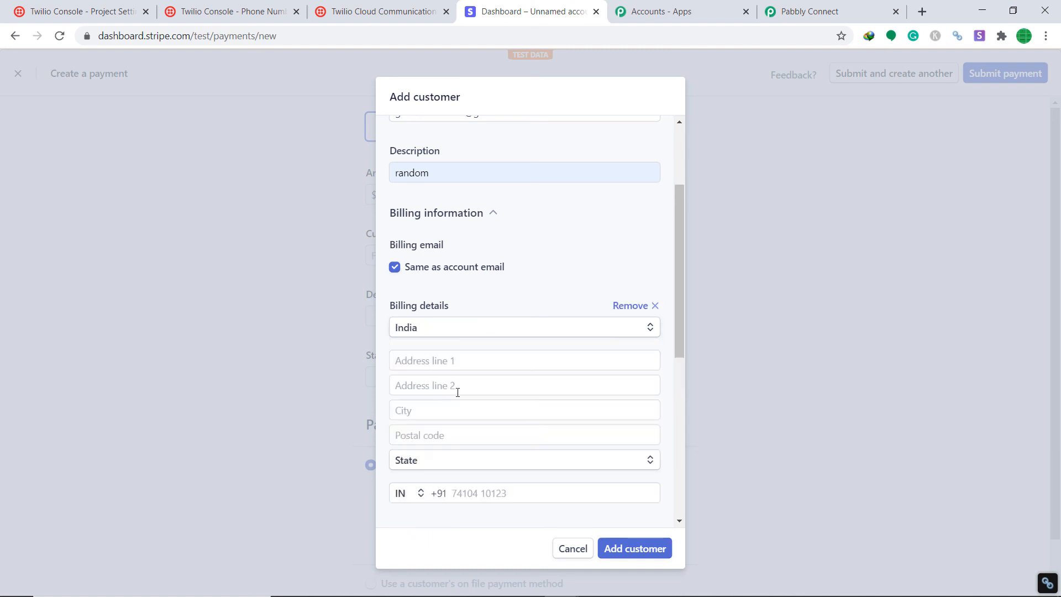
# Fill in the customer's billing address lines, city, postal code and state.
pyautogui.scroll(-1, 478, 310)
pyautogui.click(483, 294)
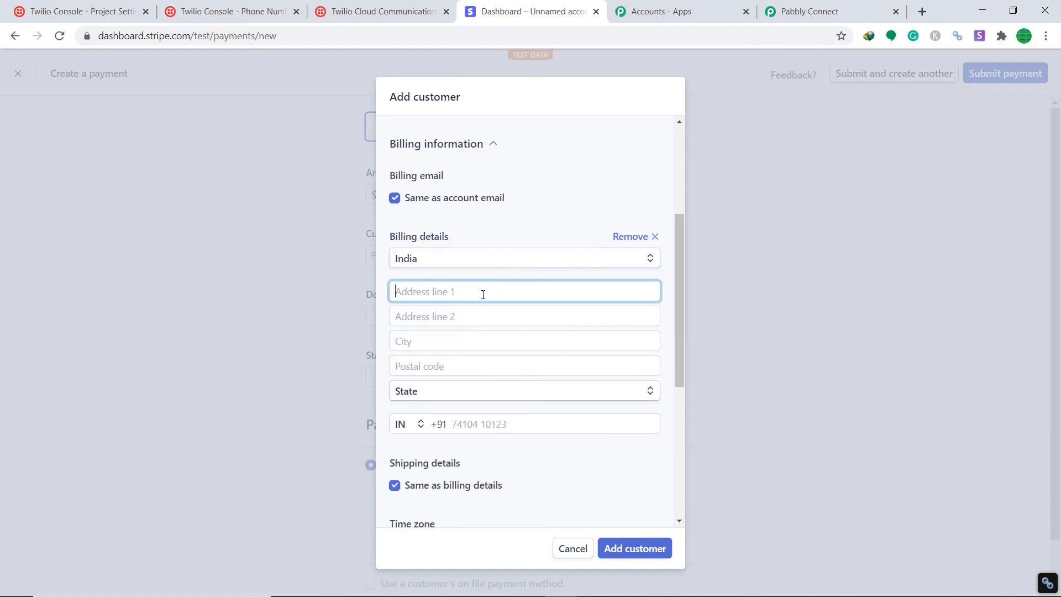
pyautogui.write('E')
pyautogui.press('BackSpace')
pyautogui.press('BackSpace')
pyautogui.write('T-123')
pyautogui.click(466, 318)
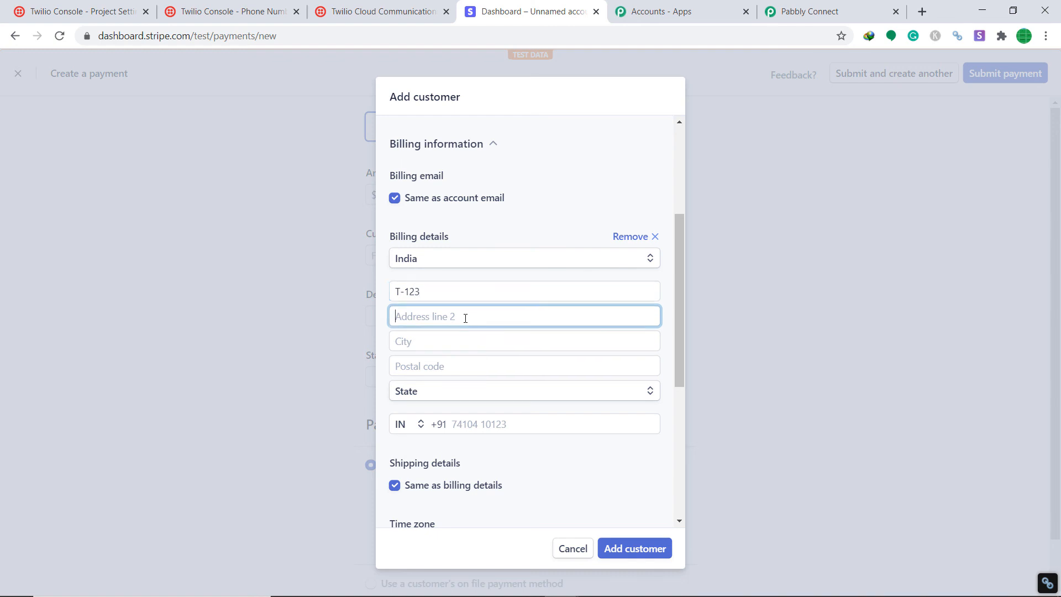
pyautogui.write('HGHGH NEAR GH')
pyautogui.scroll(-1, 465, 318)
pyautogui.click(466, 279)
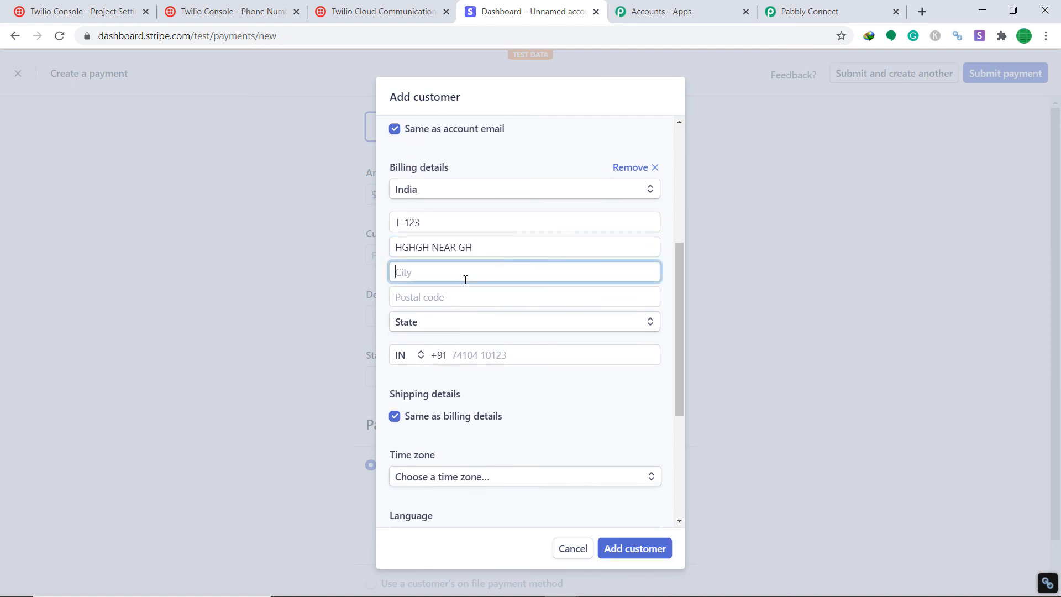
pyautogui.write('VARNASI')
pyautogui.click(470, 298)
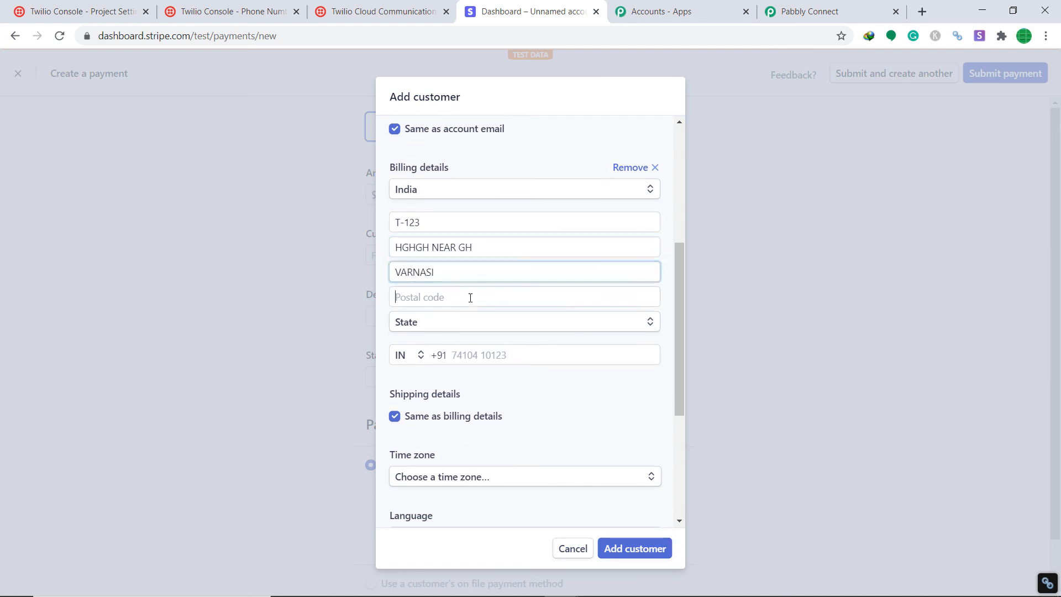
pyautogui.write('462023')
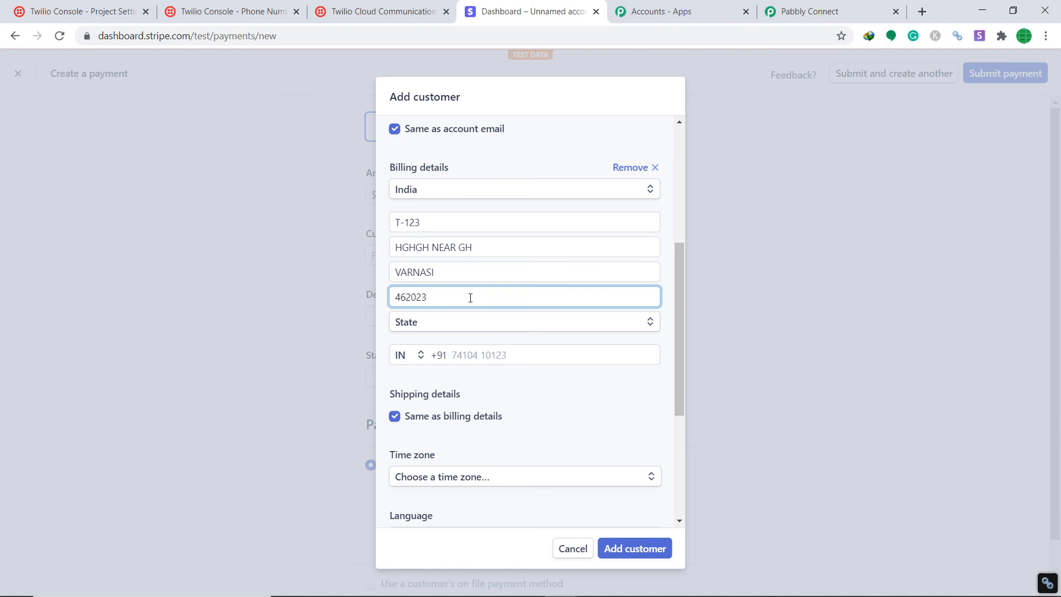
pyautogui.click(471, 326)
pyautogui.scroll(-1, 467, 307)
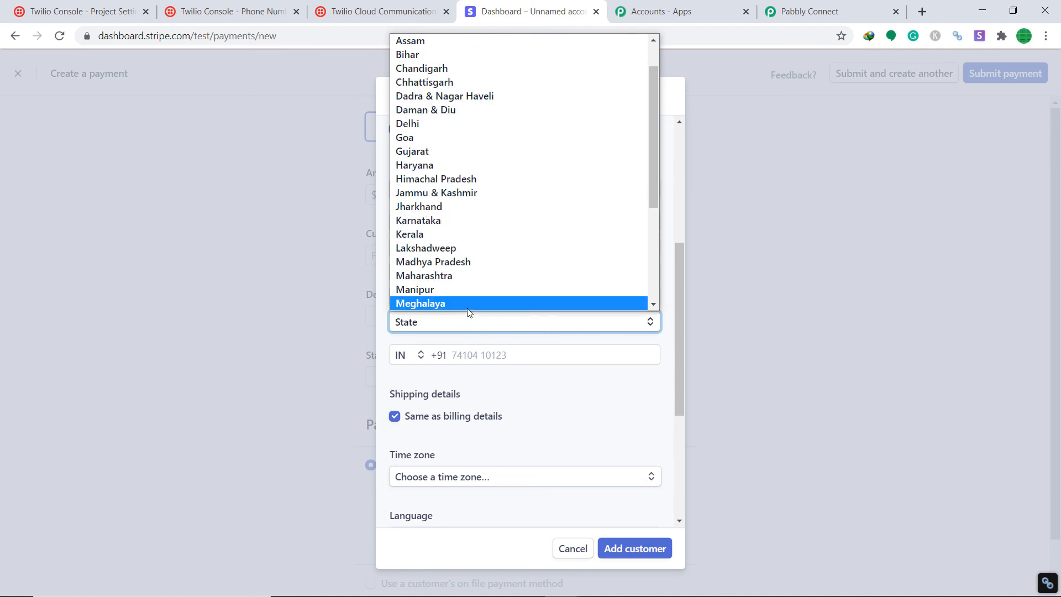
pyautogui.click(480, 262)
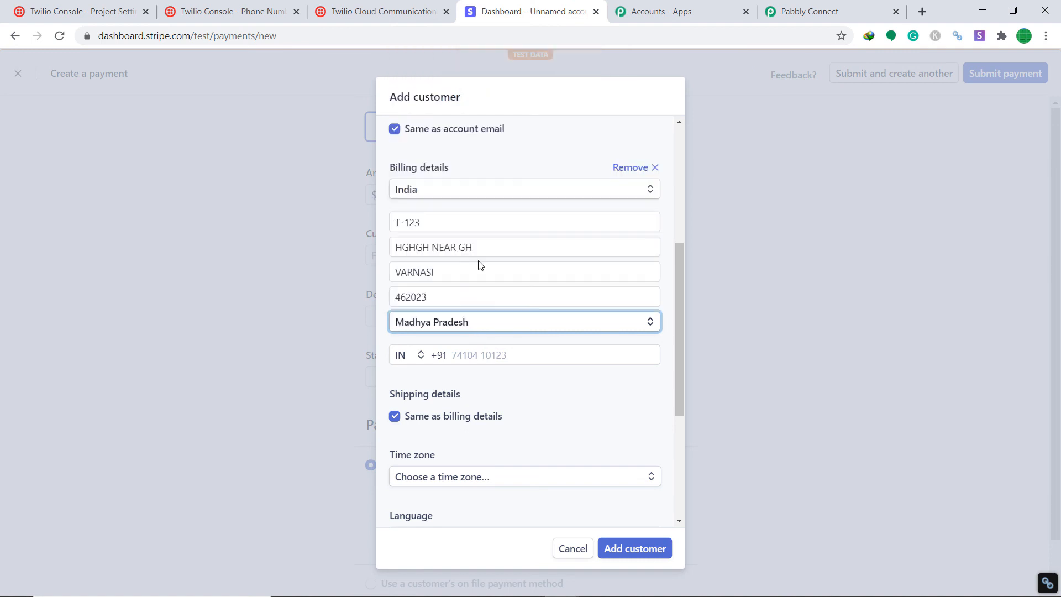
# Paste in the customer's phone number.
pyautogui.click(477, 354)
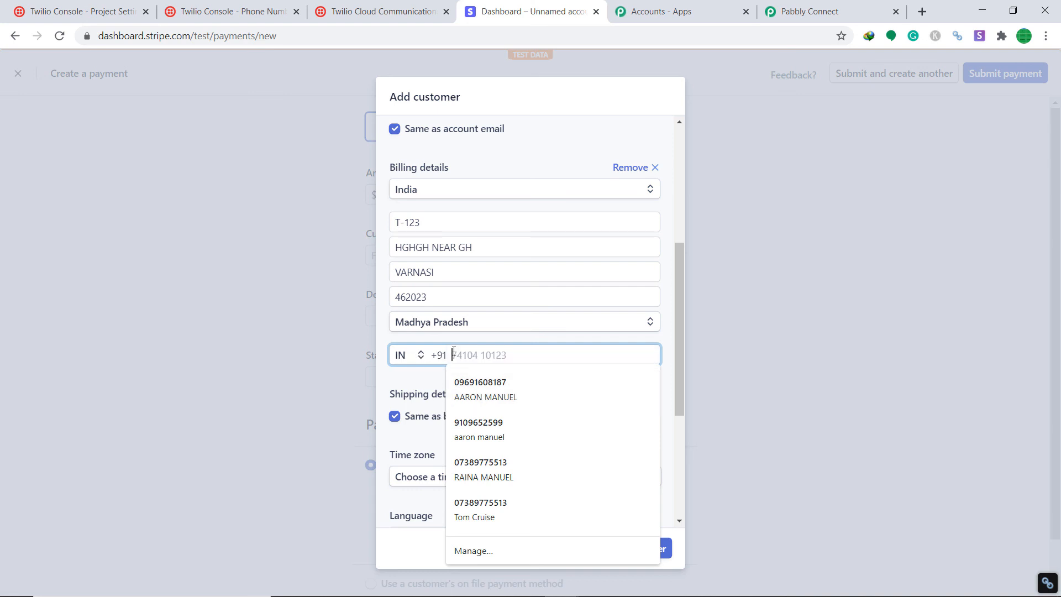
pyautogui.hotkey('ctrl', 'v')
pyautogui.scroll(-3, 495, 395)
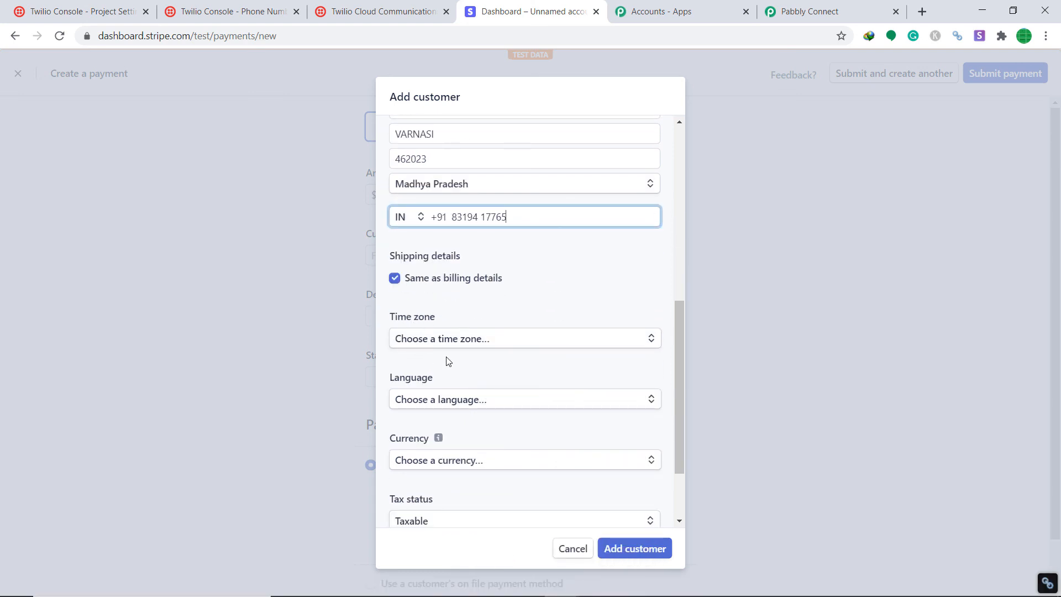
pyautogui.scroll(-1, 448, 356)
# Set the customer's language to English and currency to INR, then save the customer.
pyautogui.click(452, 332)
pyautogui.write('ENL')
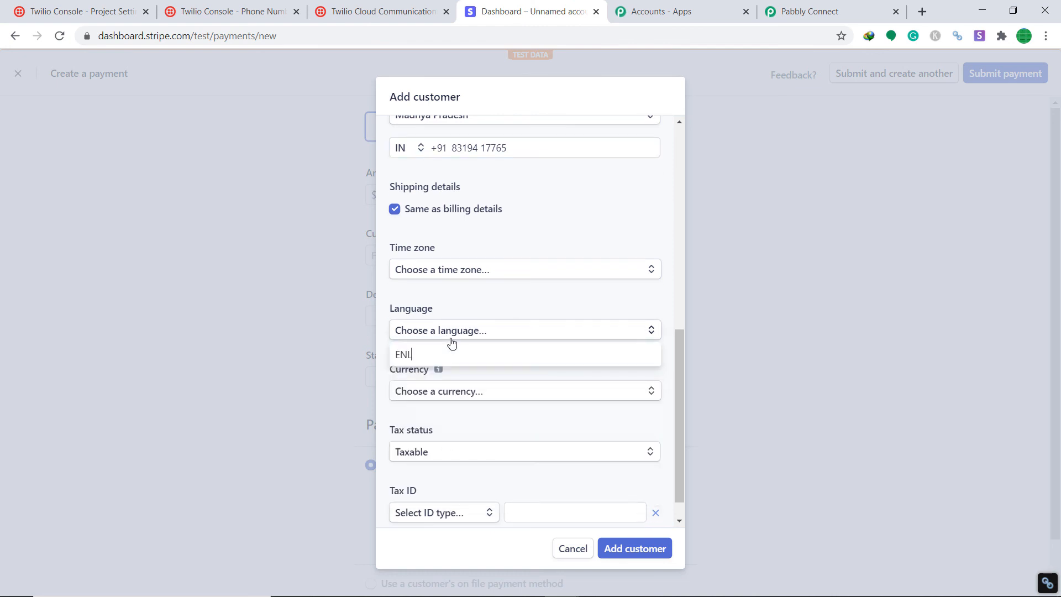
pyautogui.press('BackSpace')
pyautogui.click(439, 379)
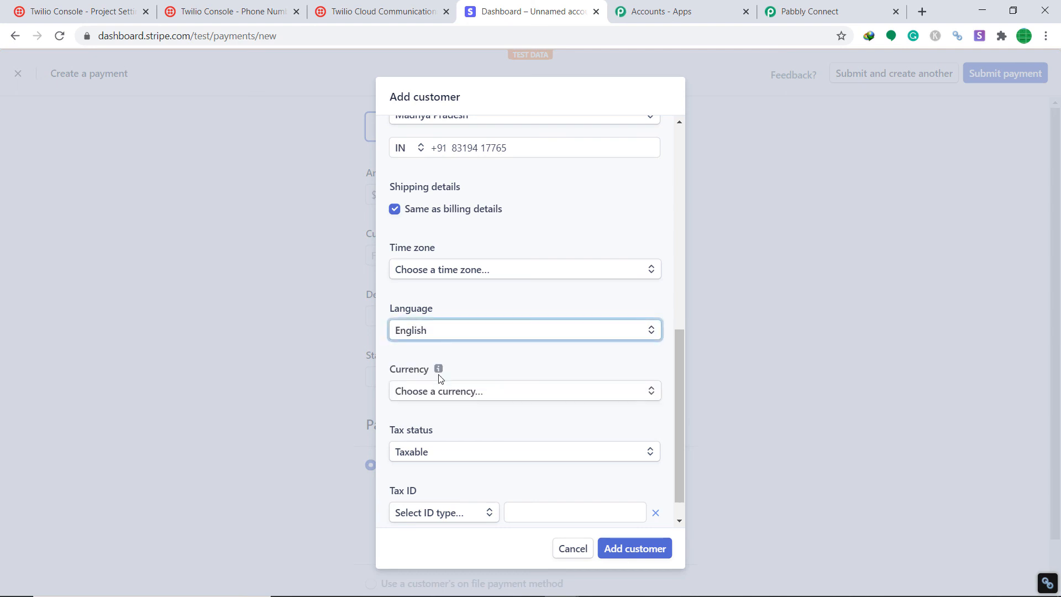
pyautogui.click(445, 391)
pyautogui.write('INR')
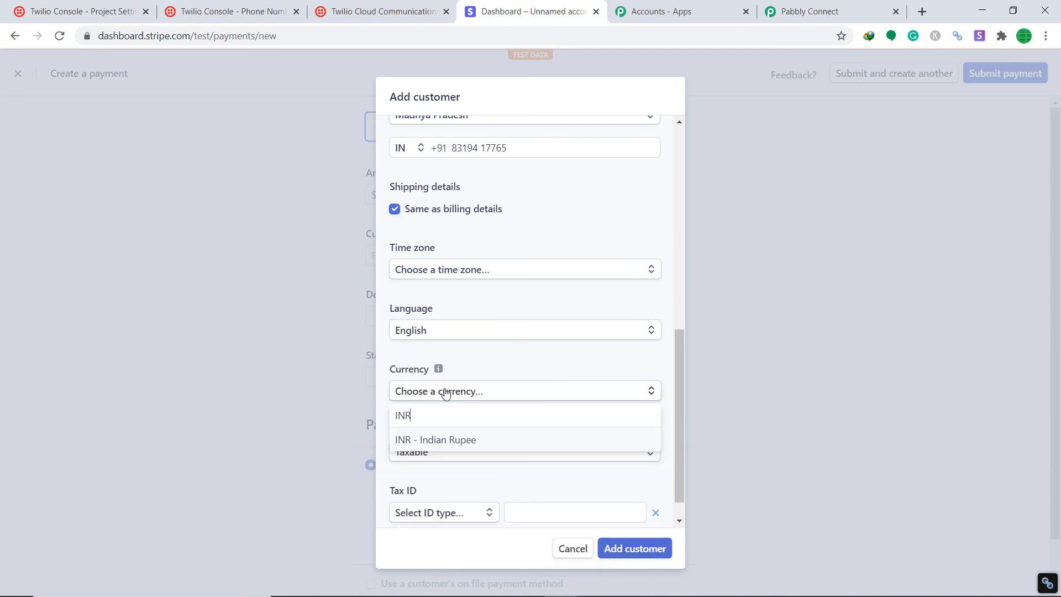
pyautogui.click(481, 440)
pyautogui.scroll(-1, 483, 442)
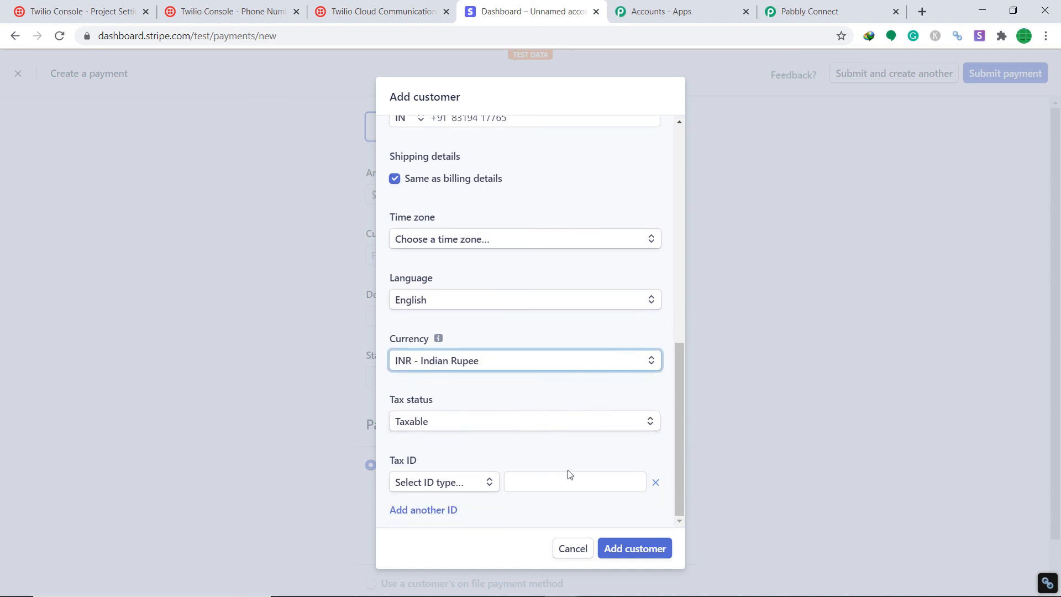
pyautogui.click(634, 553)
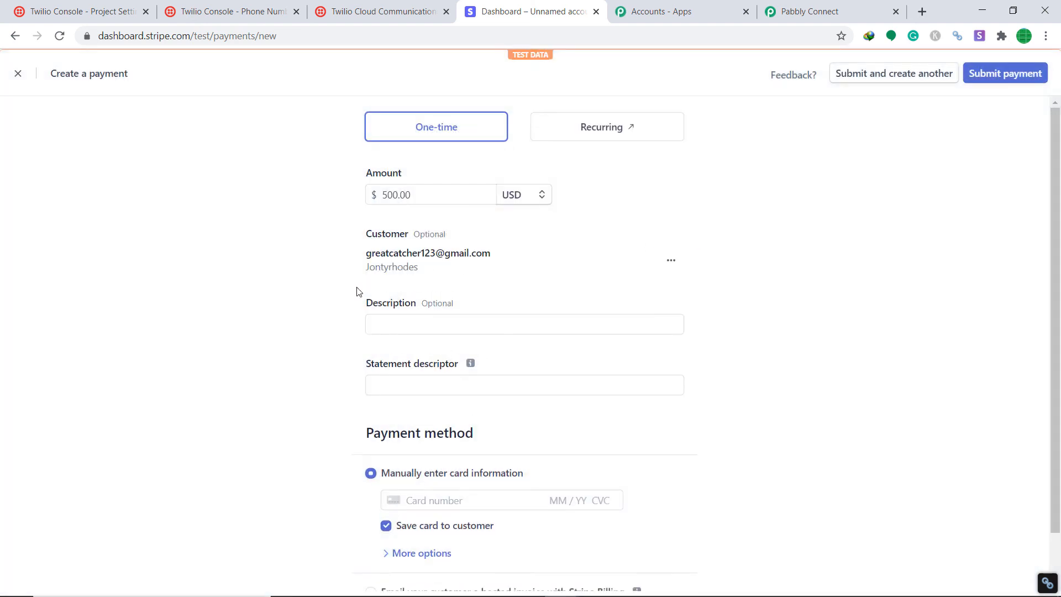
# Set the payment description to random and the statement descriptor to pabbly.
pyautogui.click(381, 324)
pyautogui.click(397, 353)
pyautogui.click(407, 383)
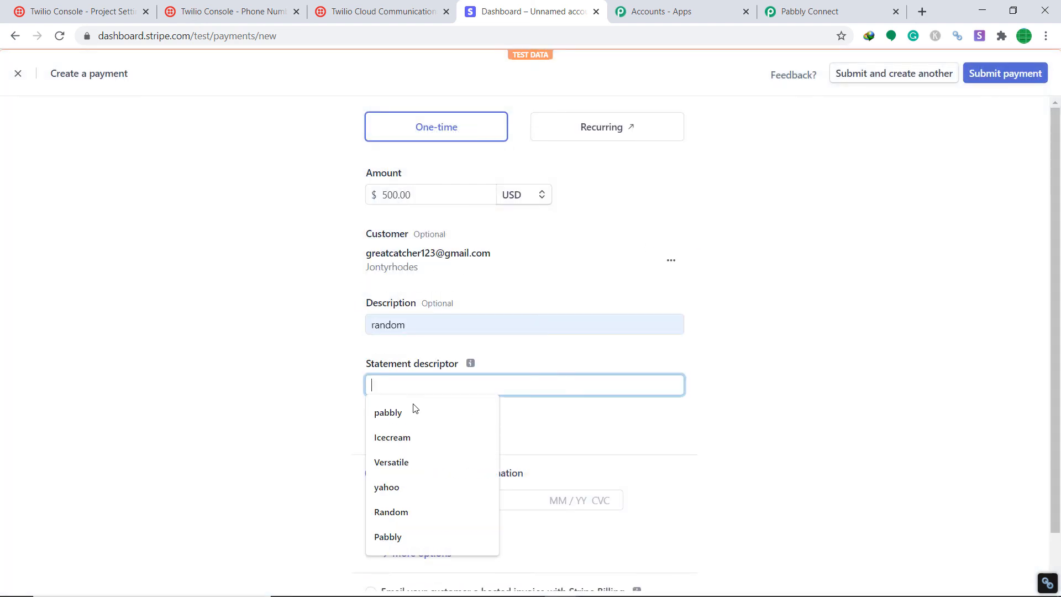
pyautogui.click(413, 411)
pyautogui.scroll(-1, 538, 357)
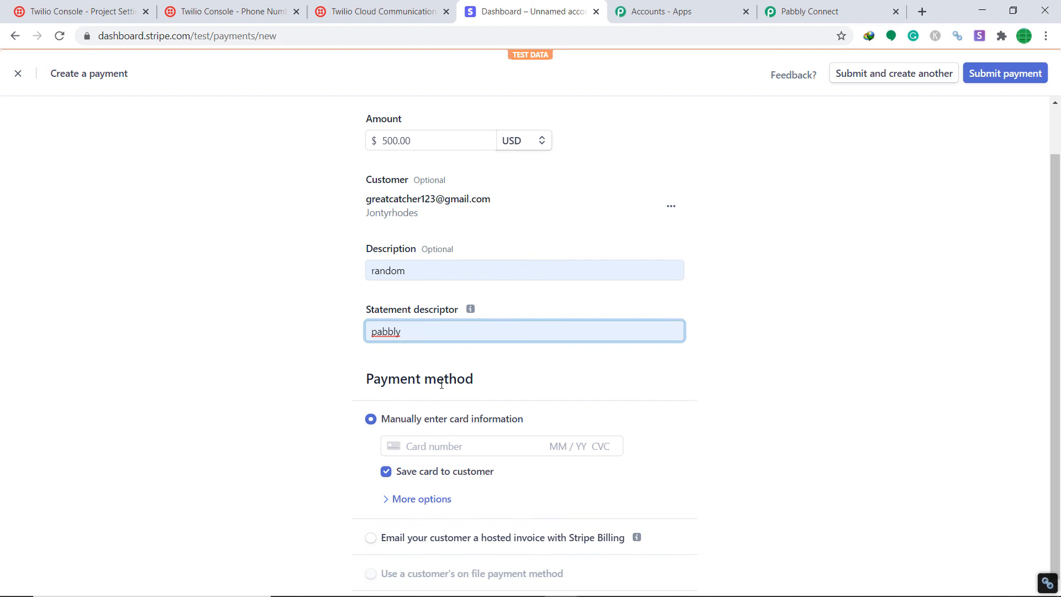
pyautogui.click(444, 447)
pyautogui.write('4242 ')
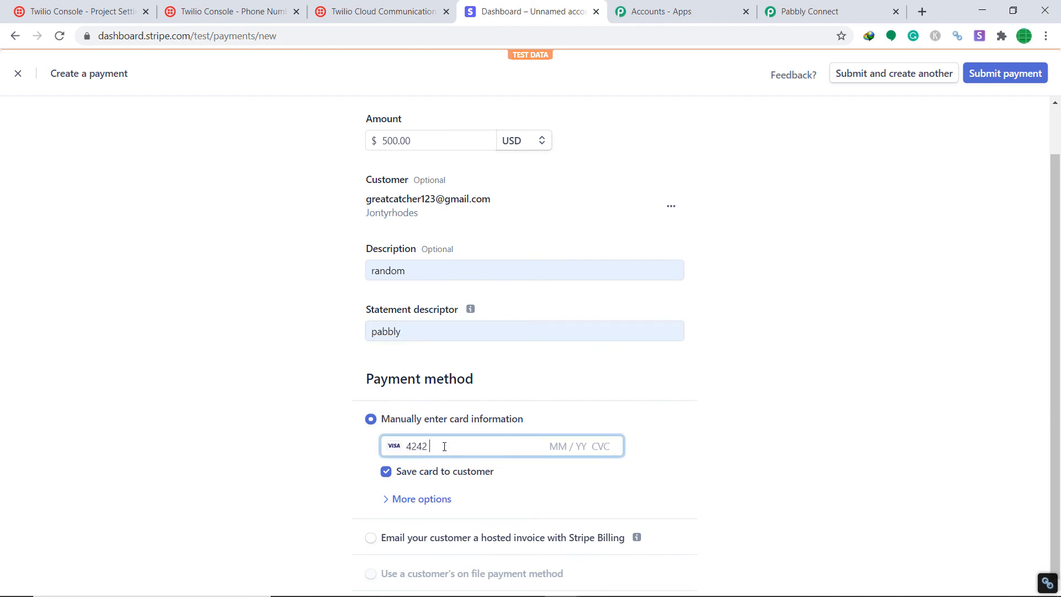
pyautogui.write('4242 4242 4242 04 / 24 242')
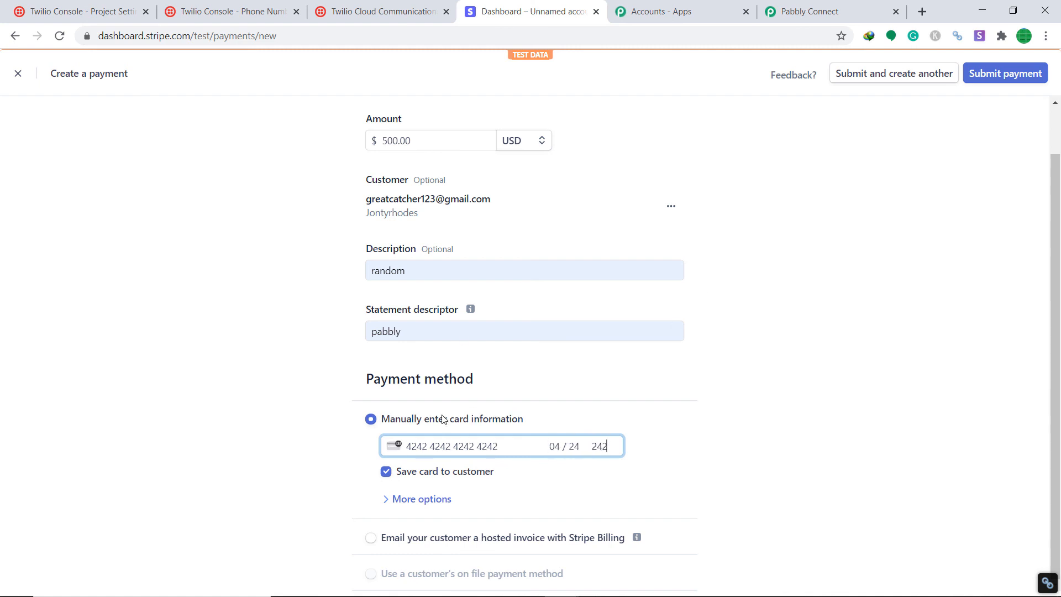
pyautogui.click(989, 76)
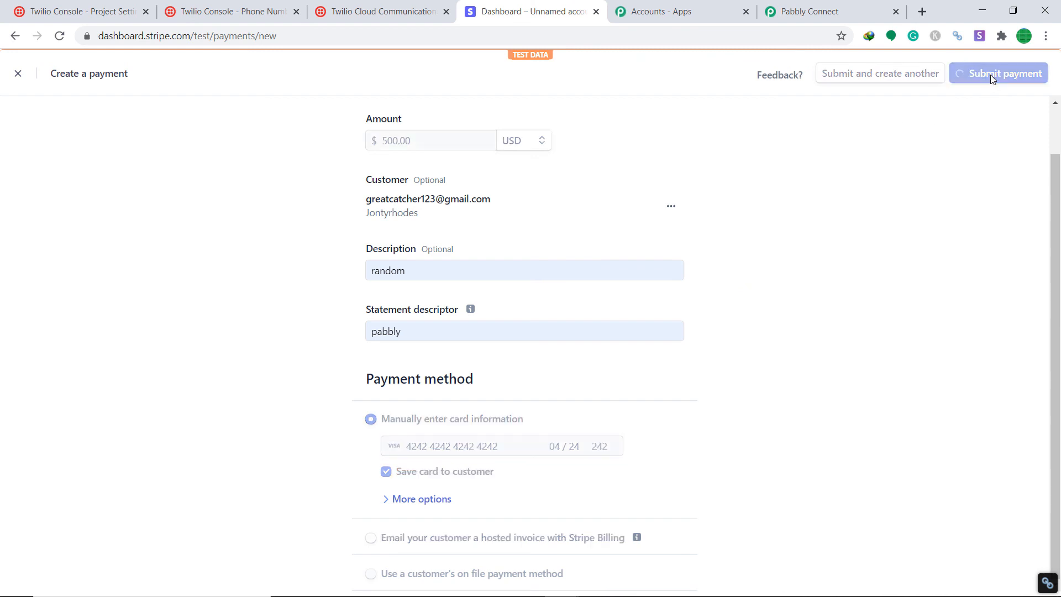